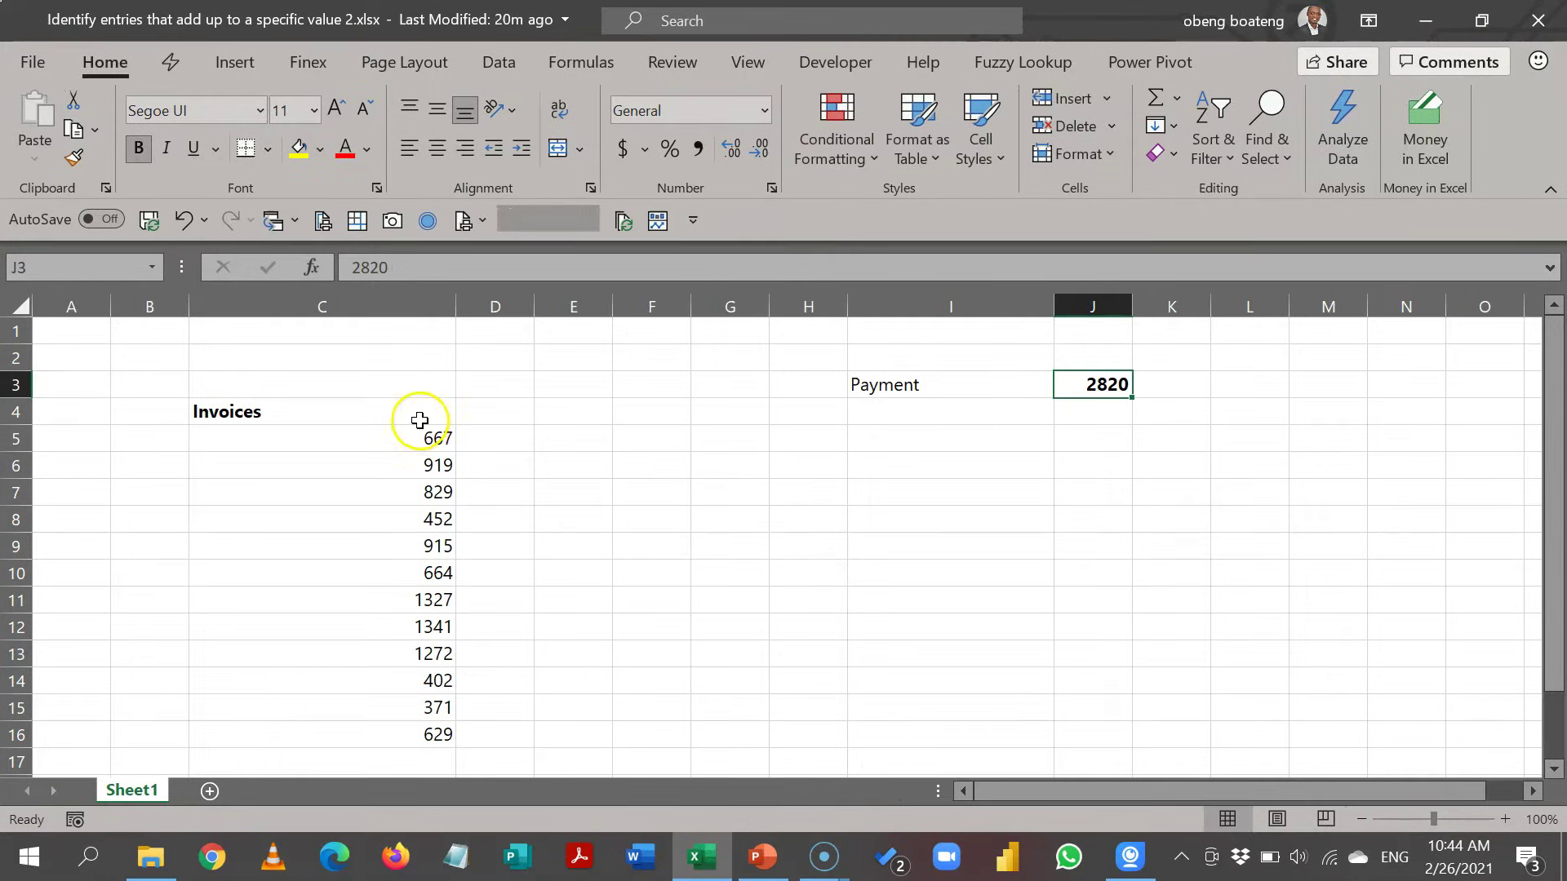
pyautogui.moveTo(420, 433); pyautogui.dragTo(406, 721)
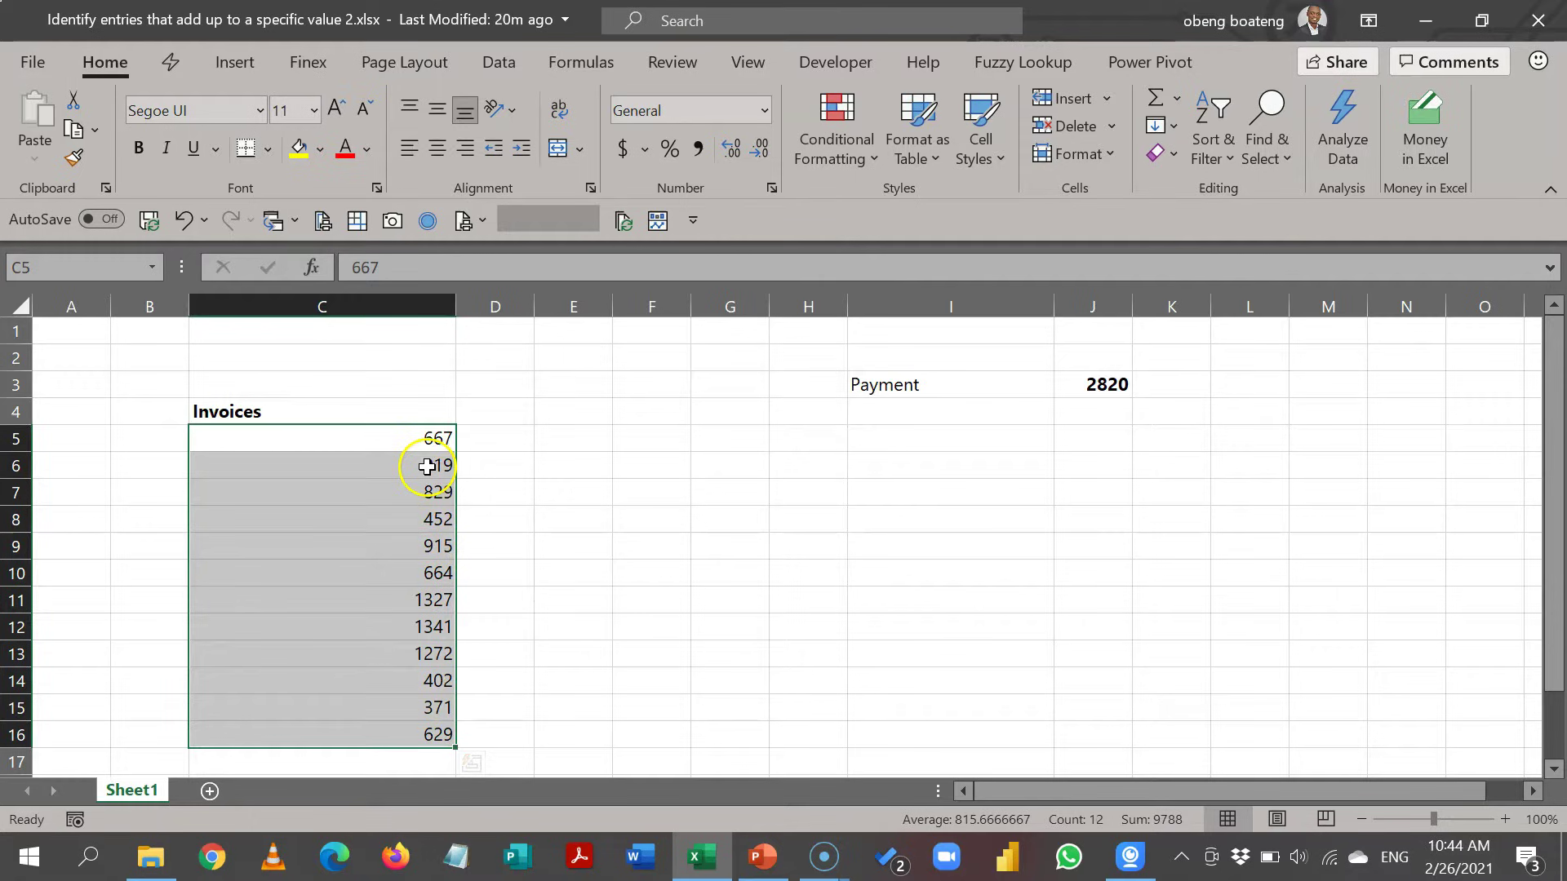
pyautogui.moveTo(434, 437); pyautogui.dragTo(412, 601)
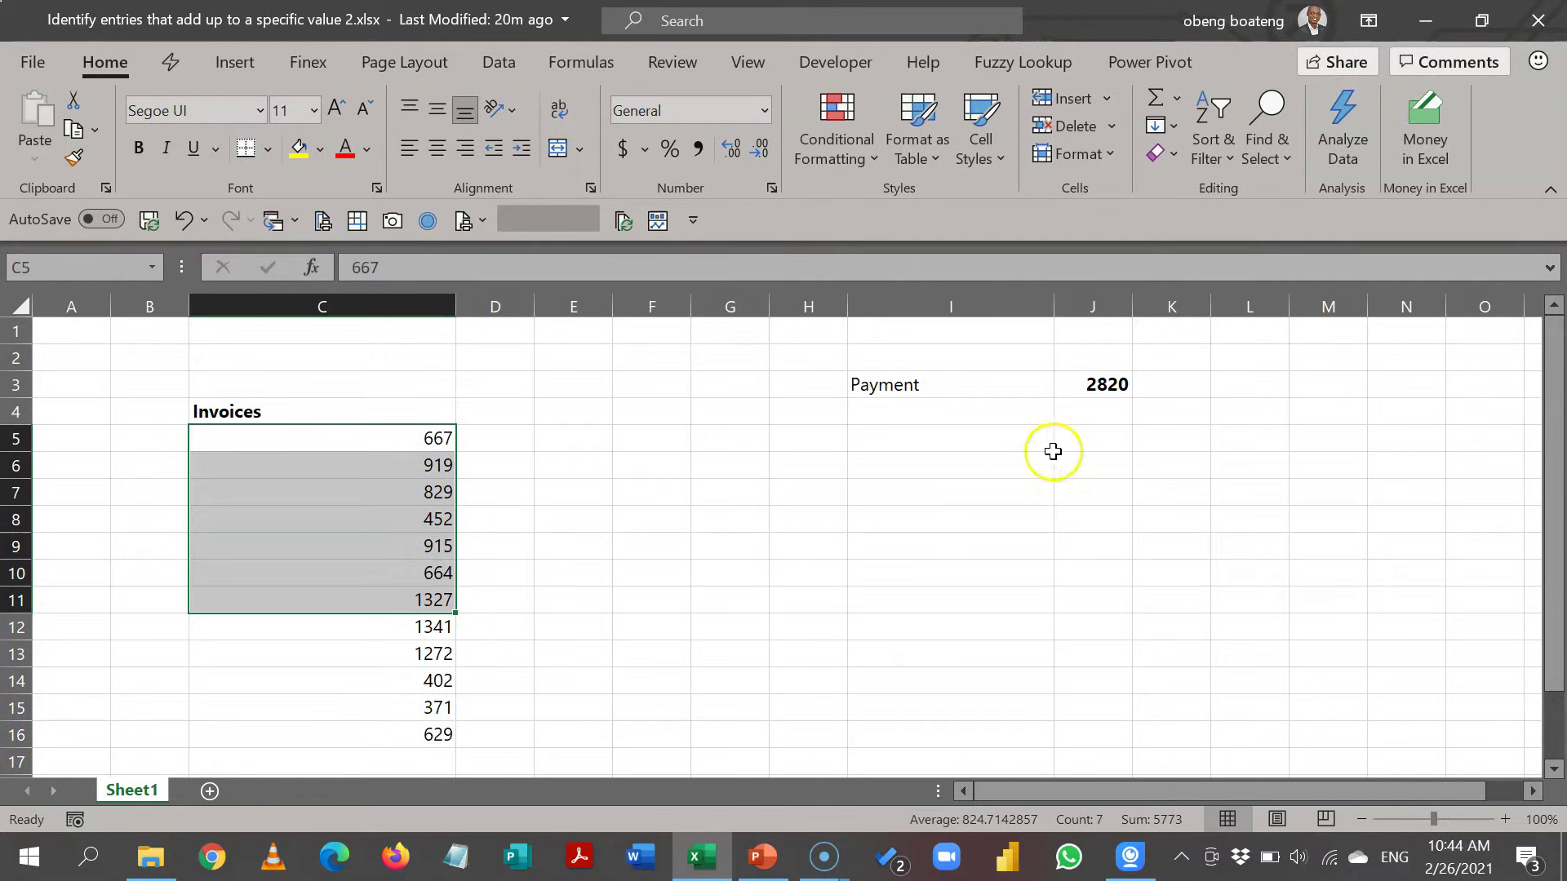
pyautogui.click(1096, 385)
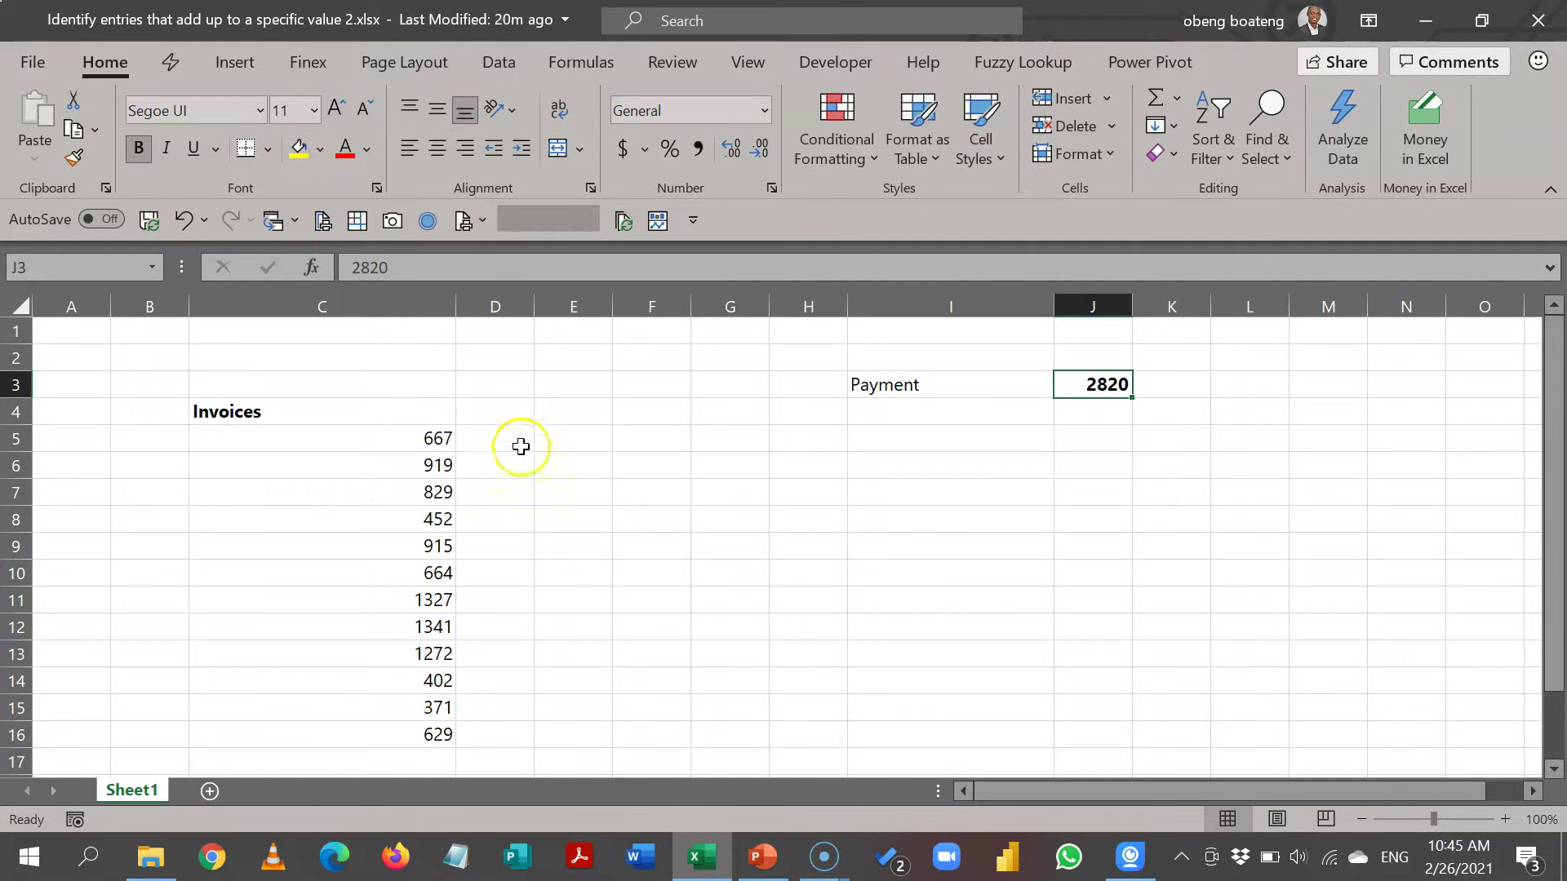
# - Enter the header Binary in cell D4, beside the Invoices header
pyautogui.click(509, 411)
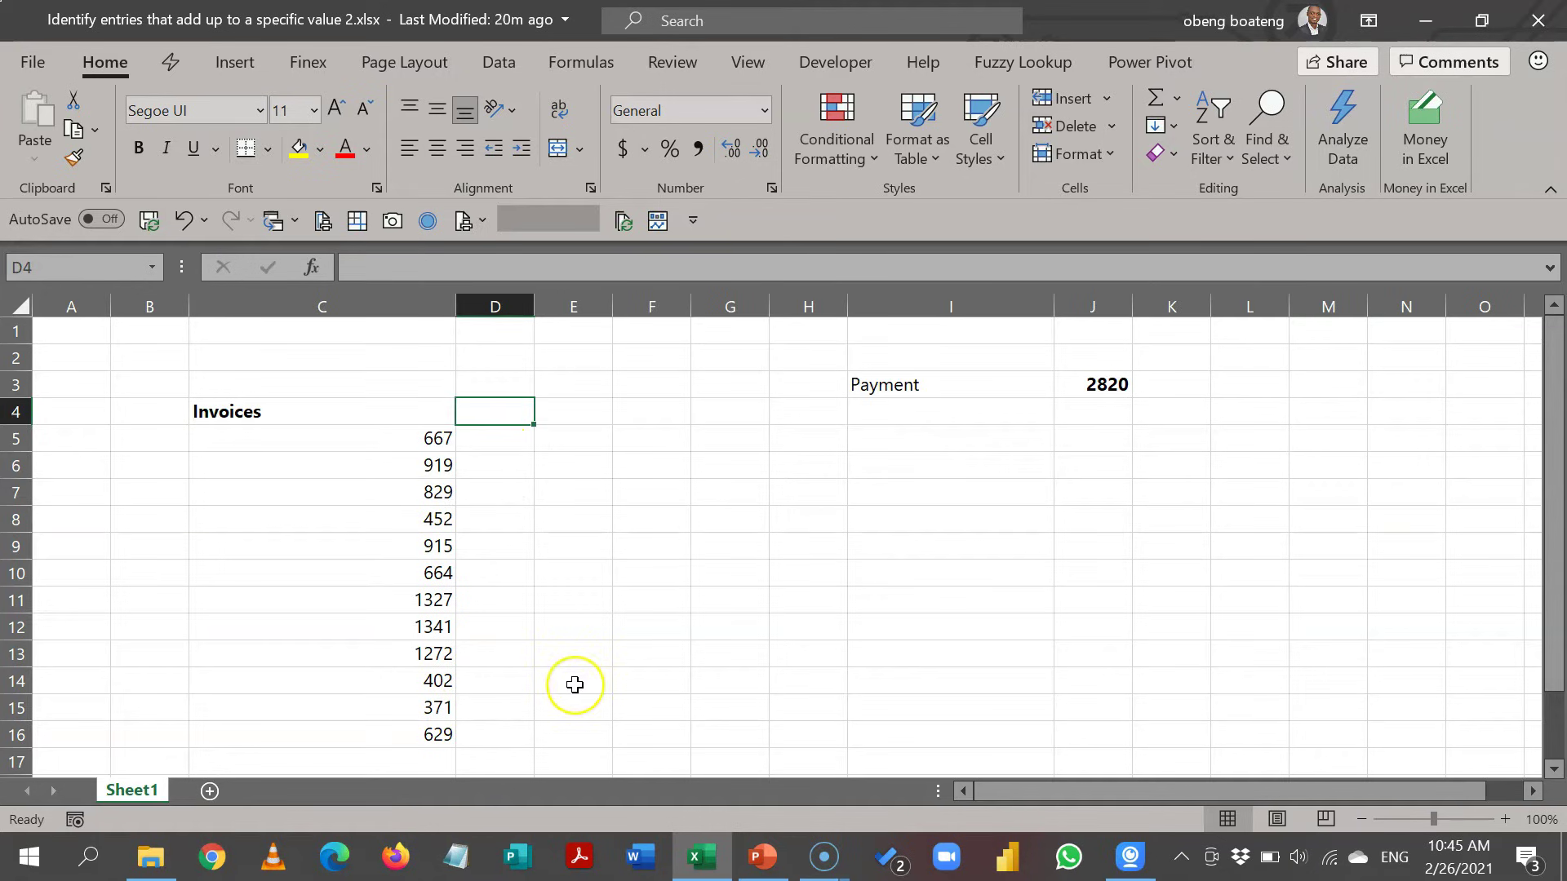
pyautogui.write('Binary')
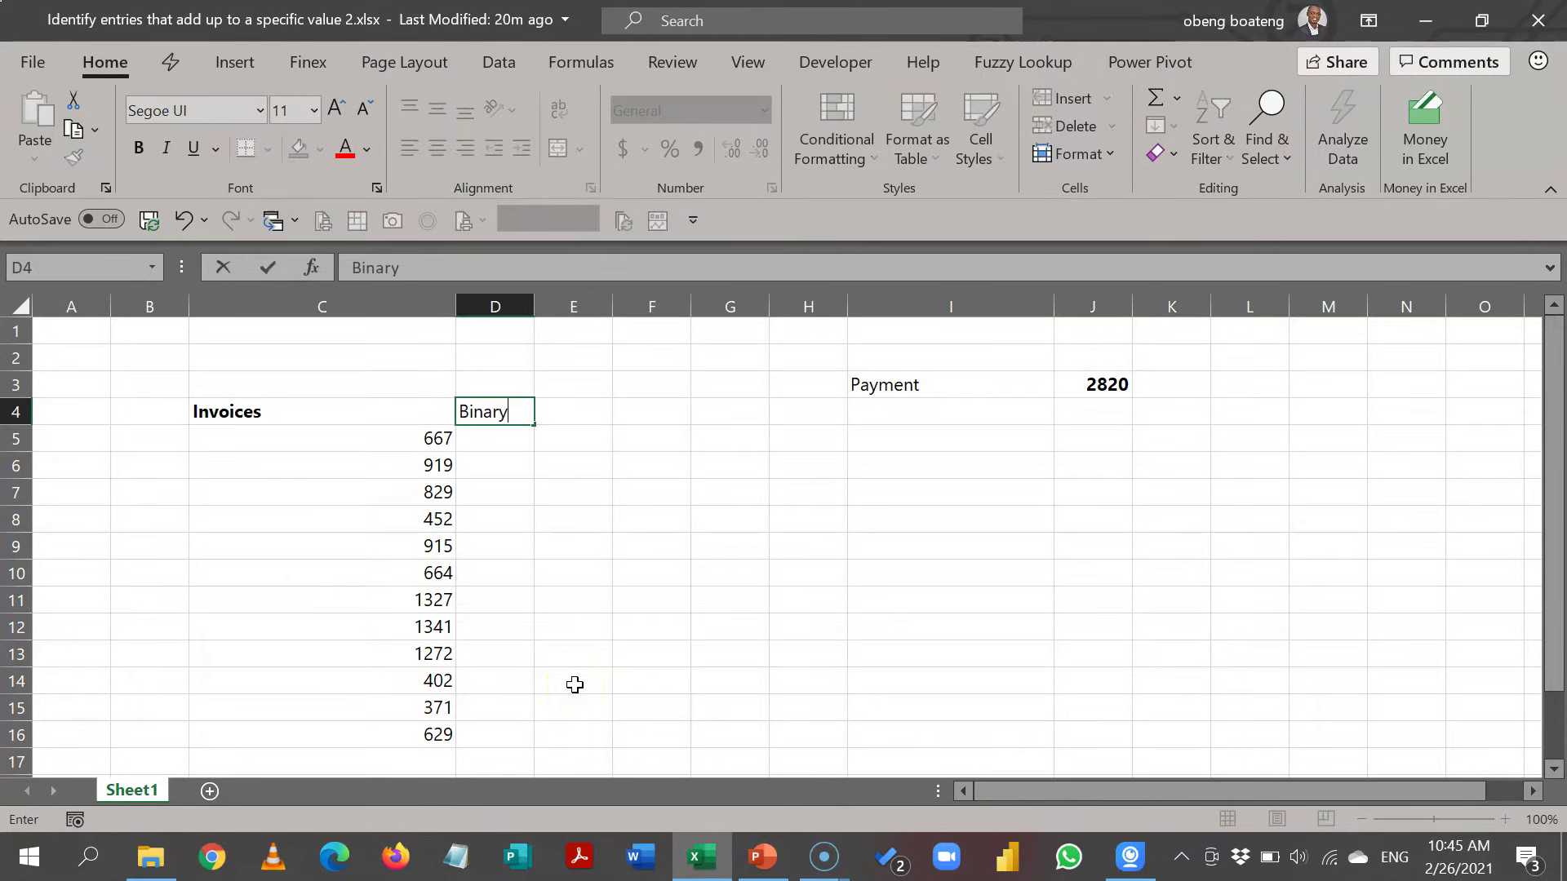
pyautogui.press('Return')
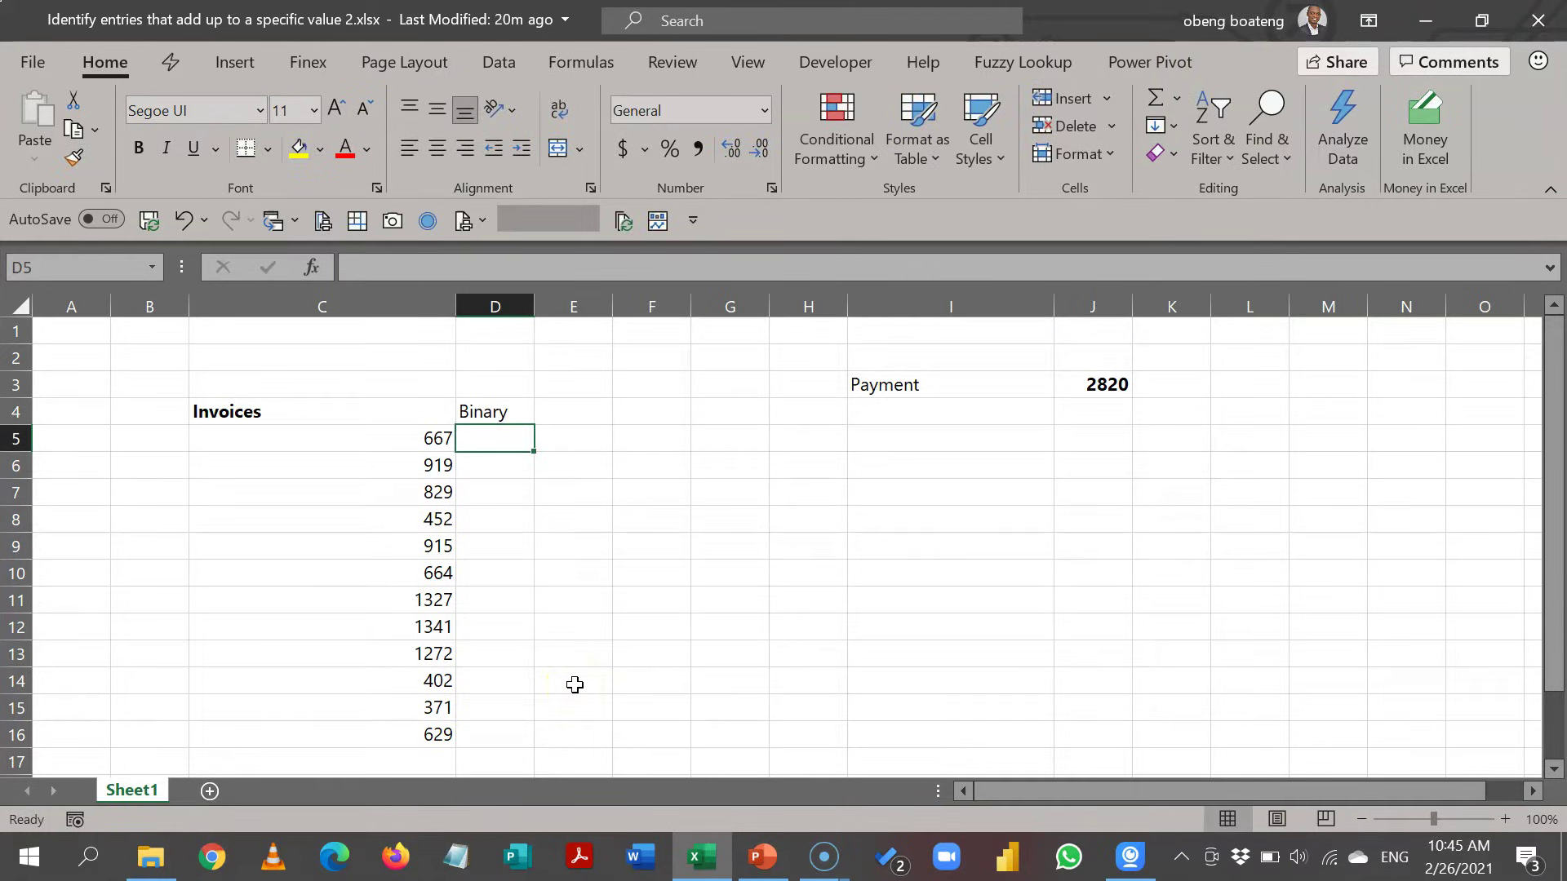
# - Fill D5:D16 with the value 1, one for each invoice
pyautogui.hotkey('shift', 'Down')
pyautogui.hotkey('shift', 'Down')
pyautogui.hotkey('shift', 'Down')
pyautogui.hotkey('shift', 'Down')
pyautogui.hotkey('shift', 'Down')
pyautogui.hotkey('shift', 'Down')
pyautogui.hotkey('shift', 'Down')
pyautogui.hotkey('shift', 'Down')
pyautogui.hotkey('shift', 'Down')
pyautogui.hotkey('shift', 'Down')
pyautogui.hotkey('shift', 'Down')
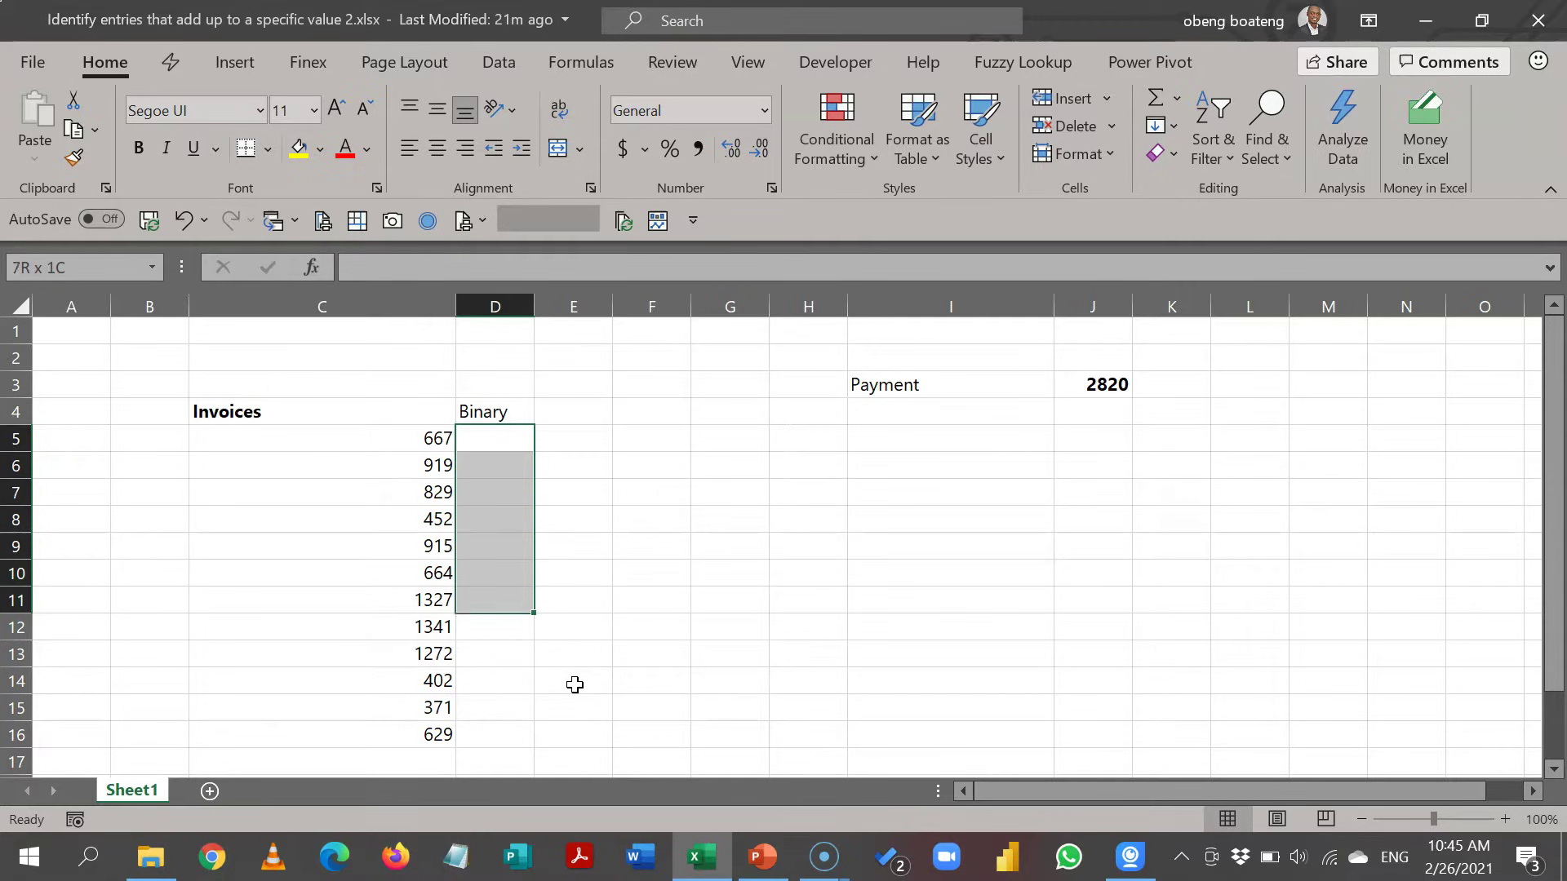
pyautogui.write('1')
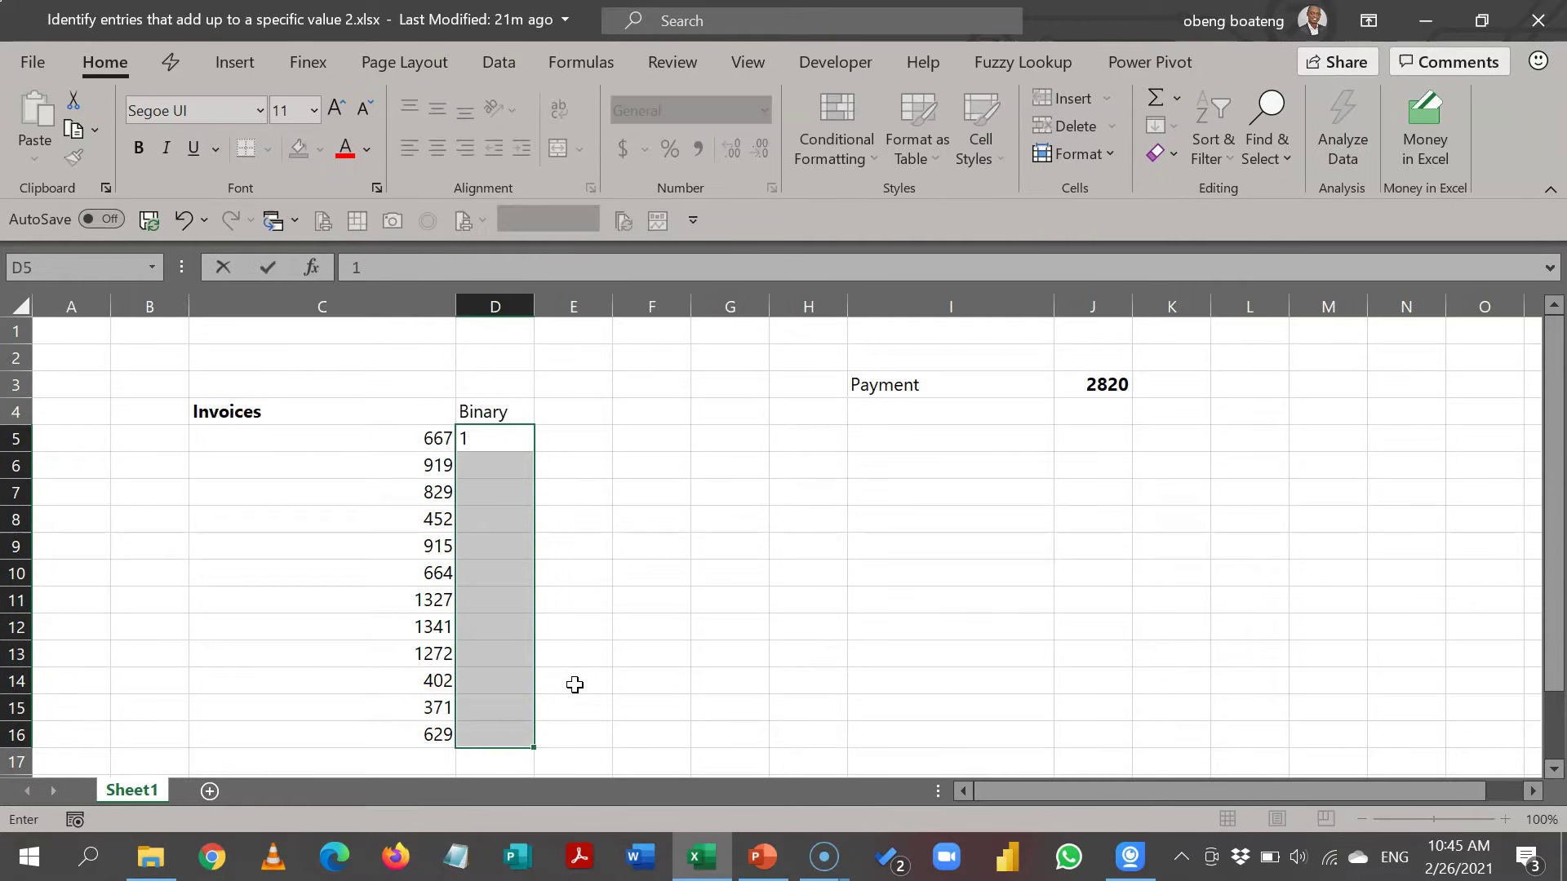
pyautogui.hotkey('ctrl', 'Return')
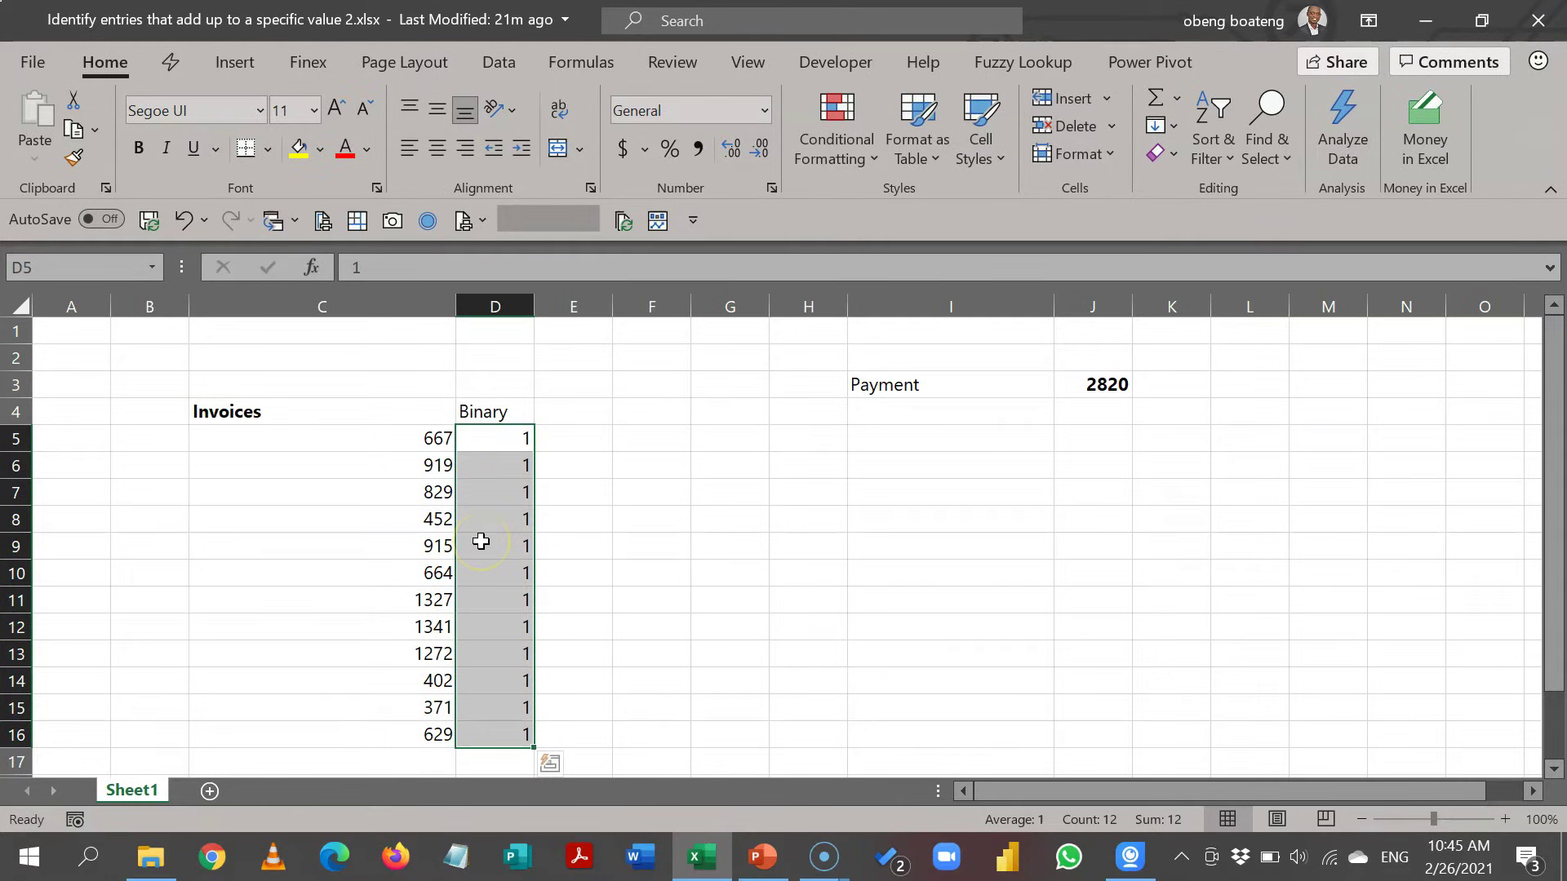
# - Enter the label SUMPRODUCT in cell I4, below the Payment label
pyautogui.click(1085, 414)
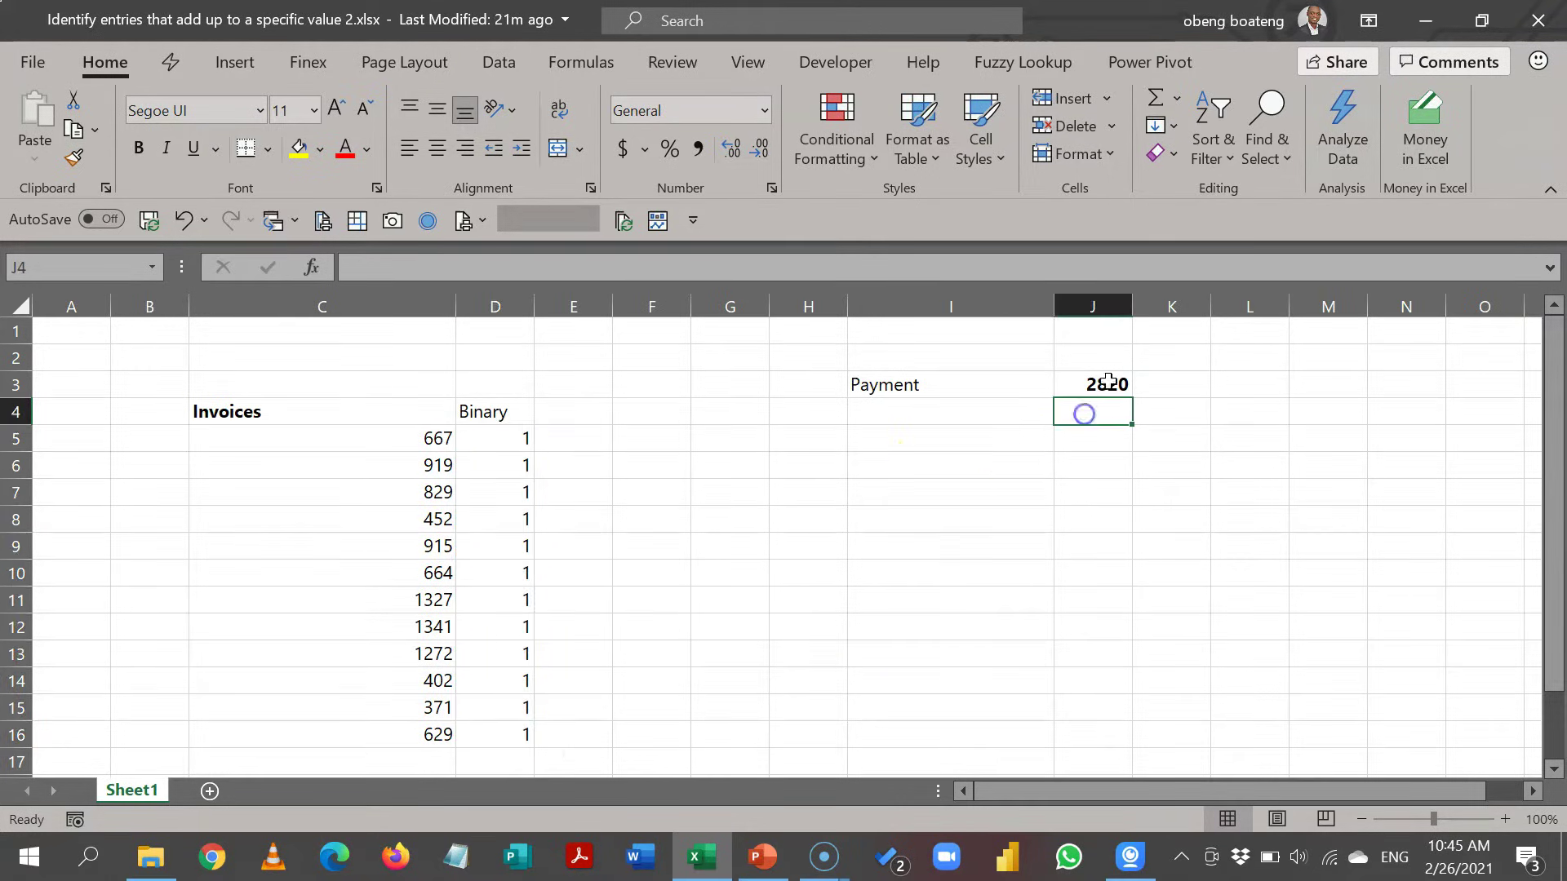
pyautogui.click(1009, 409)
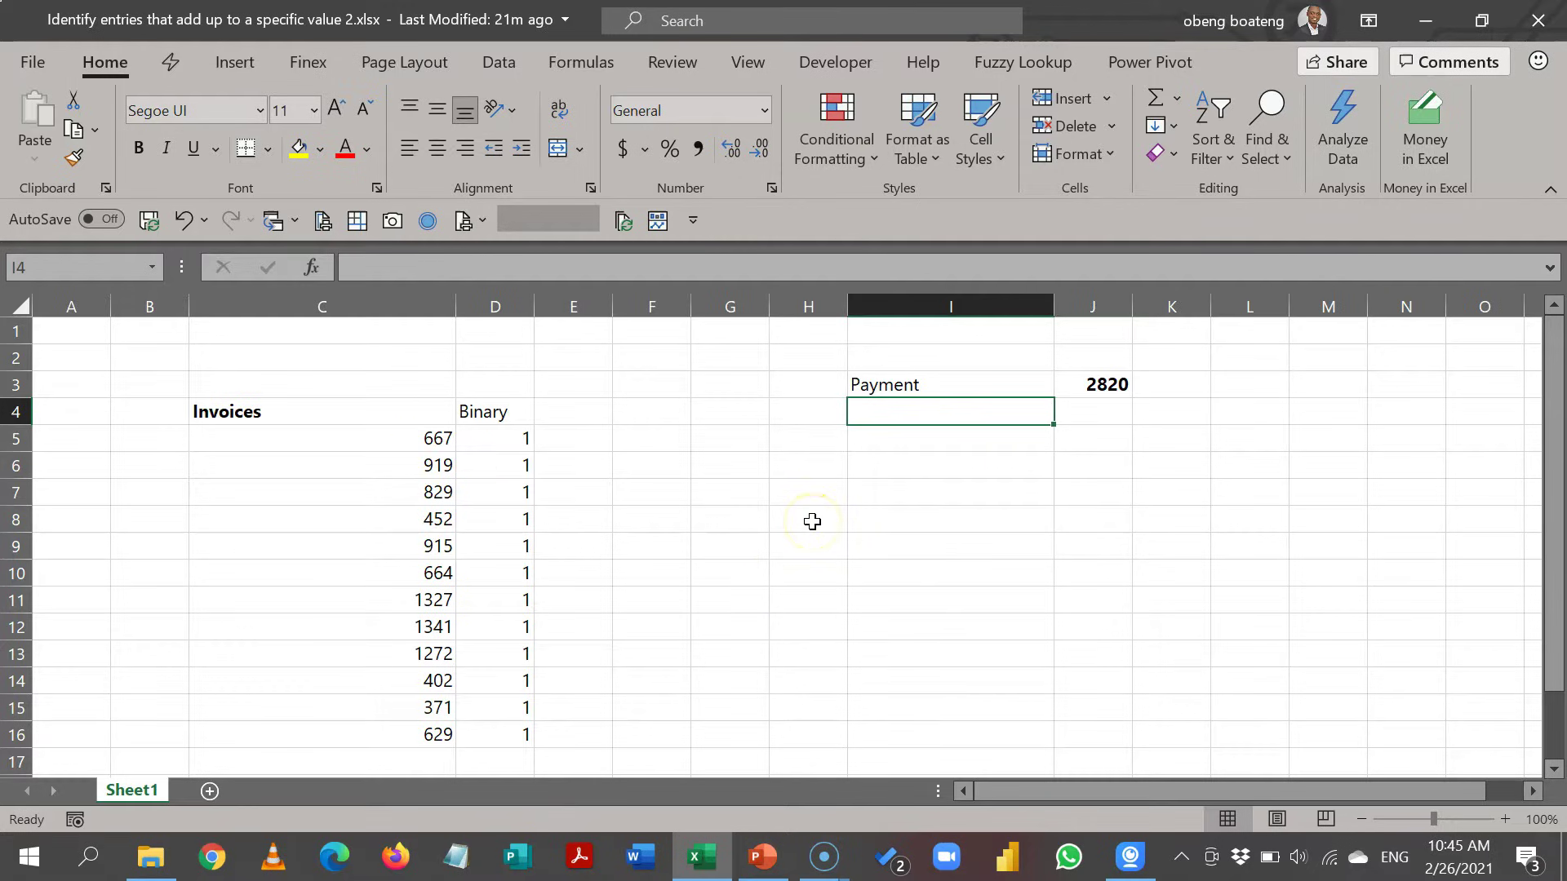
pyautogui.write('SUMPROD')
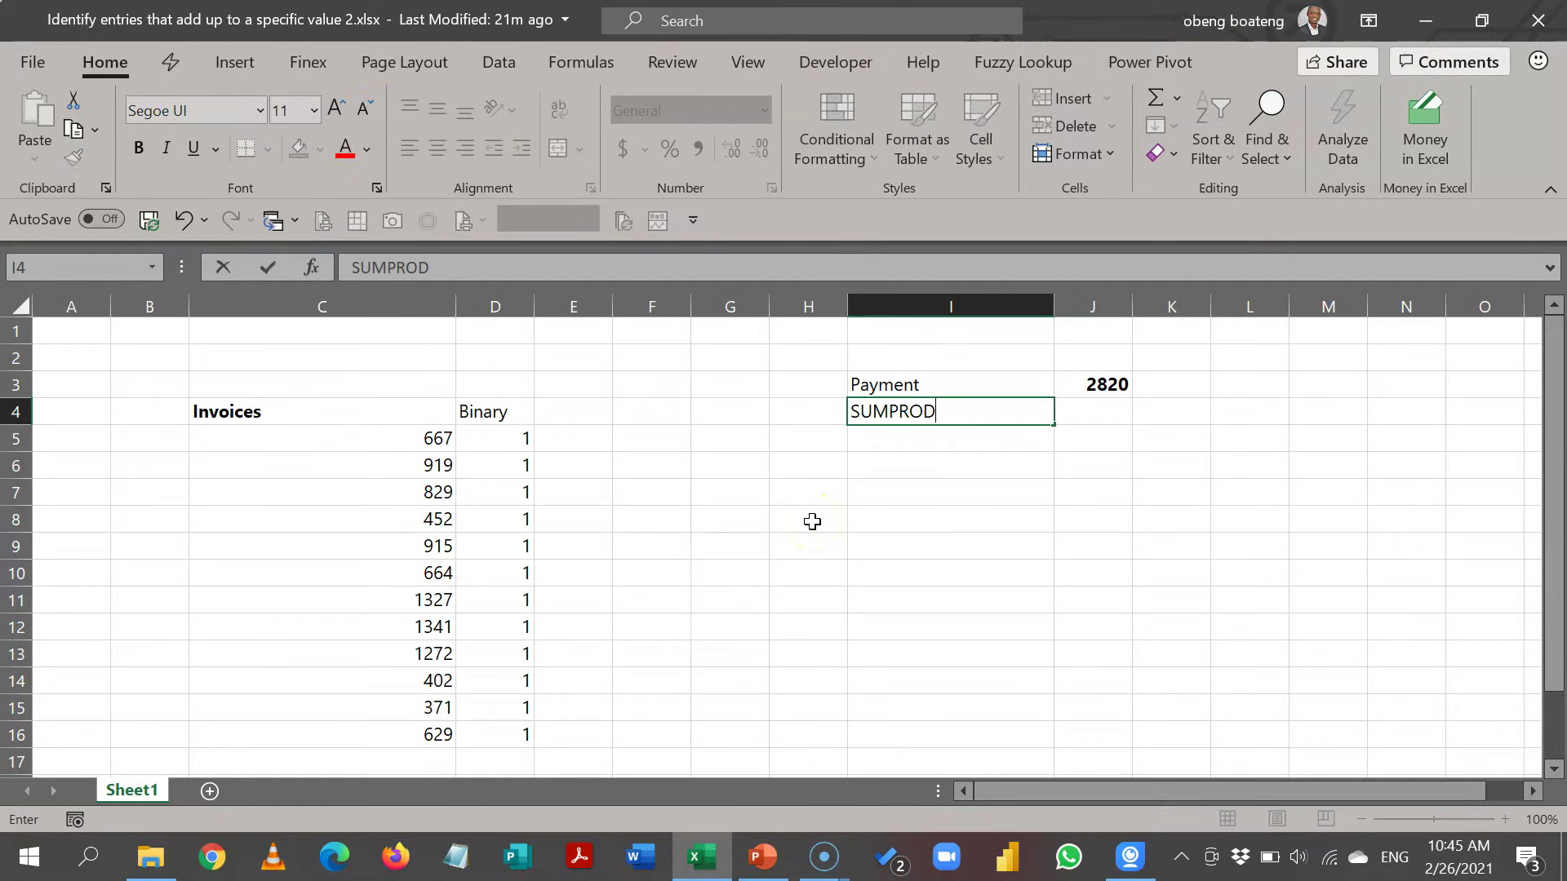
pyautogui.press('Tab')
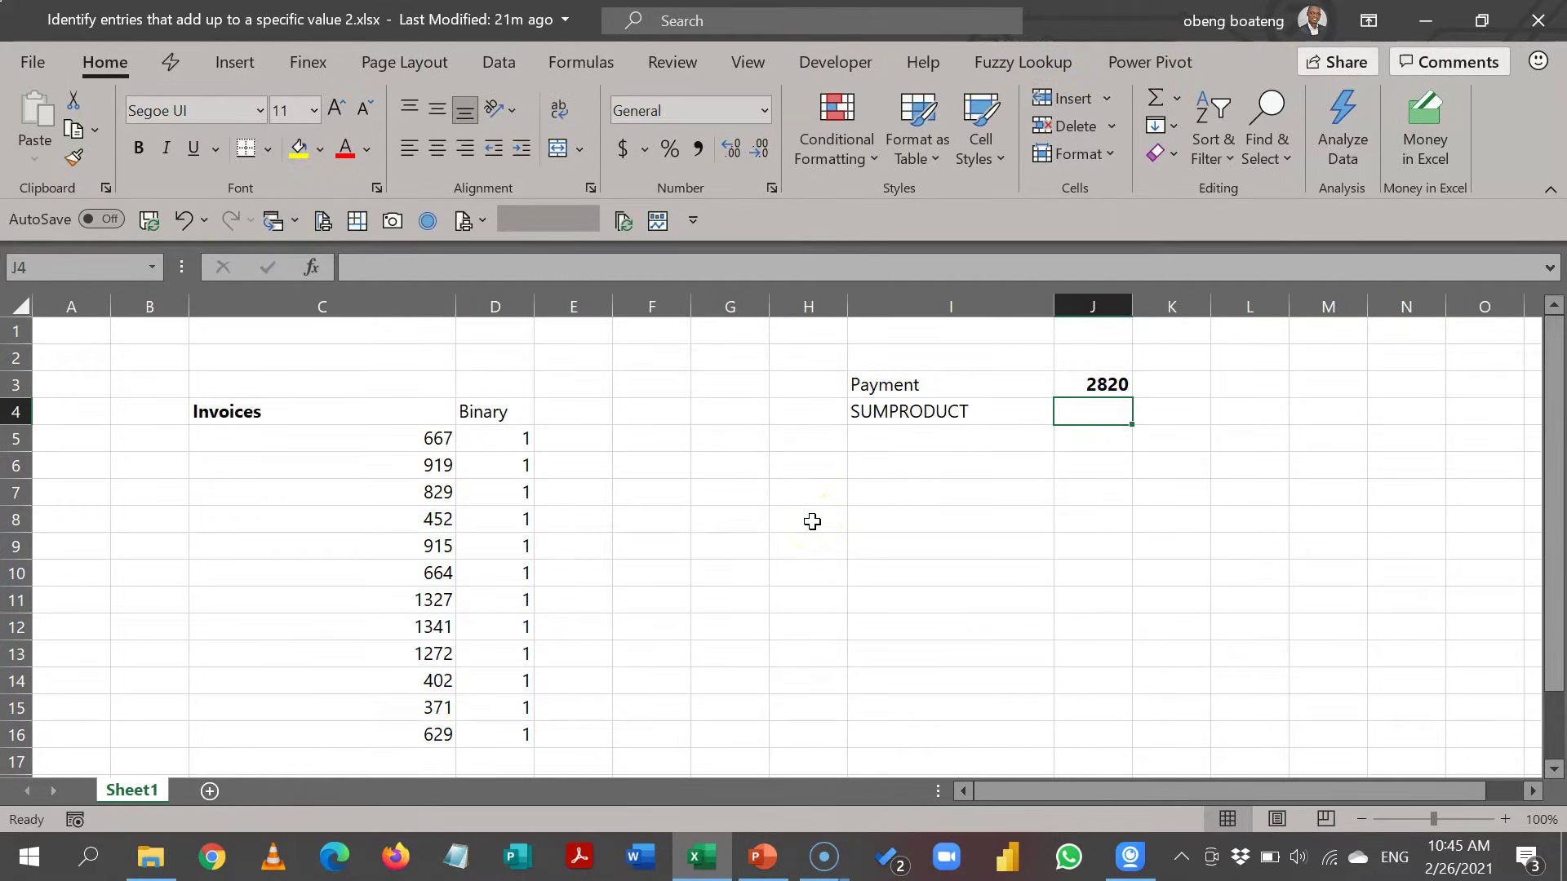
pyautogui.click(428, 439)
pyautogui.click(472, 439)
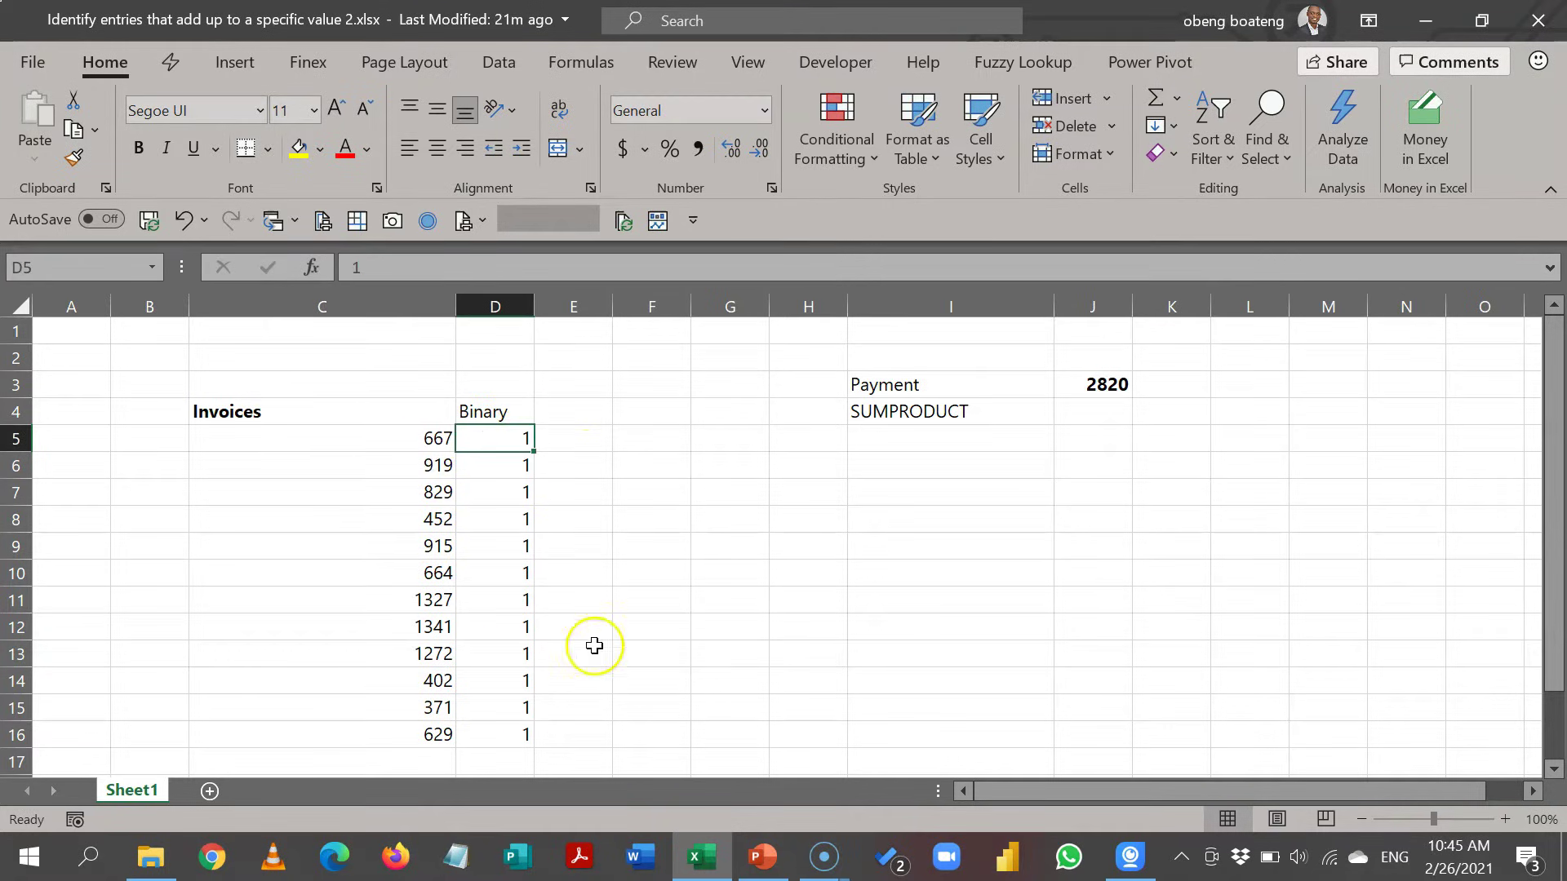
pyautogui.moveTo(581, 441); pyautogui.dragTo(561, 730)
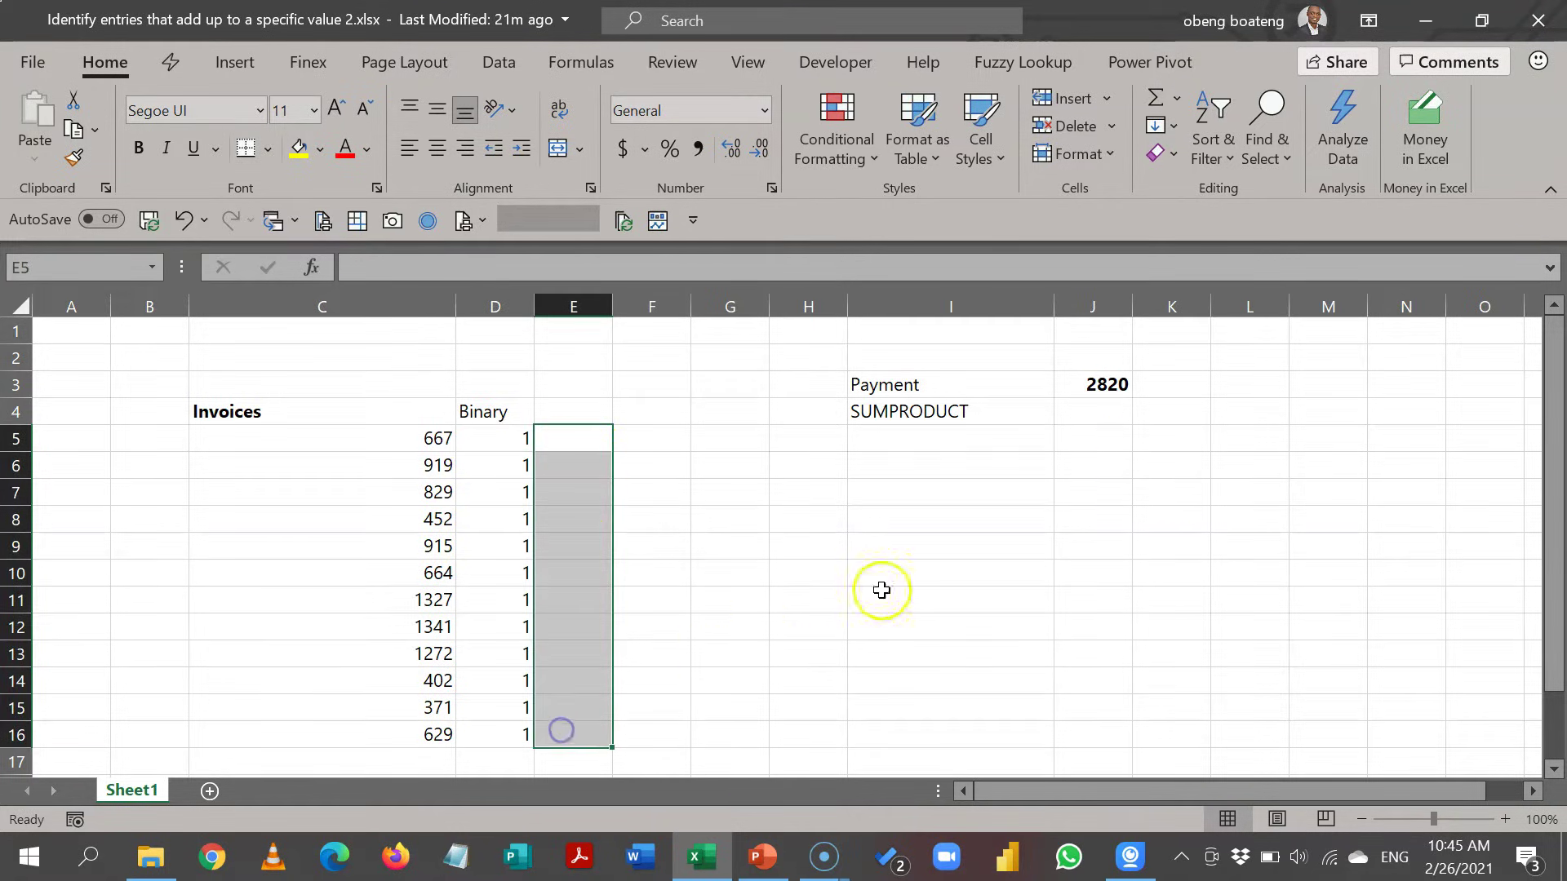
# - Enter =SUMPRODUCT(C5:C16,D5:D16) in cell J4 and make the cell bold
pyautogui.click(1106, 412)
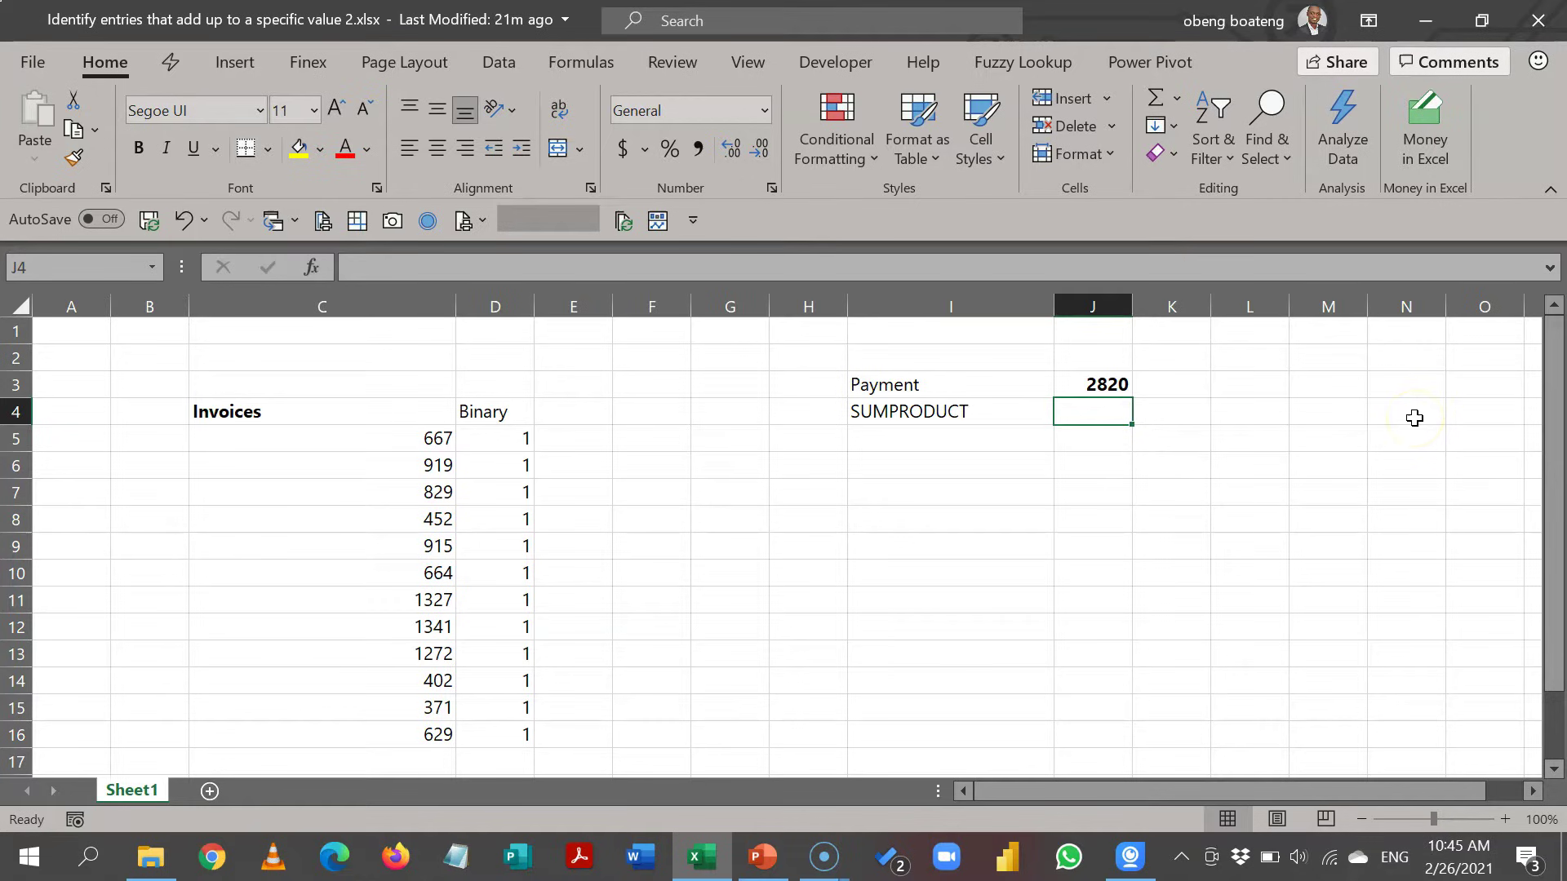
pyautogui.write('=S')
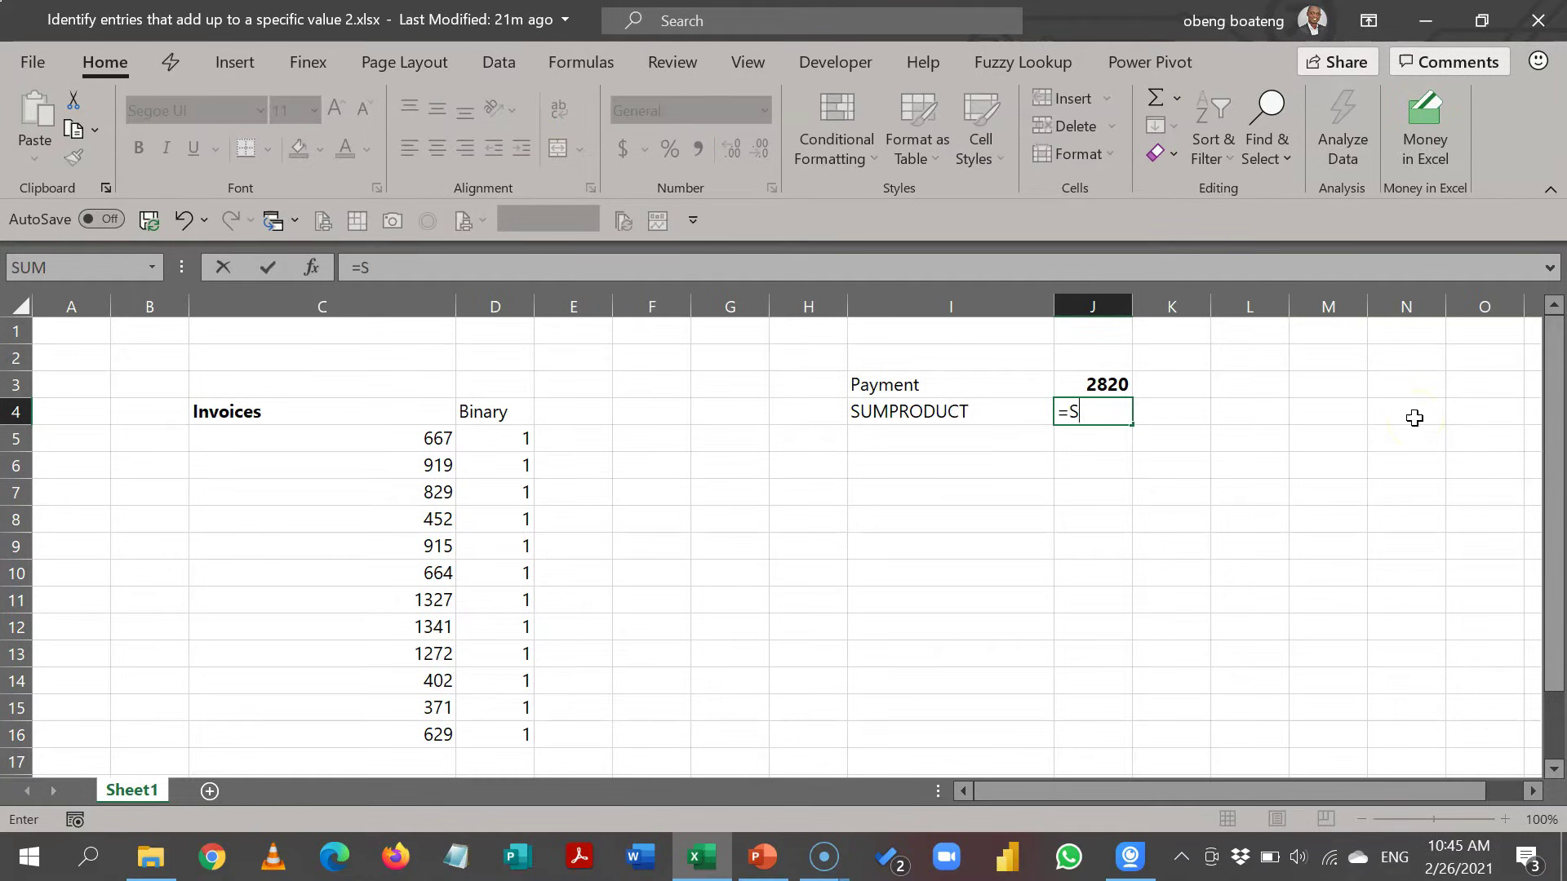
pyautogui.write('UM')
pyautogui.press('Down')
pyautogui.press('Down')
pyautogui.press('Down')
pyautogui.press('Tab')
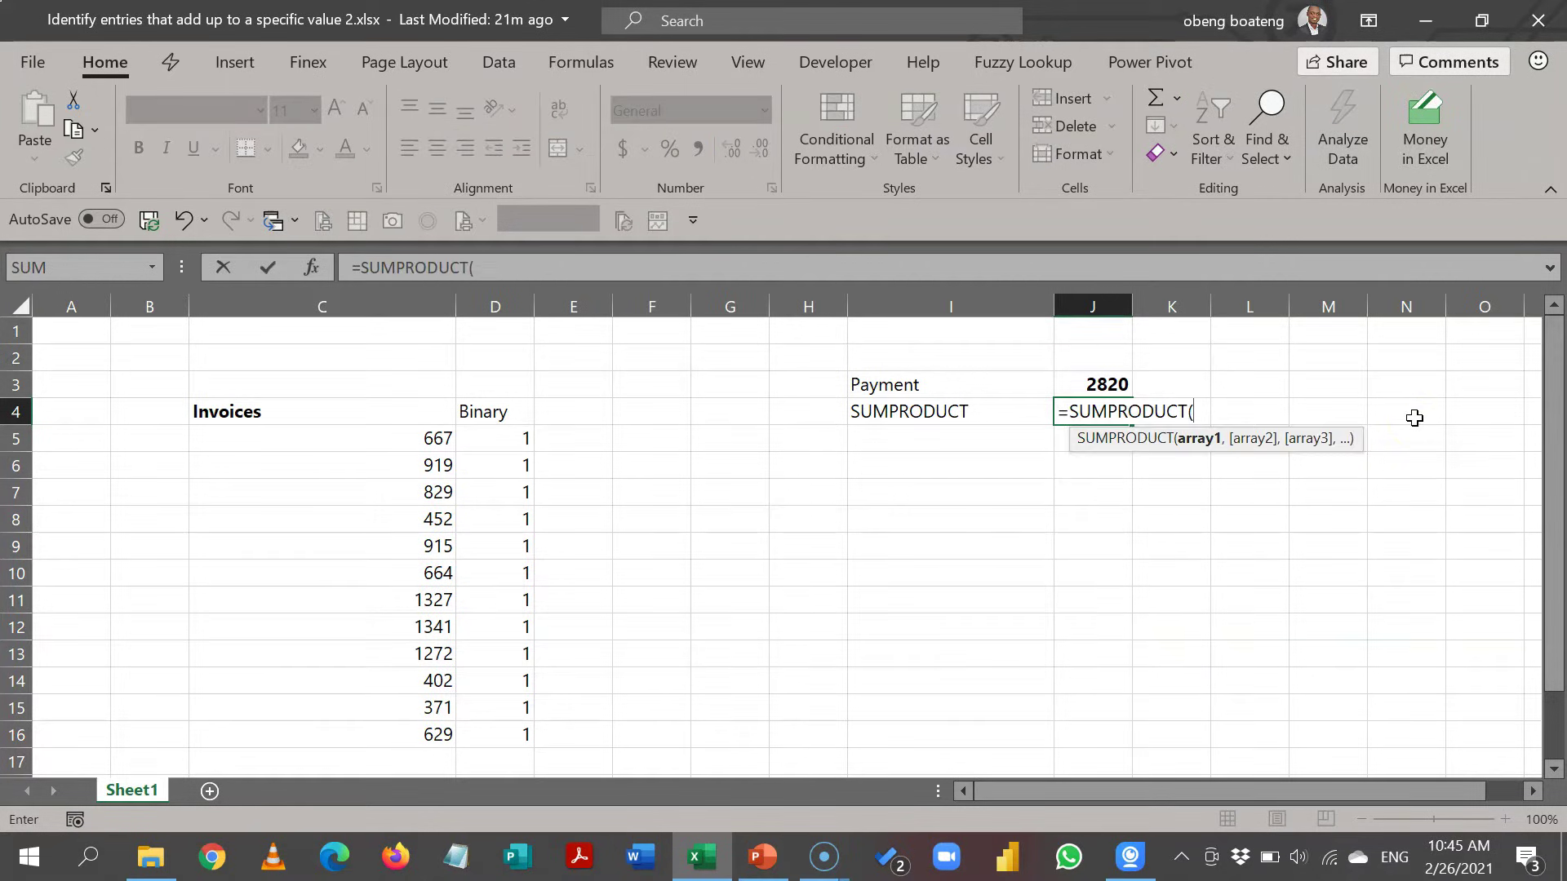
pyautogui.moveTo(431, 447); pyautogui.dragTo(391, 732)
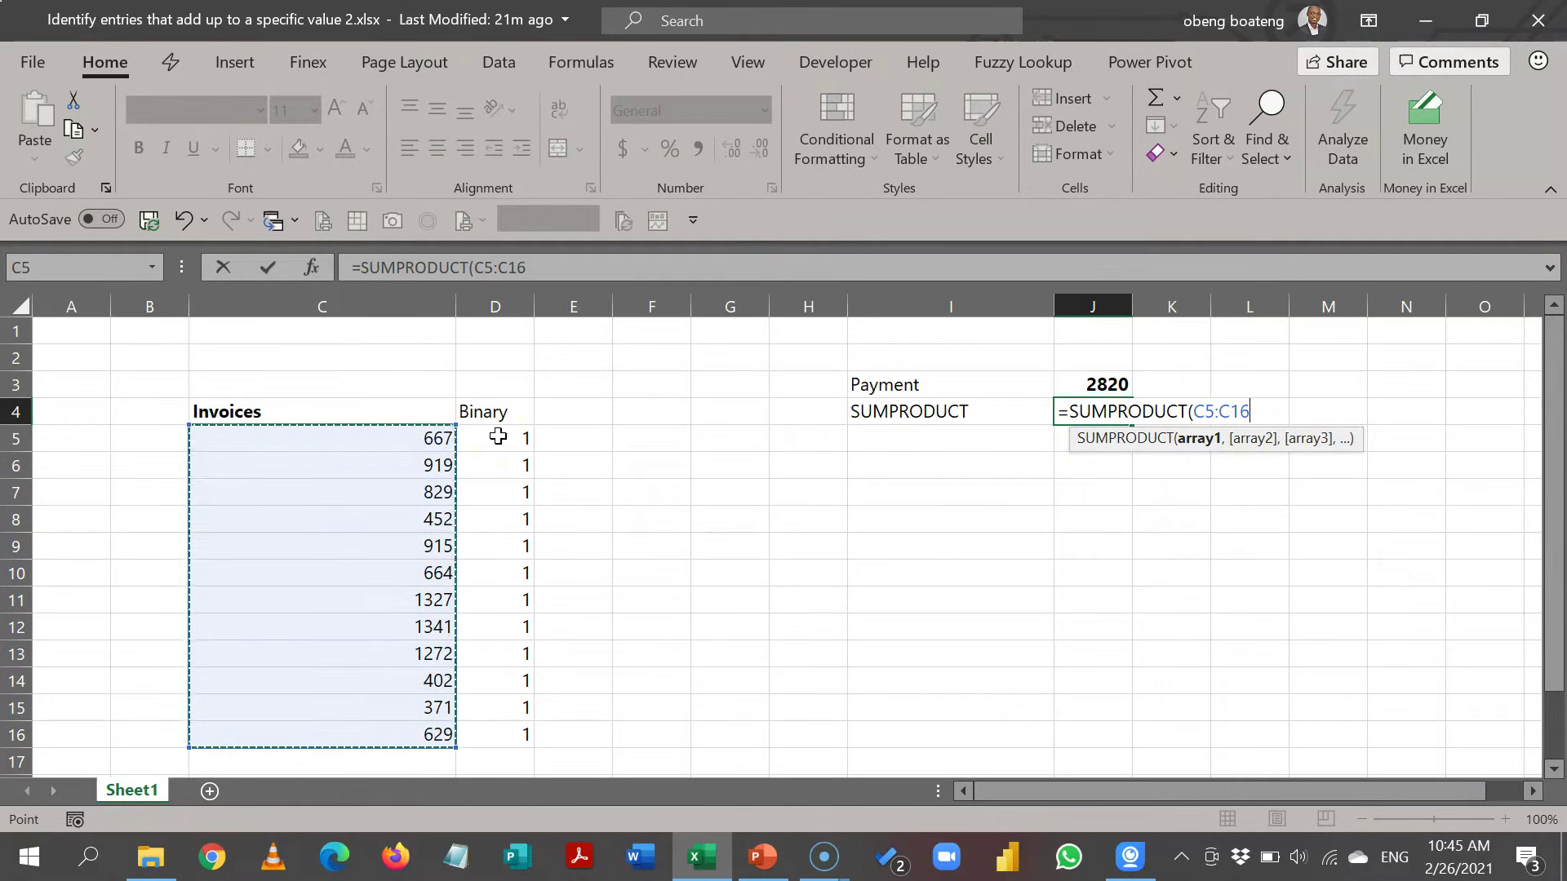
pyautogui.write(',')
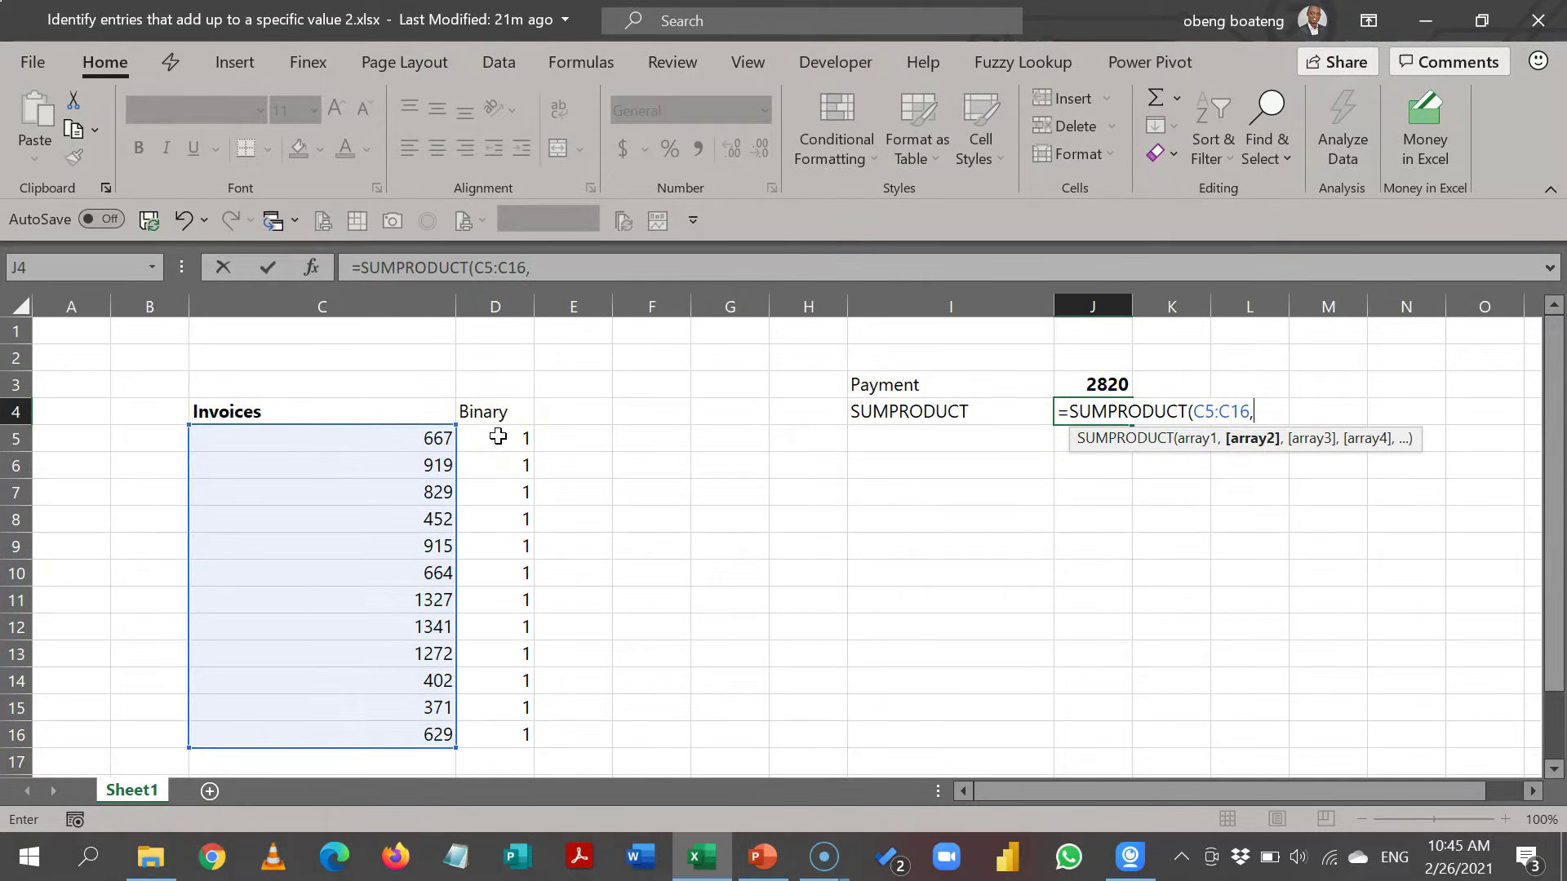
pyautogui.moveTo(498, 436); pyautogui.dragTo(476, 732)
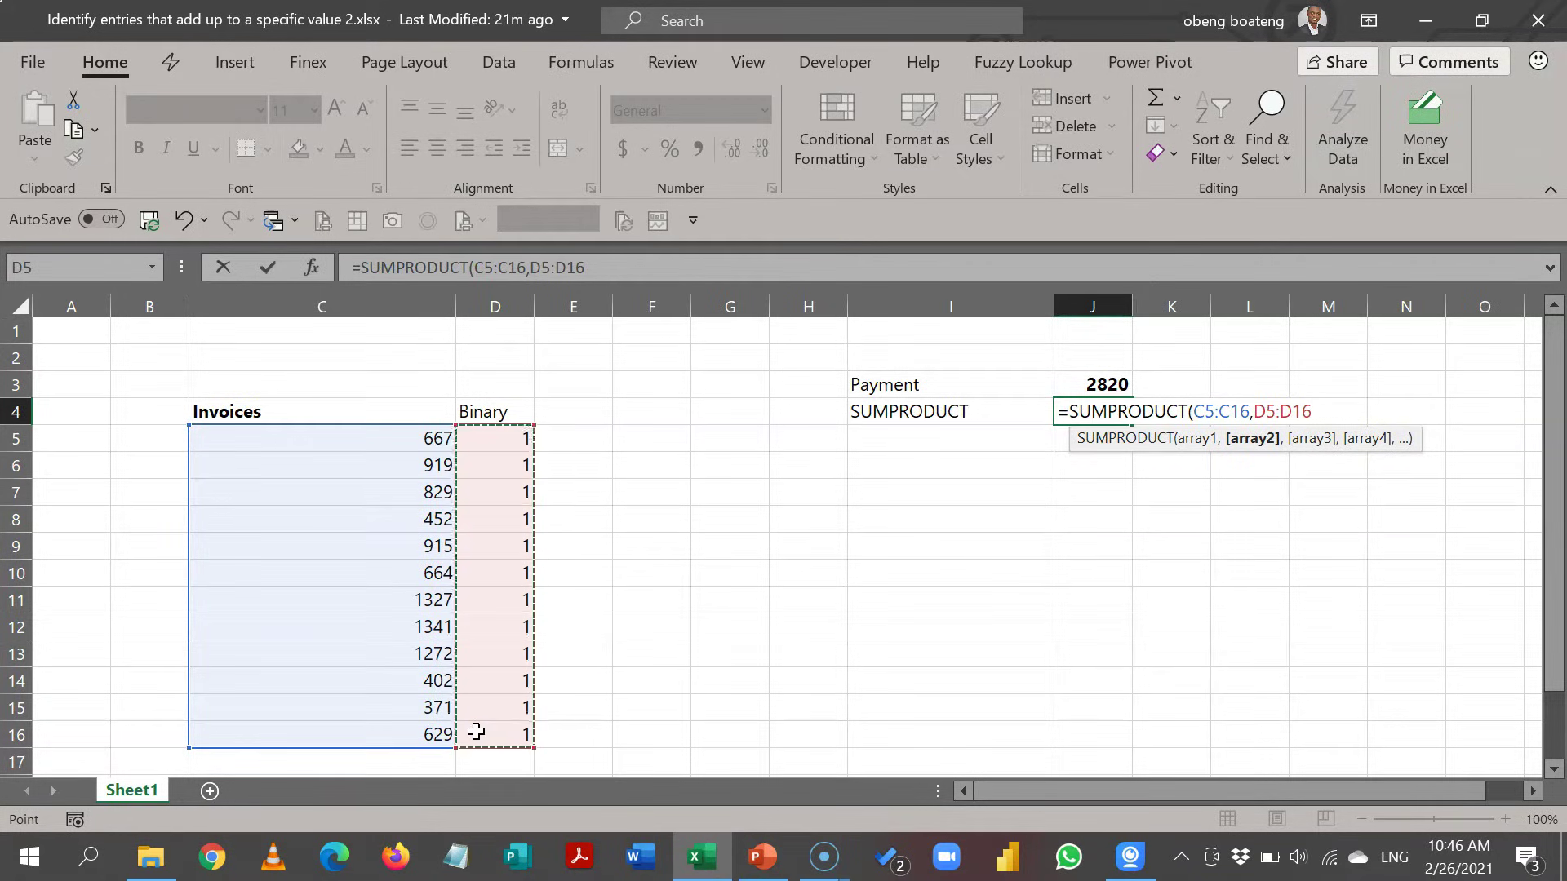
pyautogui.write(')')
pyautogui.press('Return')
pyautogui.press('Up')
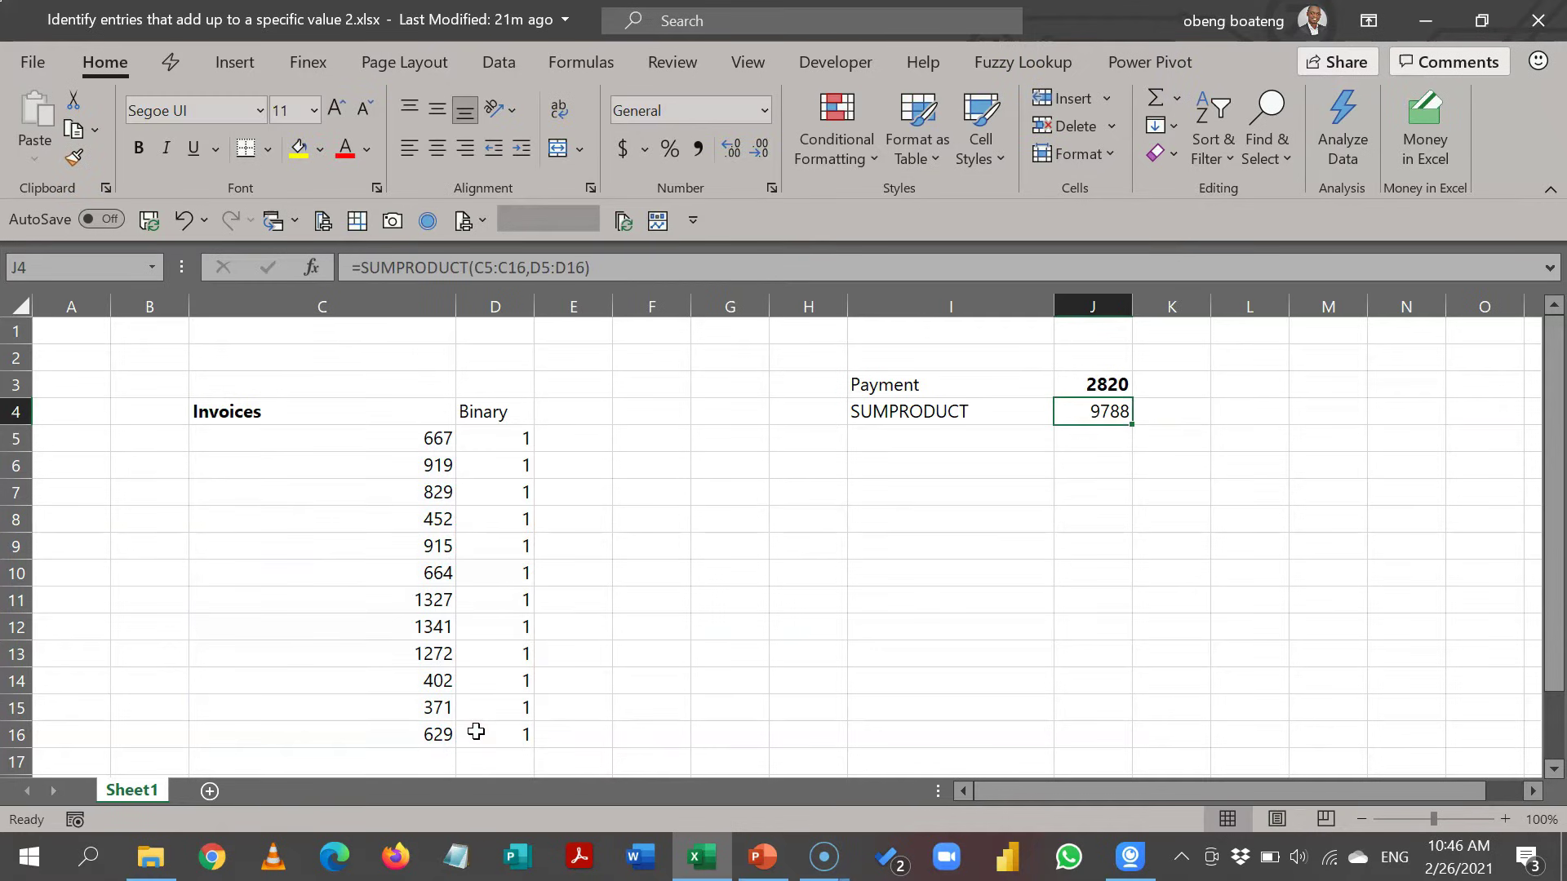
pyautogui.hotkey('ctrl', 'b')
# - Enter the label Difference (objective) in cell I5, below the SUMPRODUCT label
pyautogui.press('Down')
pyautogui.press('Left')
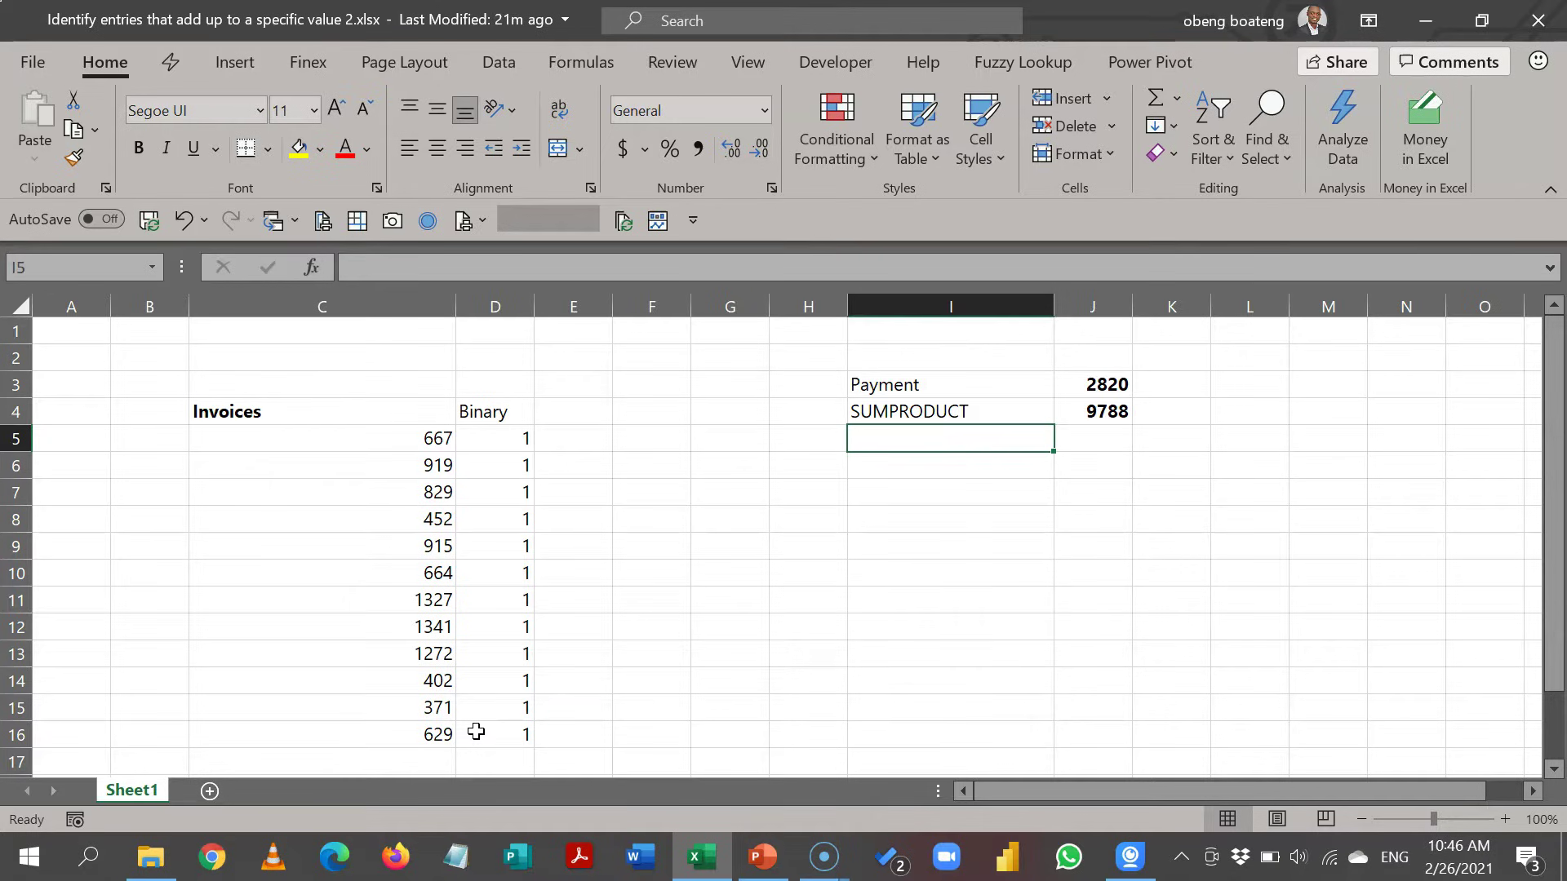
pyautogui.write('d')
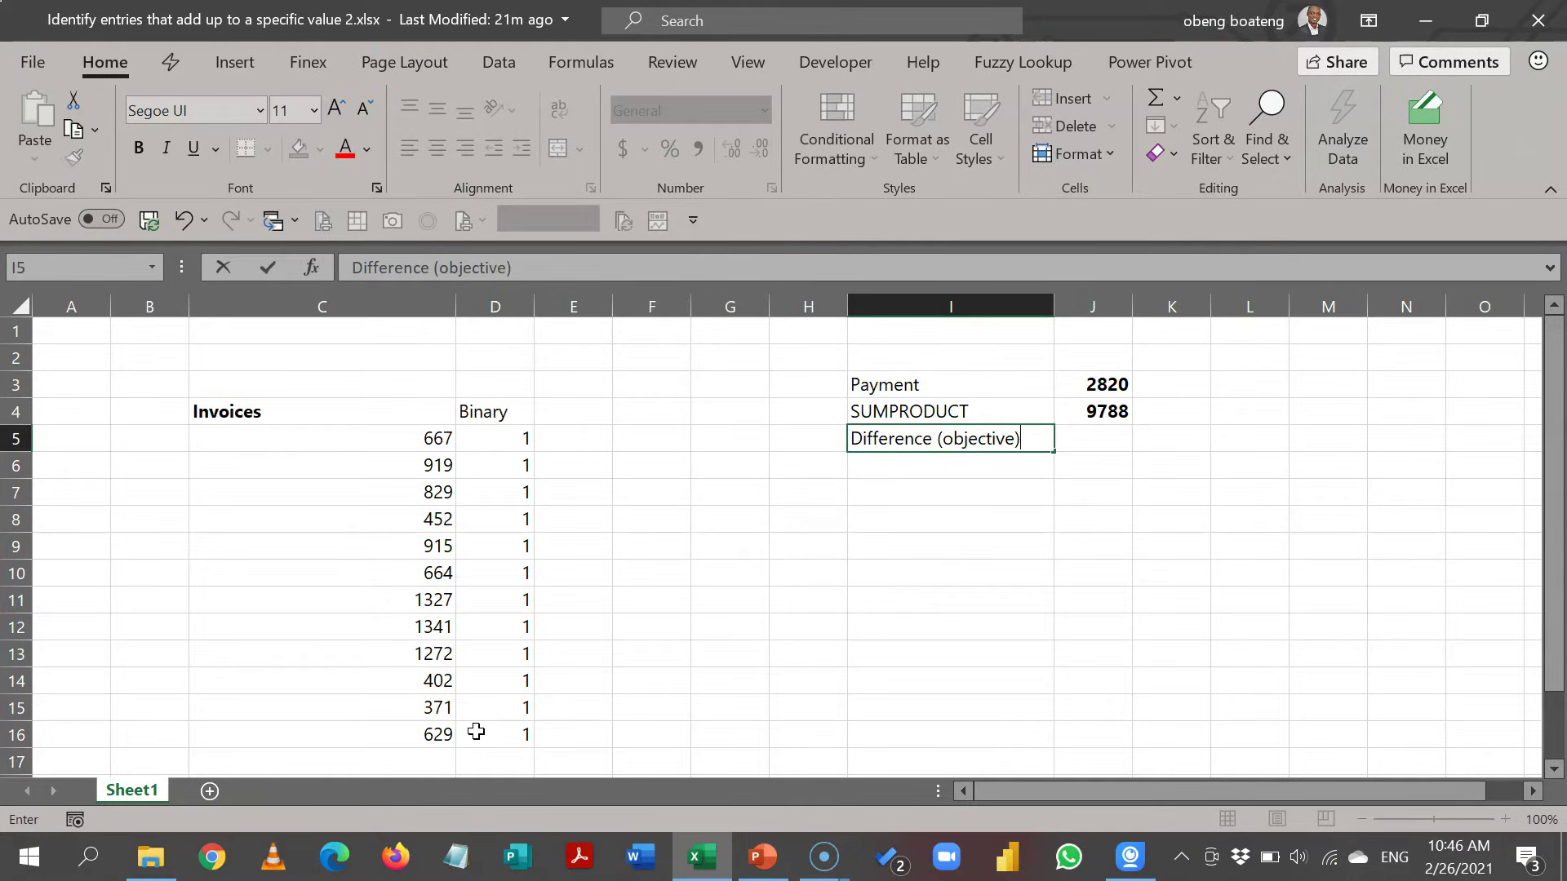
pyautogui.press('Tab')
# - Enter =J4-J3 in cell J5 to calculate the SUMPRODUCT result minus the payment
pyautogui.write('=')
pyautogui.press('Up')
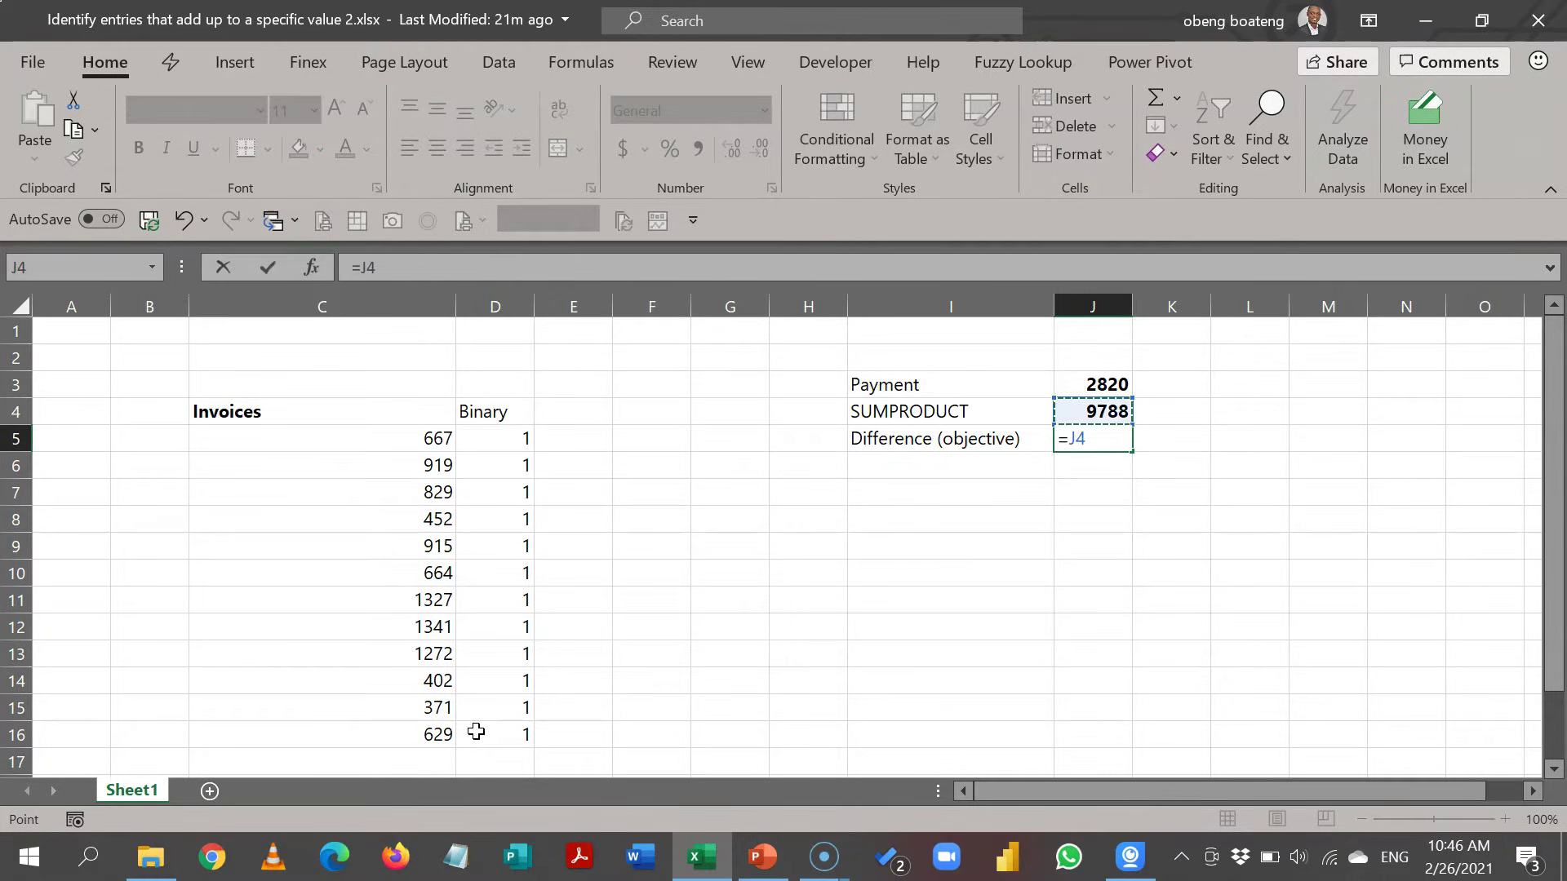
pyautogui.write('-')
pyautogui.press('Up')
pyautogui.press('Return')
pyautogui.press('Up')
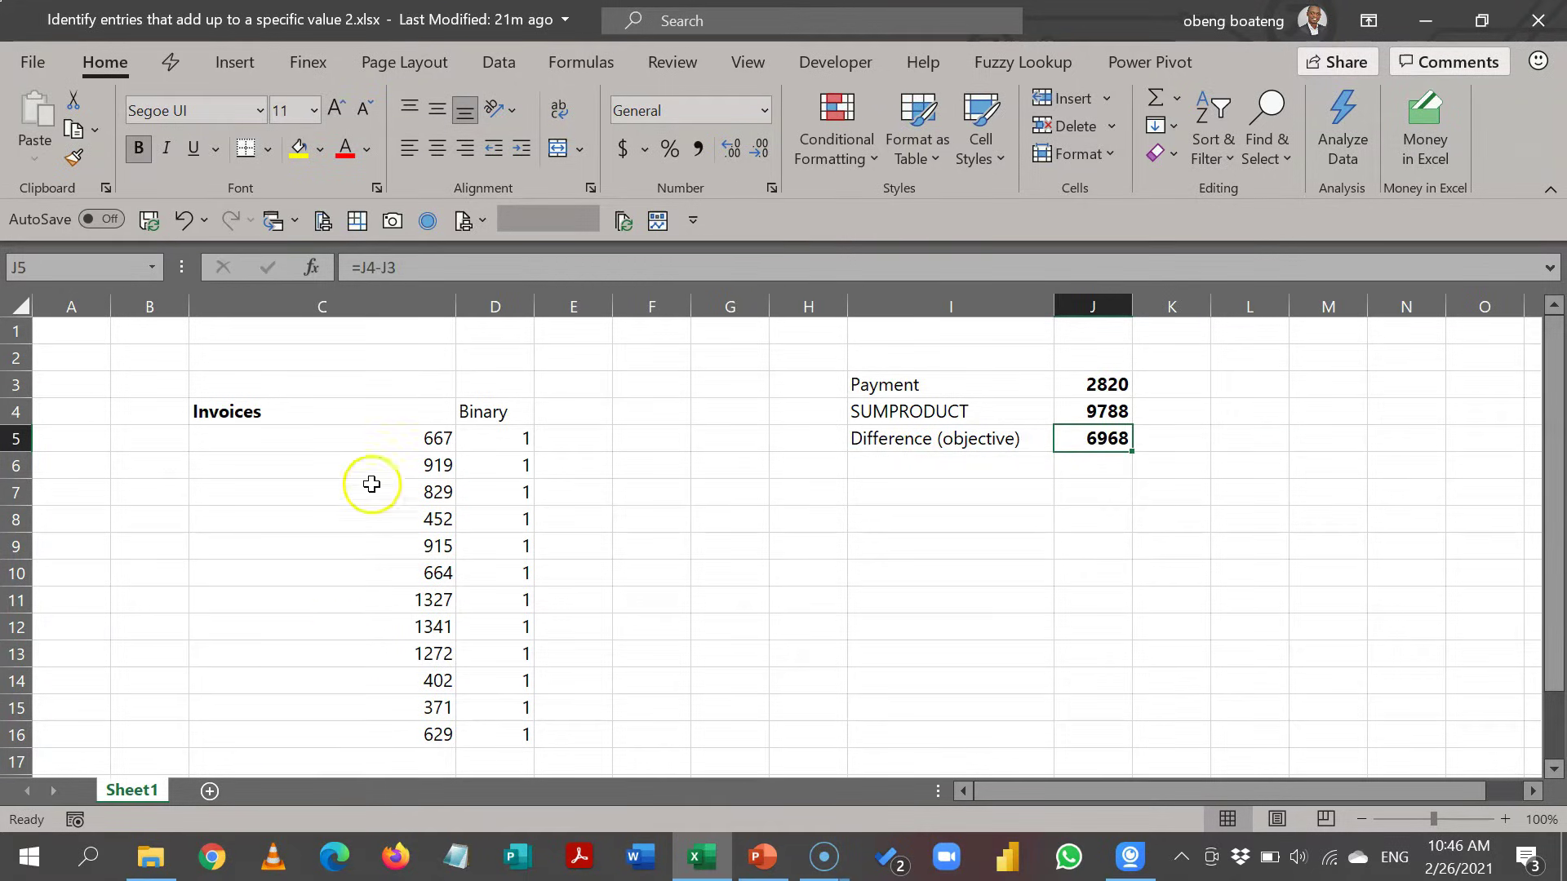
# - Start a formula-based conditional formatting rule for C5:D16 with the condition =$D5=1
pyautogui.moveTo(371, 431); pyautogui.dragTo(490, 724)
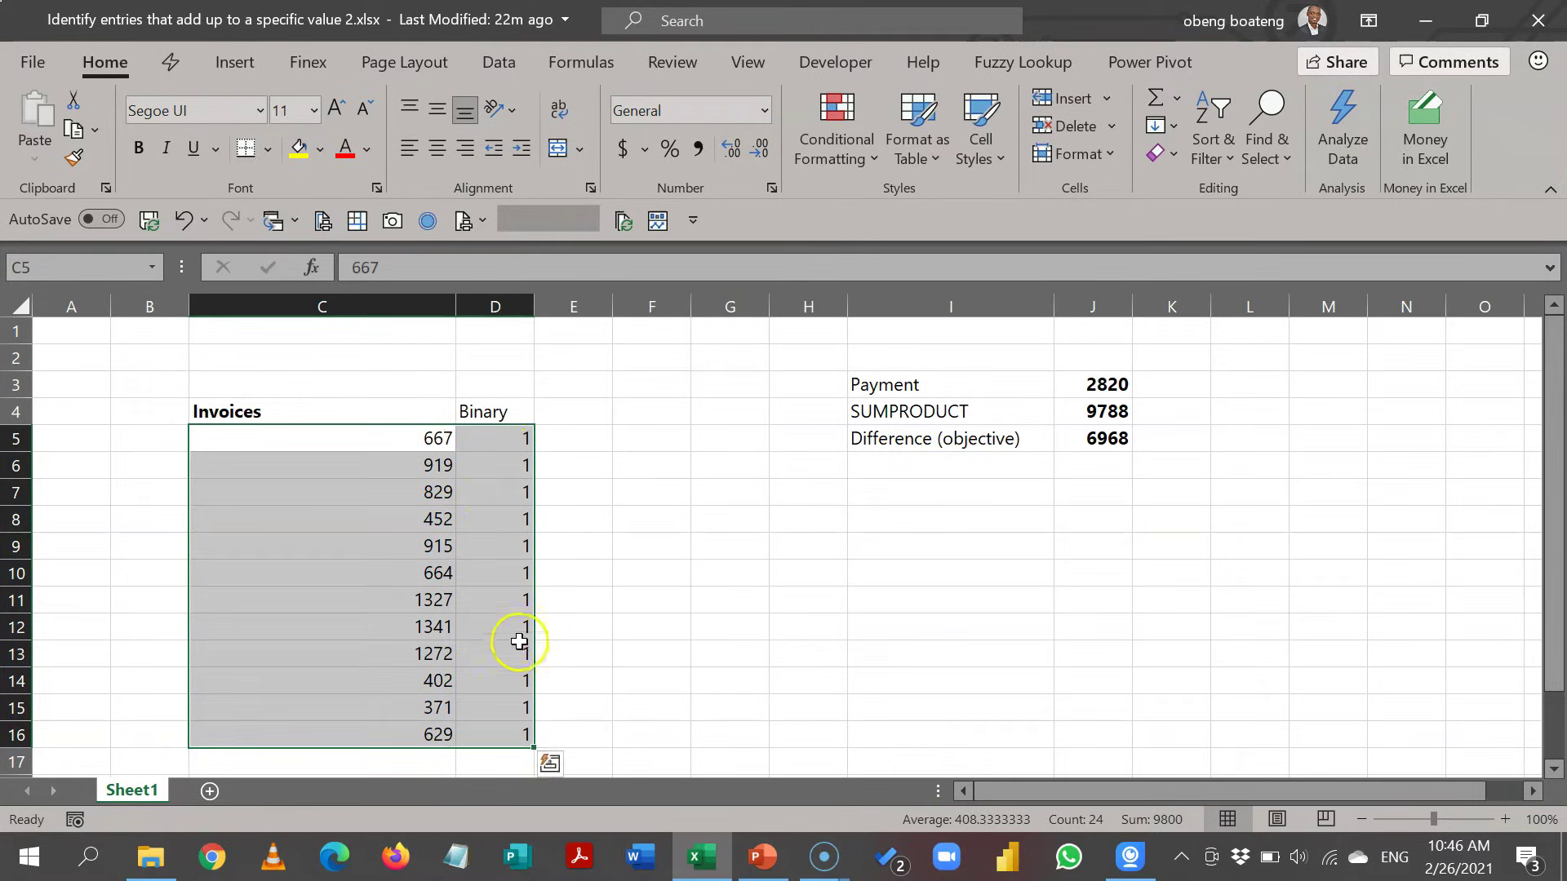
pyautogui.click(843, 155)
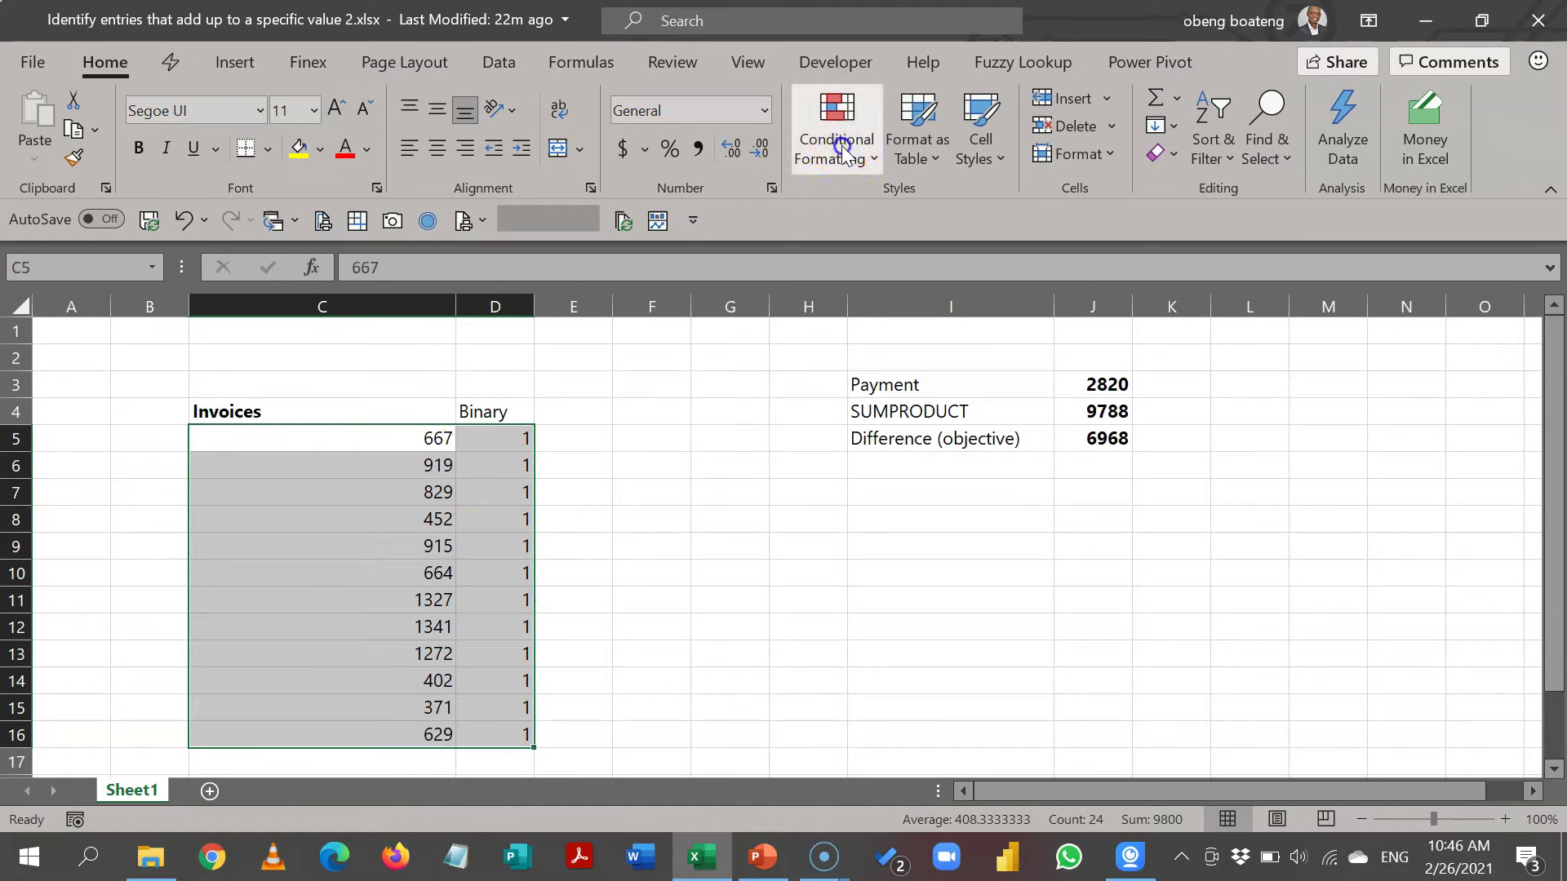
pyautogui.click(881, 497)
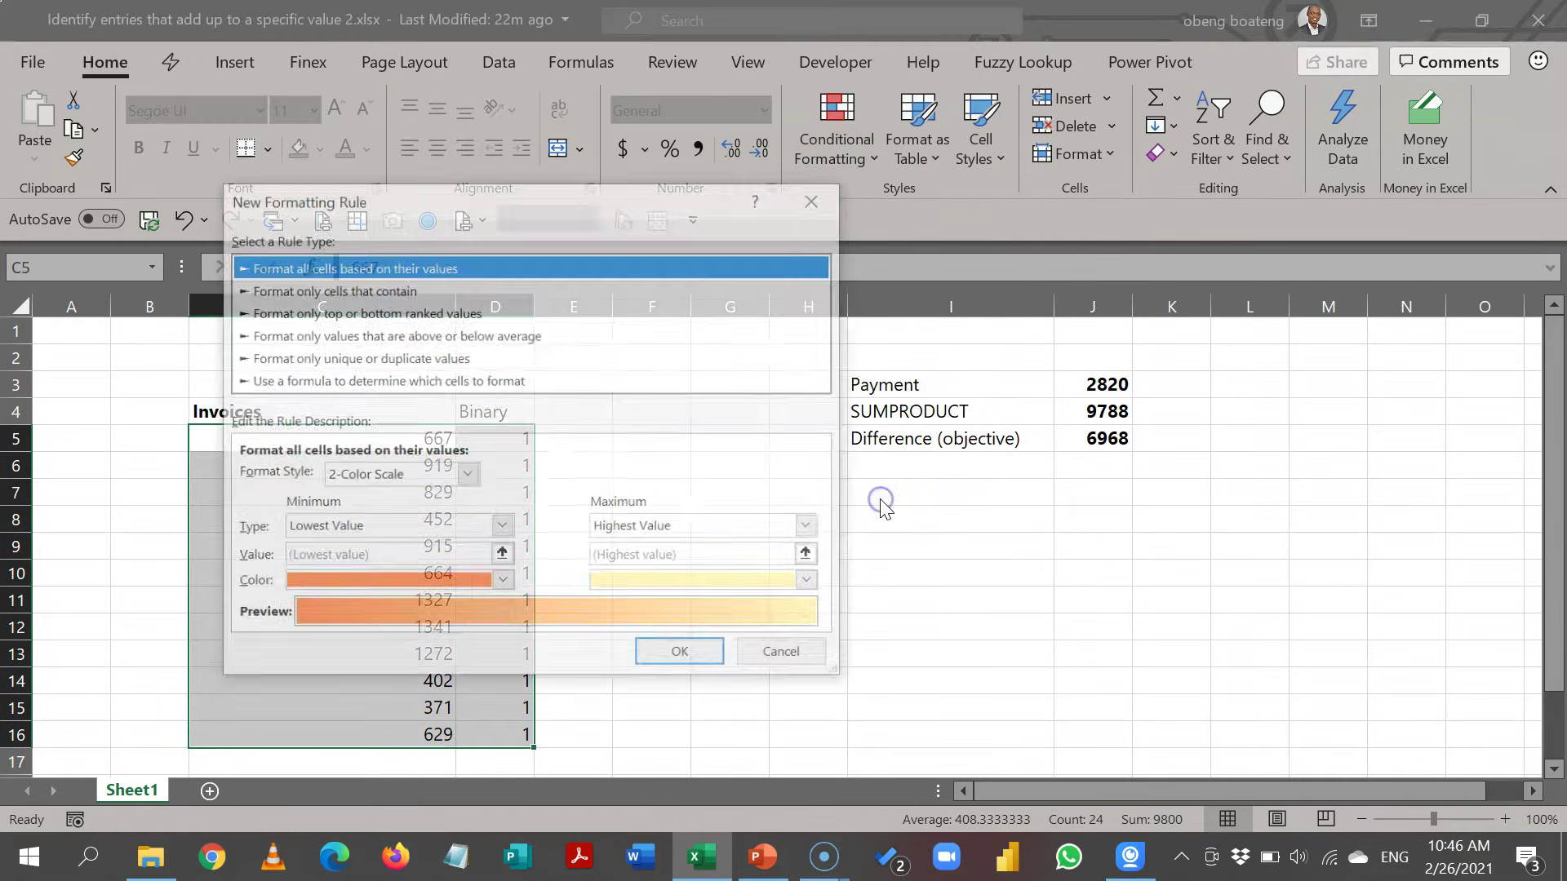
pyautogui.click(598, 382)
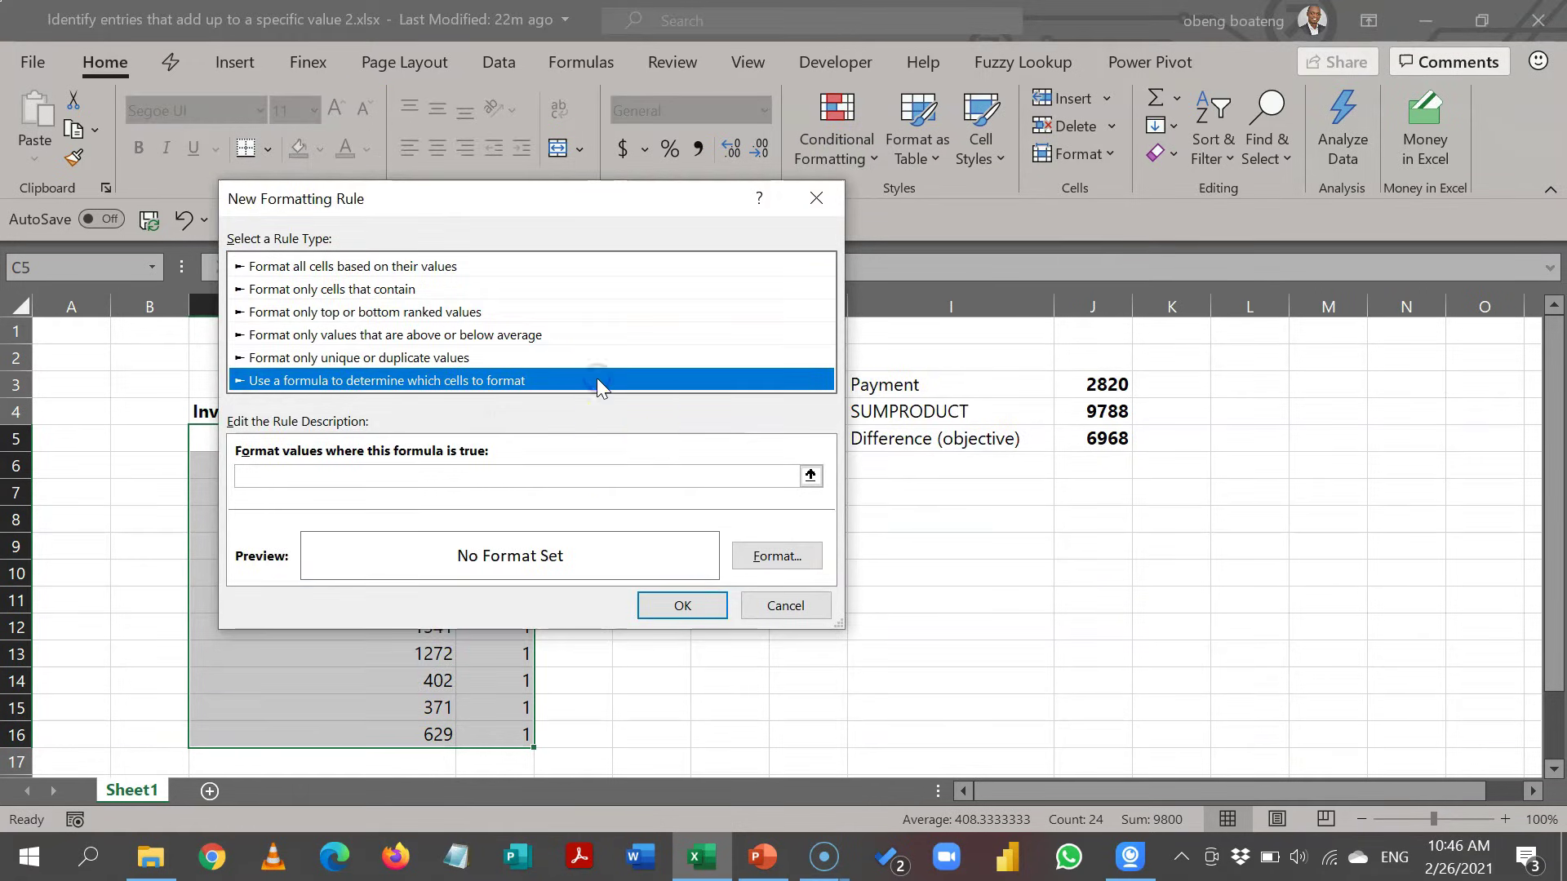
pyautogui.click(810, 476)
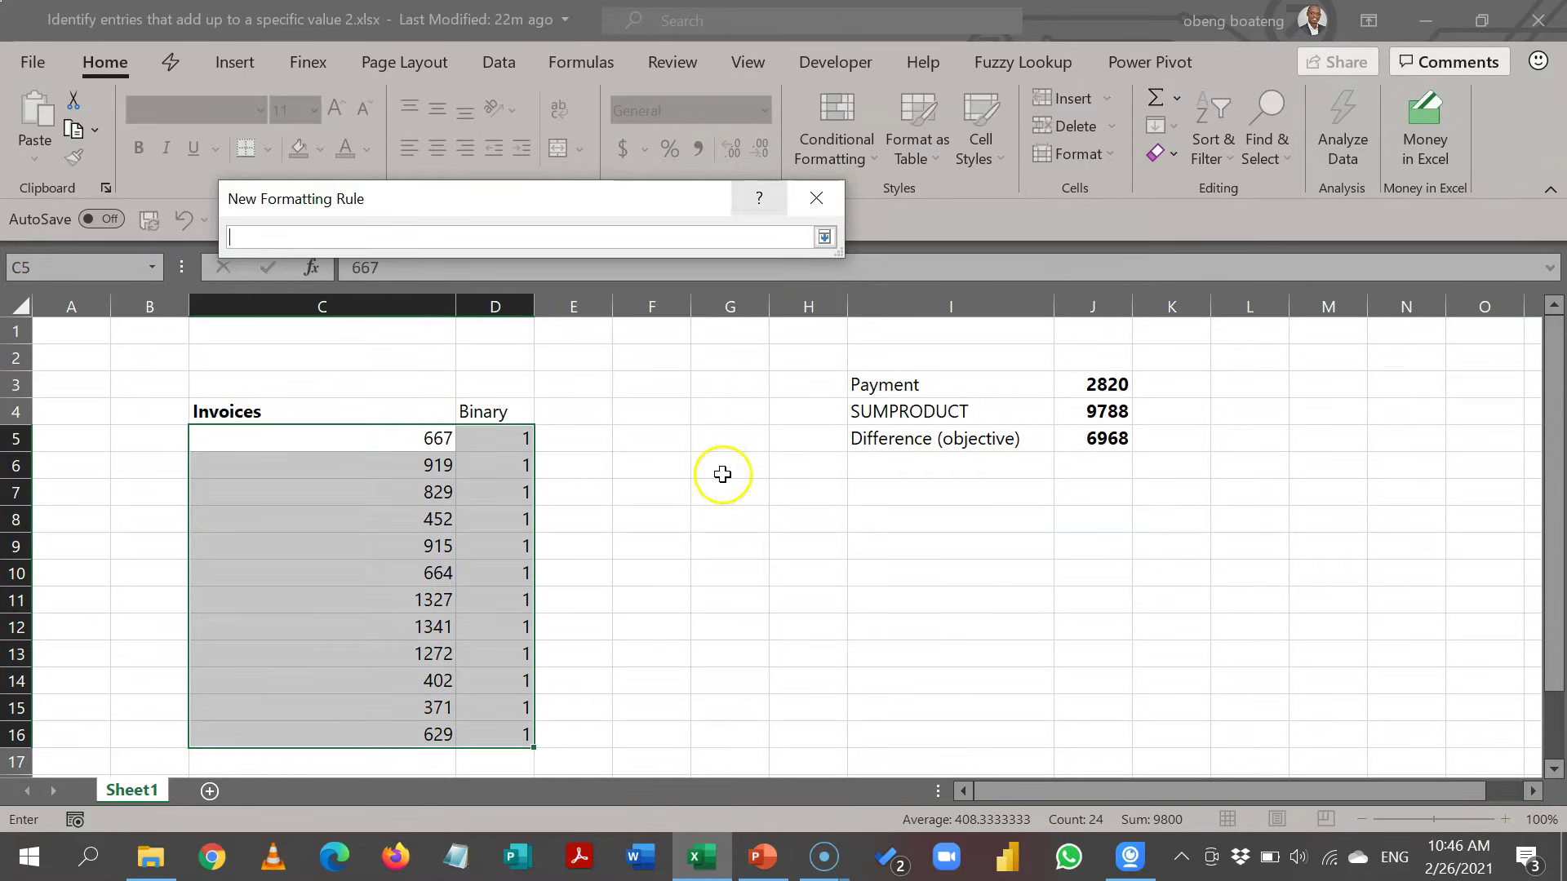
pyautogui.click(524, 441)
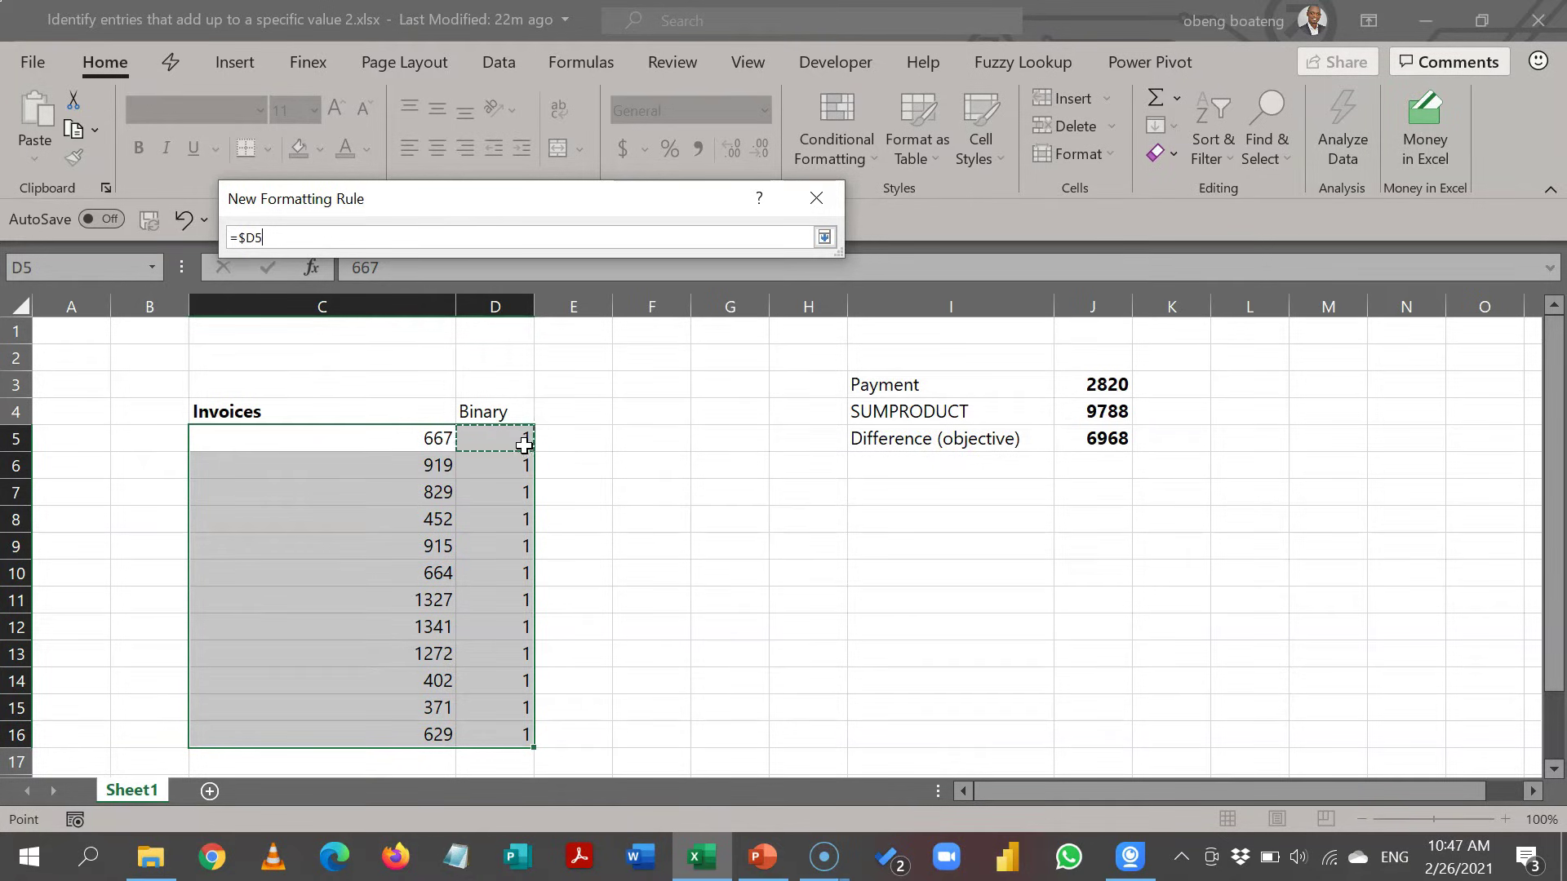
pyautogui.click(540, 440)
pyautogui.click(826, 237)
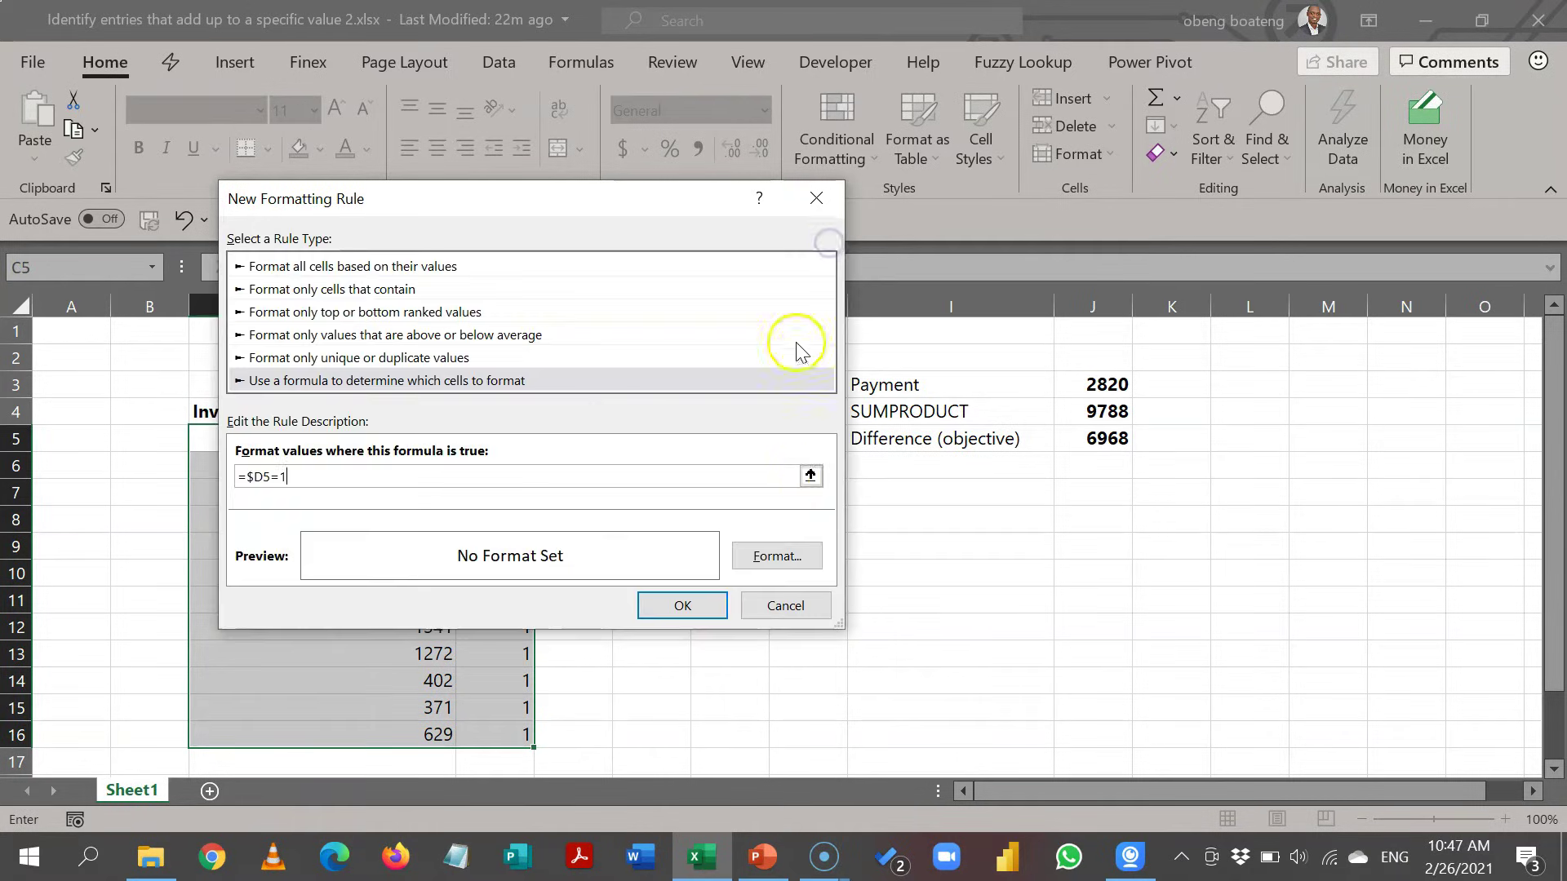
# - Give the conditional formatting rule a light green background fill and apply it to C5:D16
pyautogui.click(780, 558)
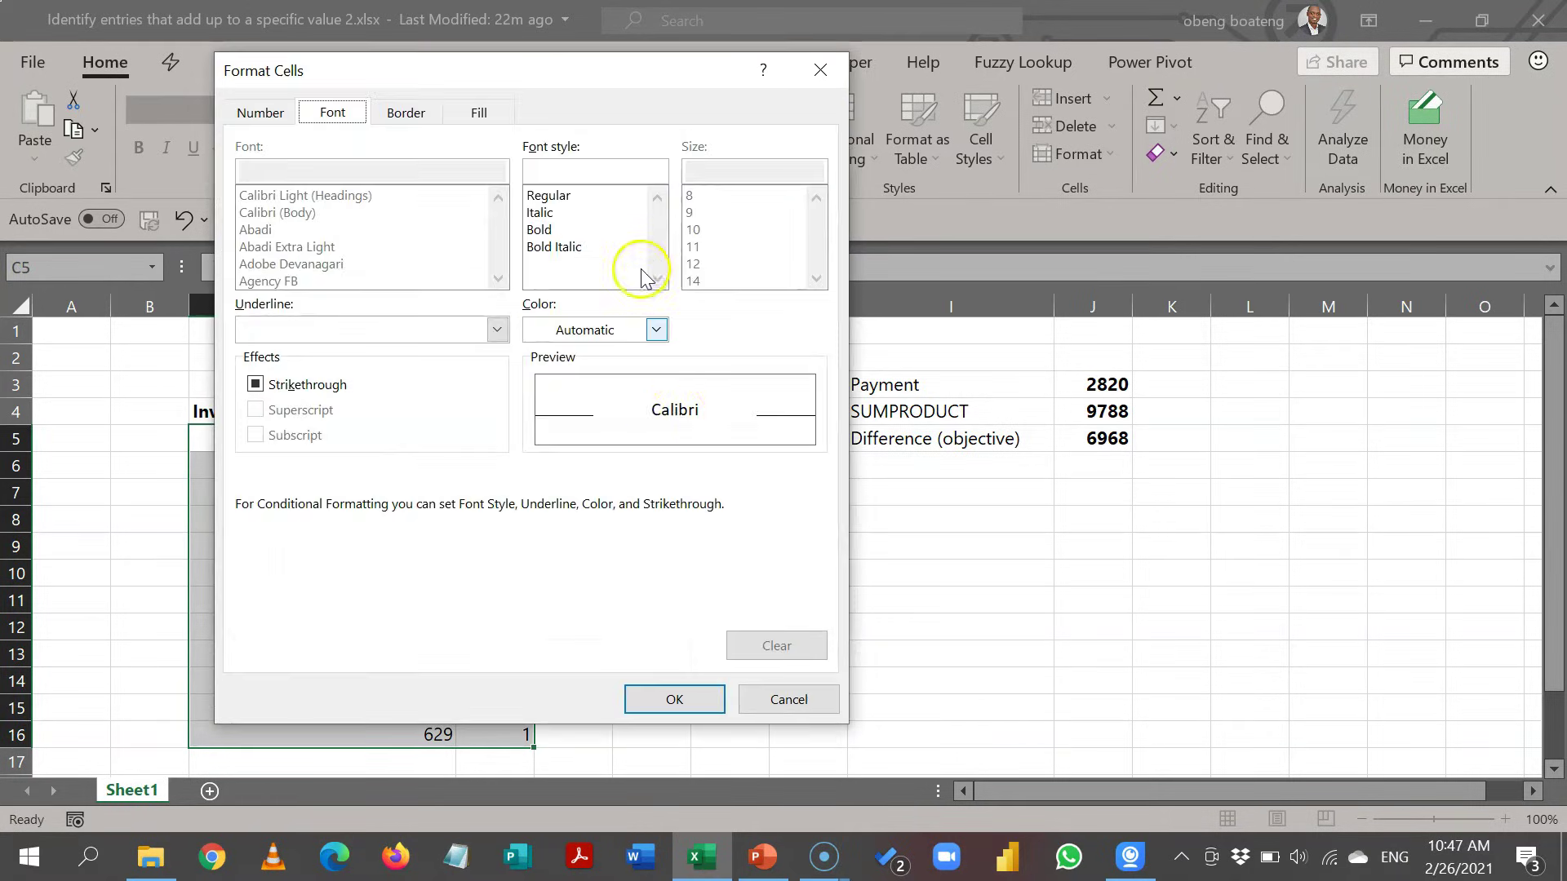
pyautogui.click(477, 115)
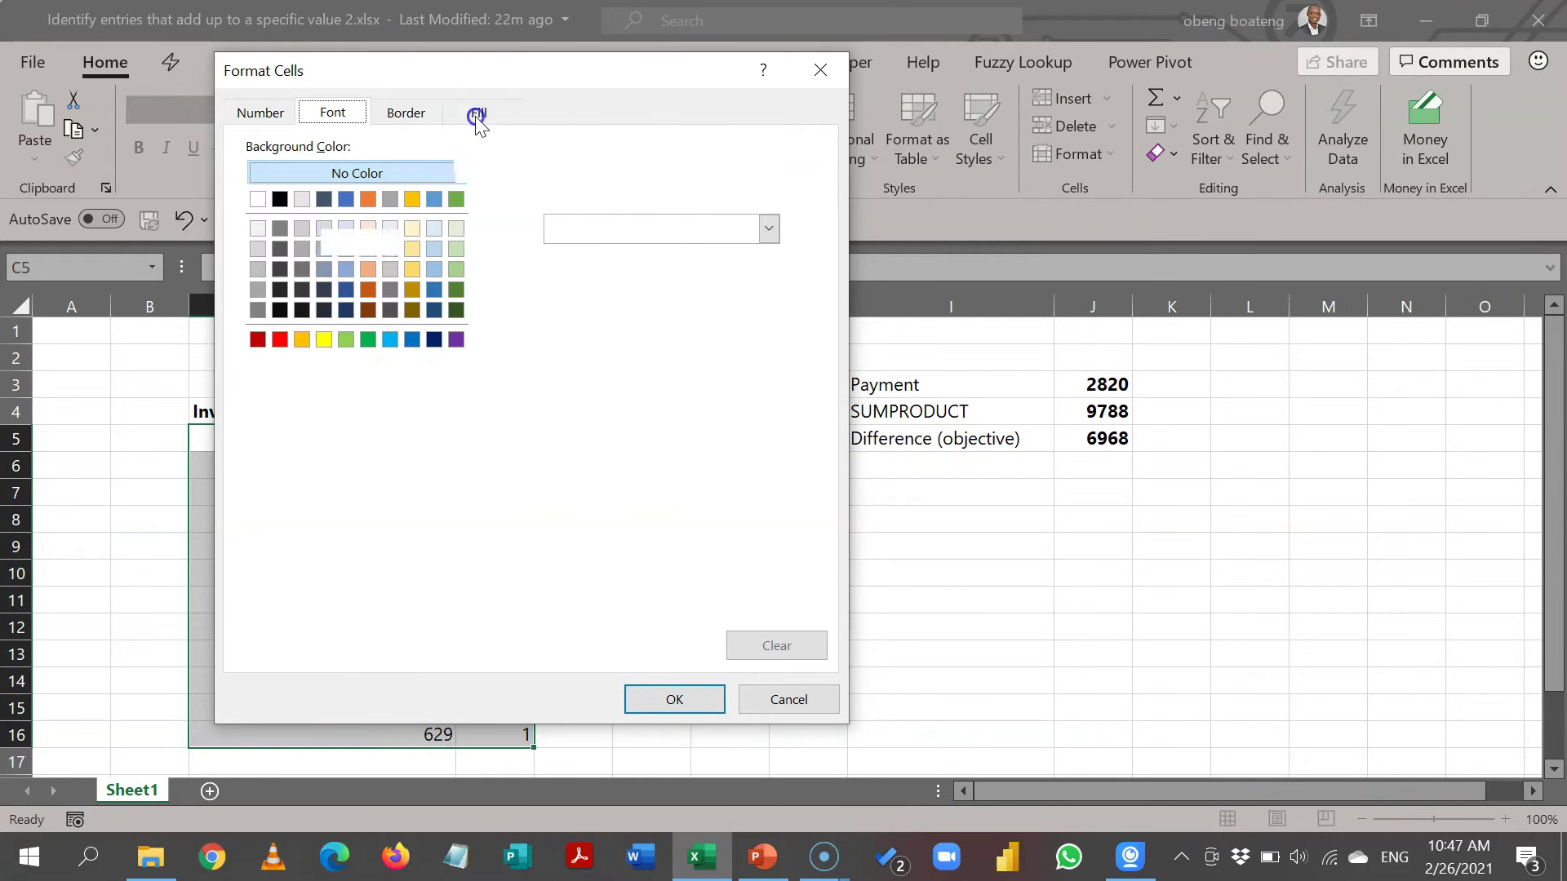
pyautogui.click(456, 230)
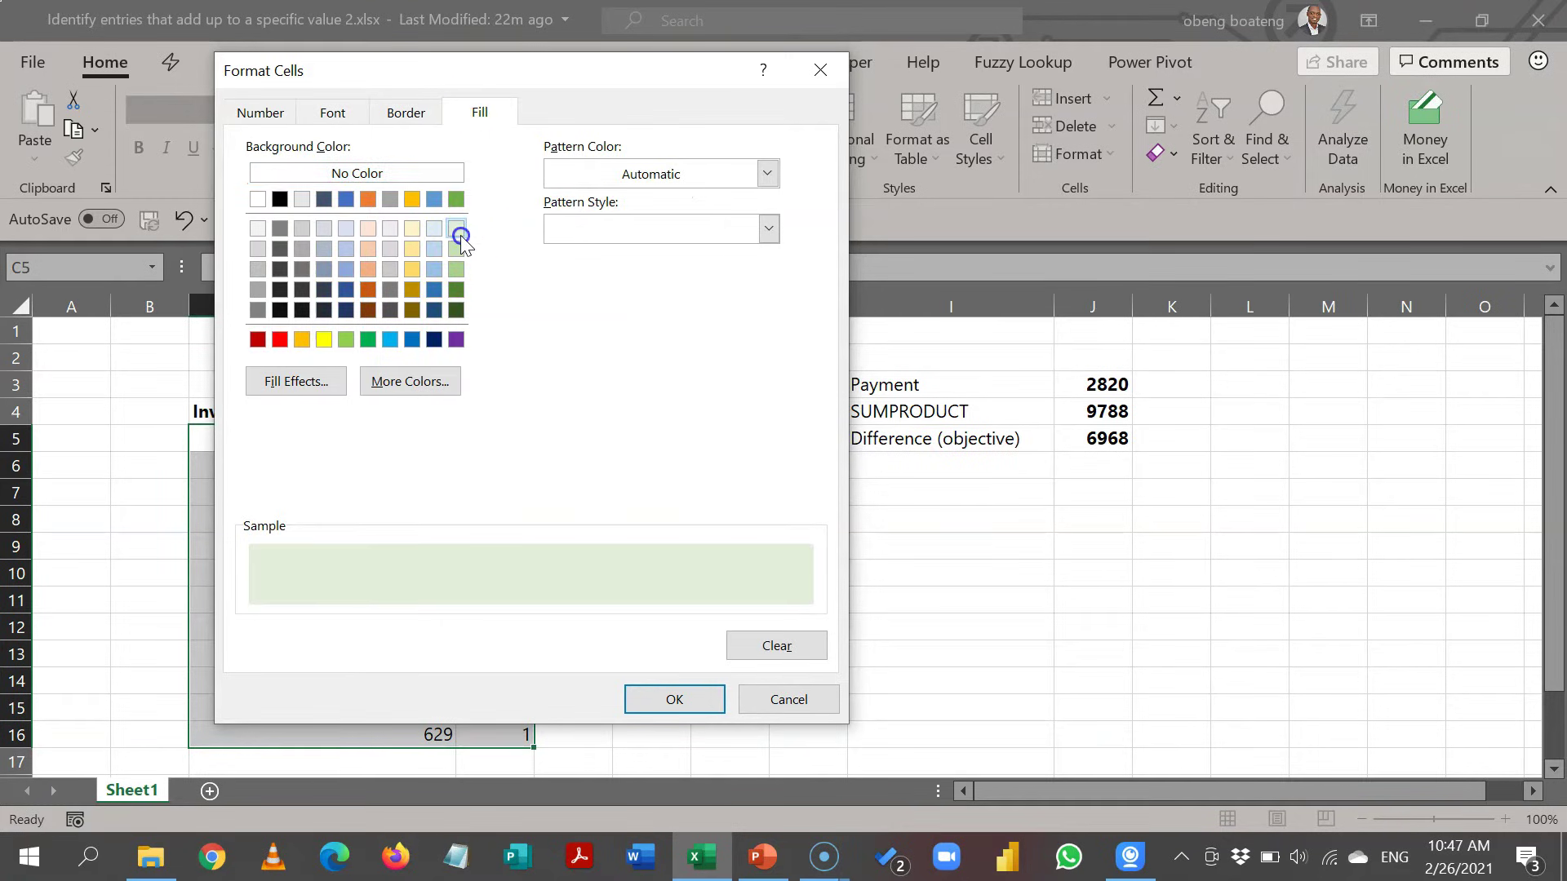
pyautogui.click(682, 700)
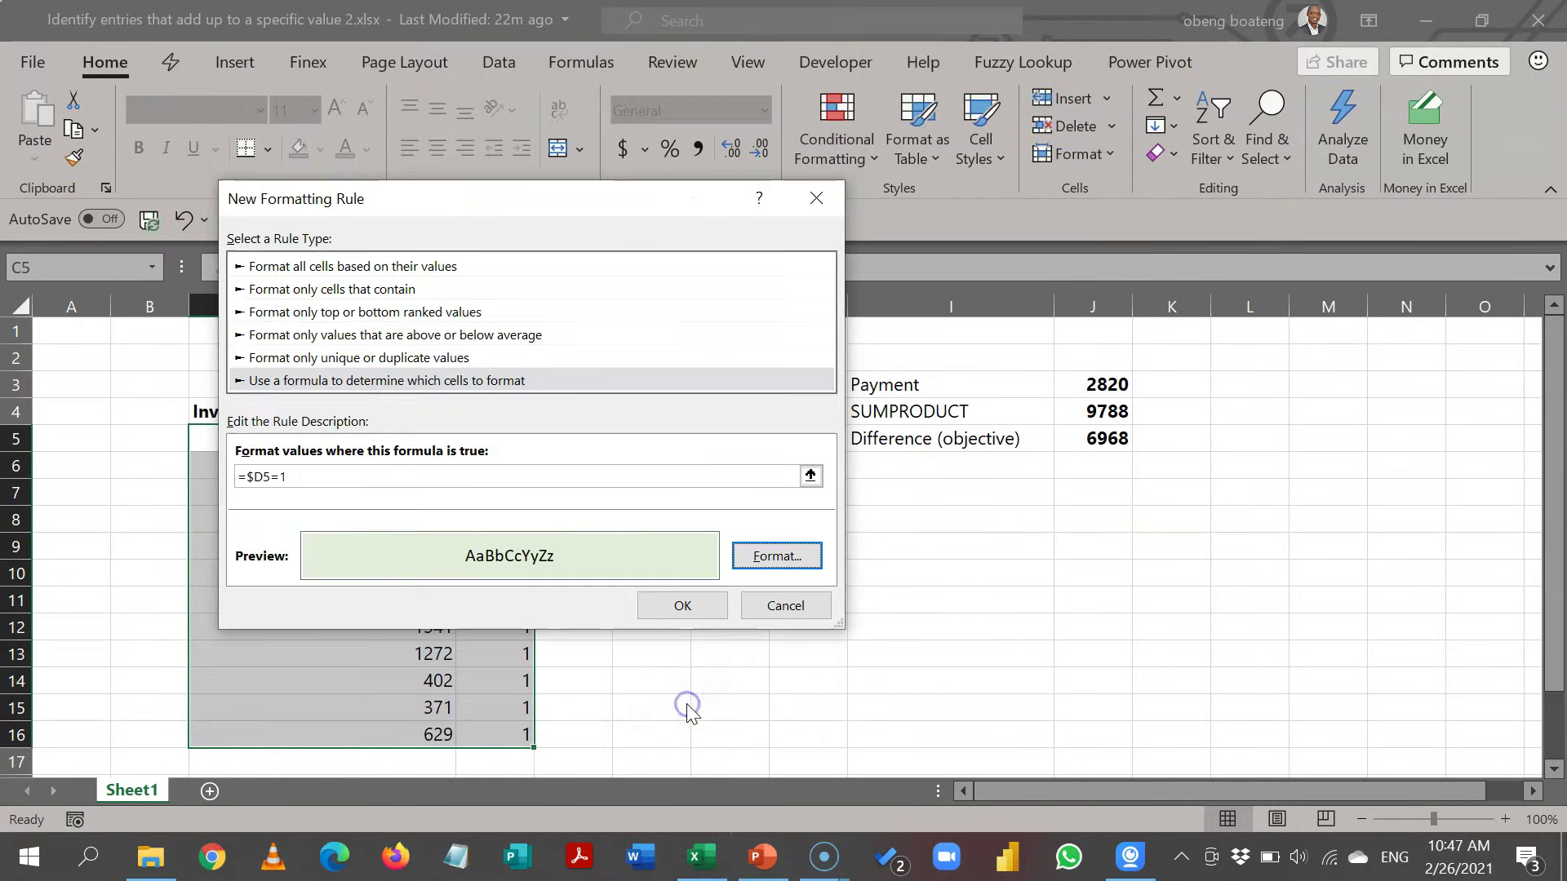
pyautogui.click(700, 608)
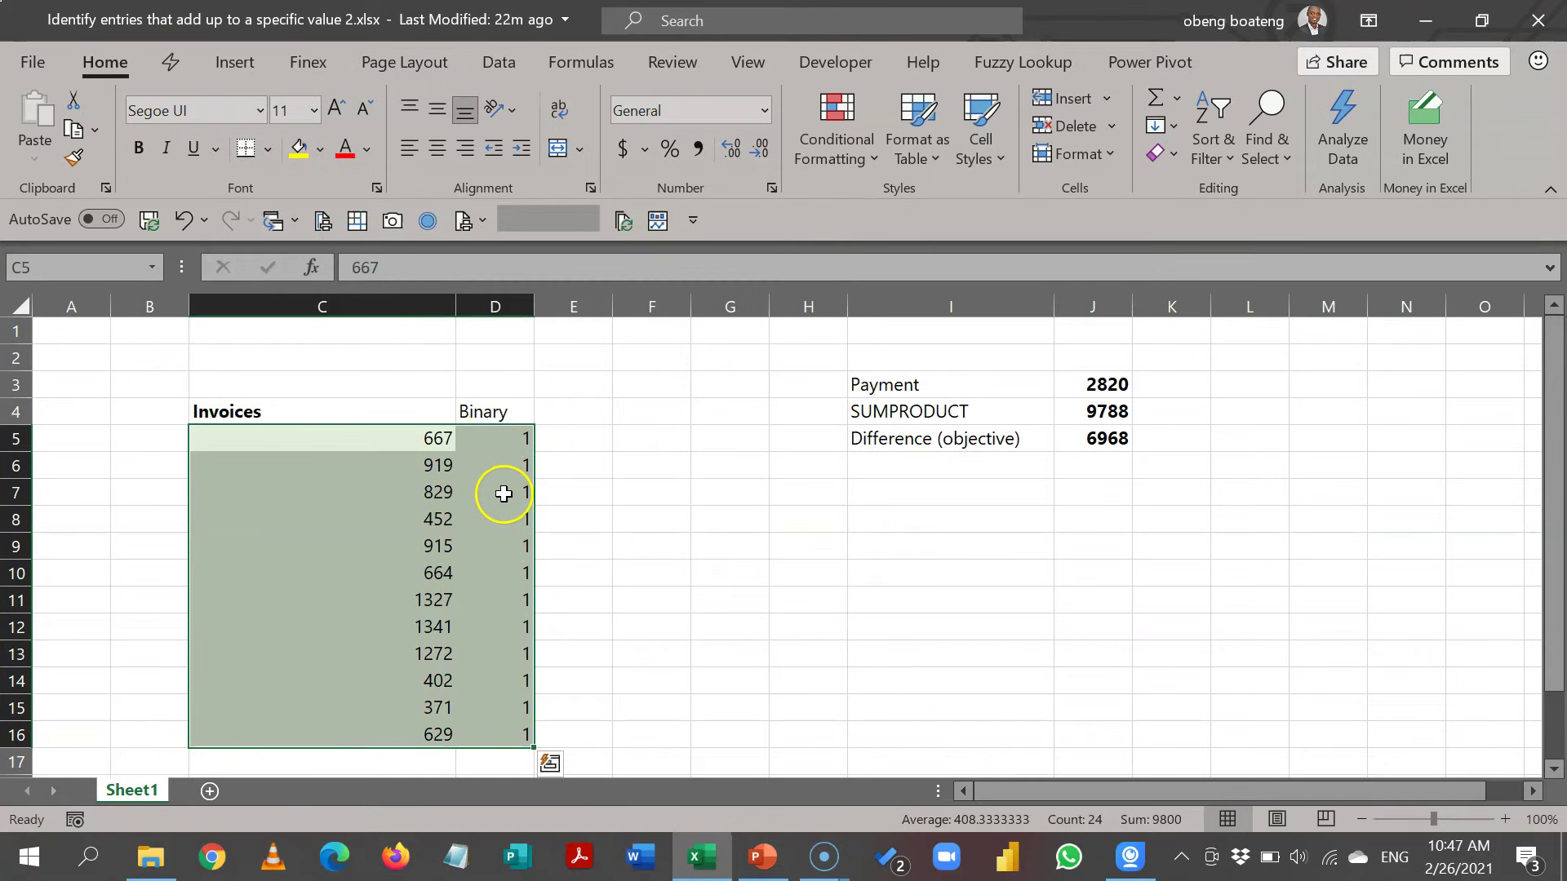
pyautogui.click(411, 522)
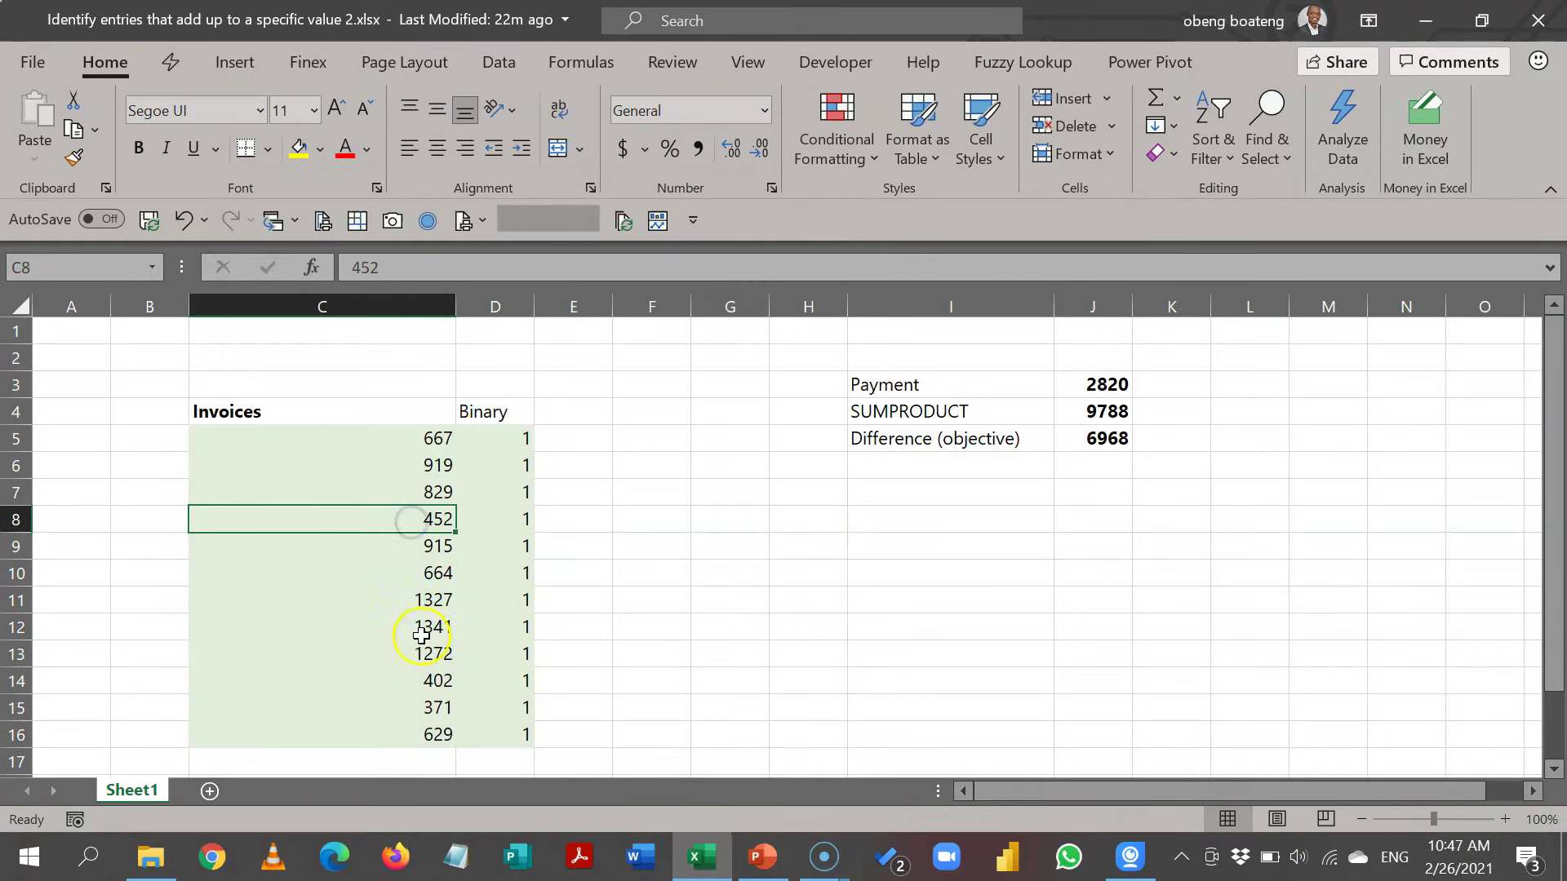
pyautogui.click(687, 604)
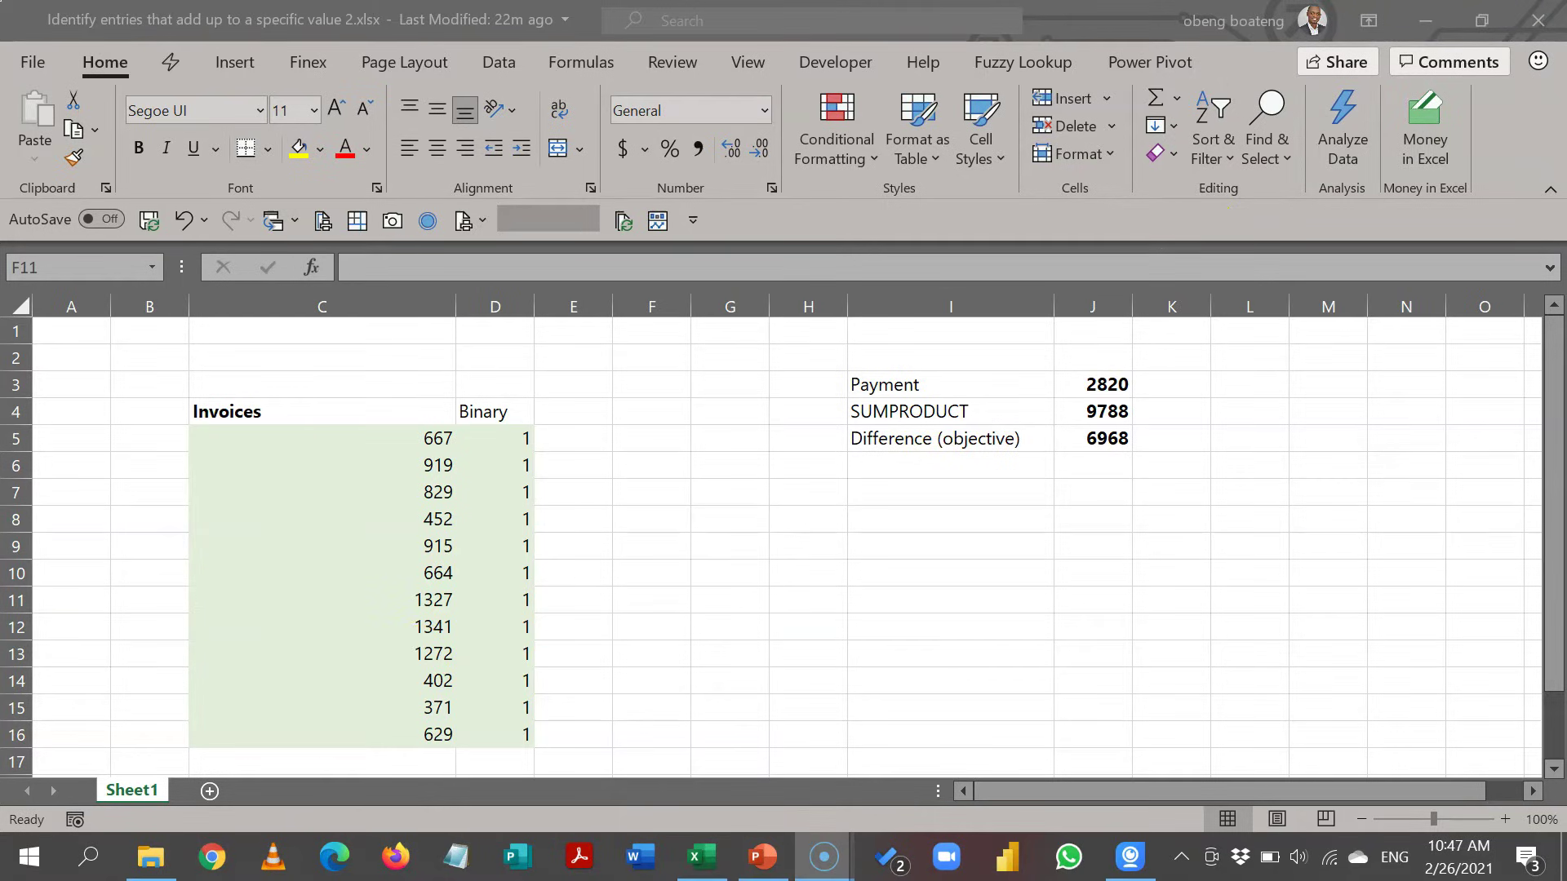
# - Locate the Solver command and check the Solver Add-in in the Excel add-ins list through the program options
pyautogui.click(510, 64)
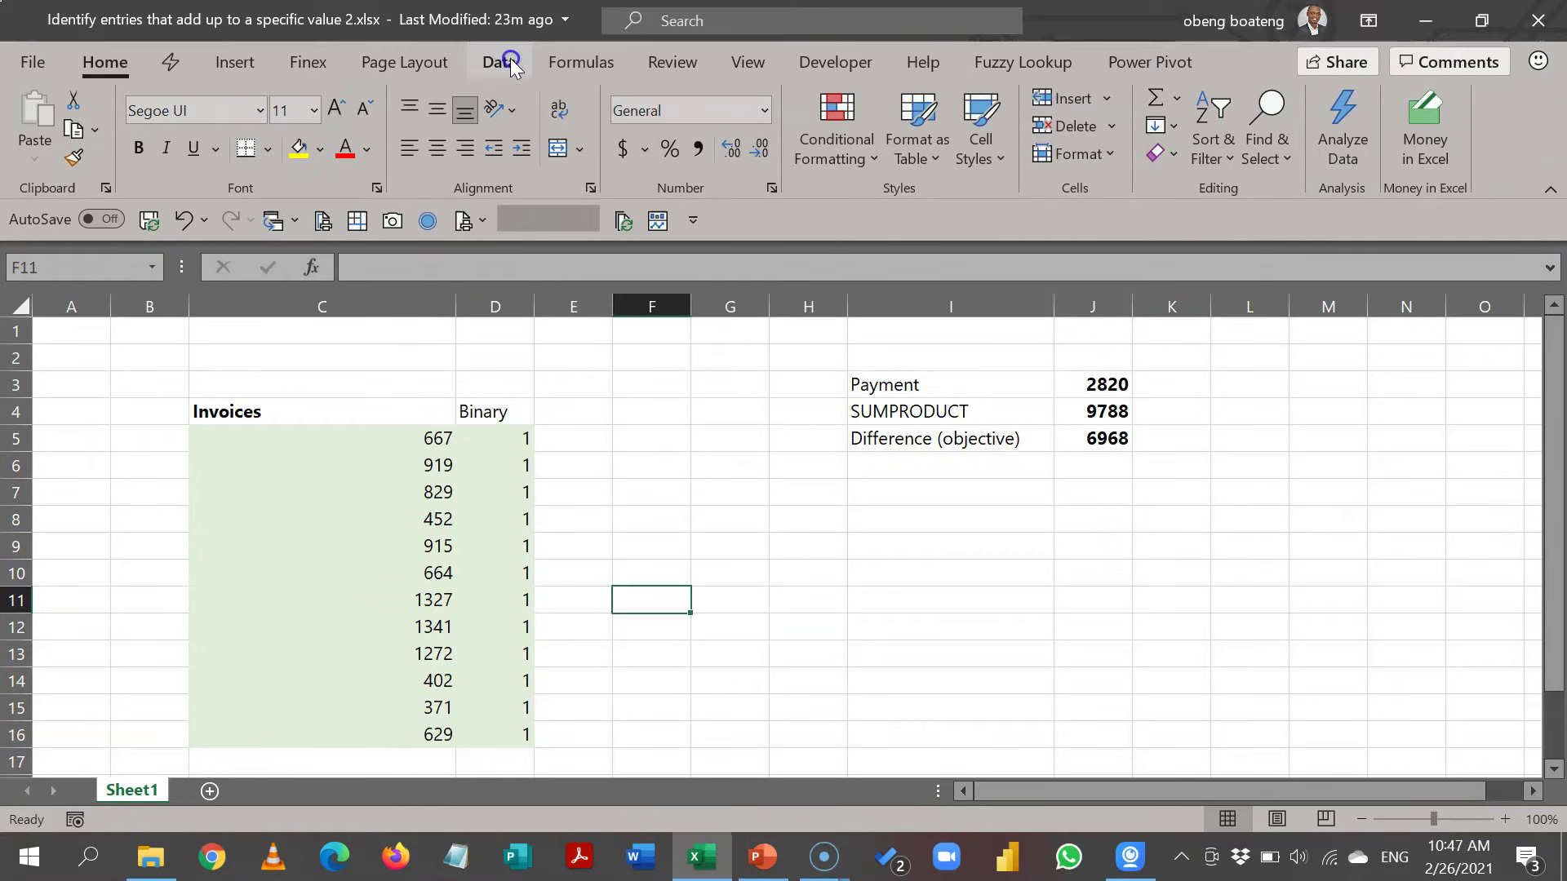
pyautogui.click(1299, 131)
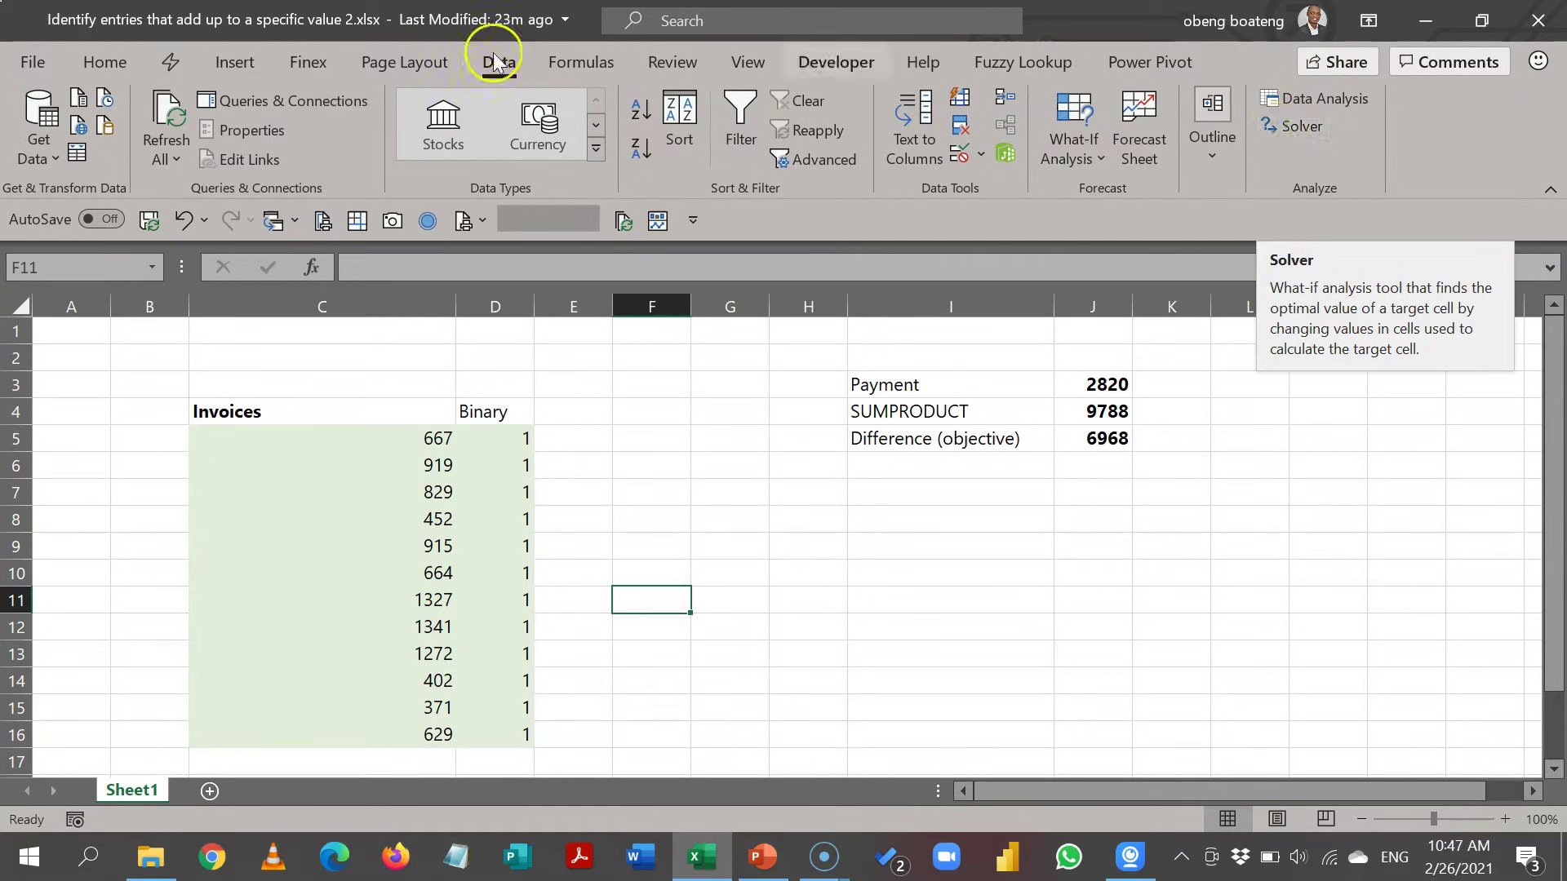
pyautogui.click(43, 65)
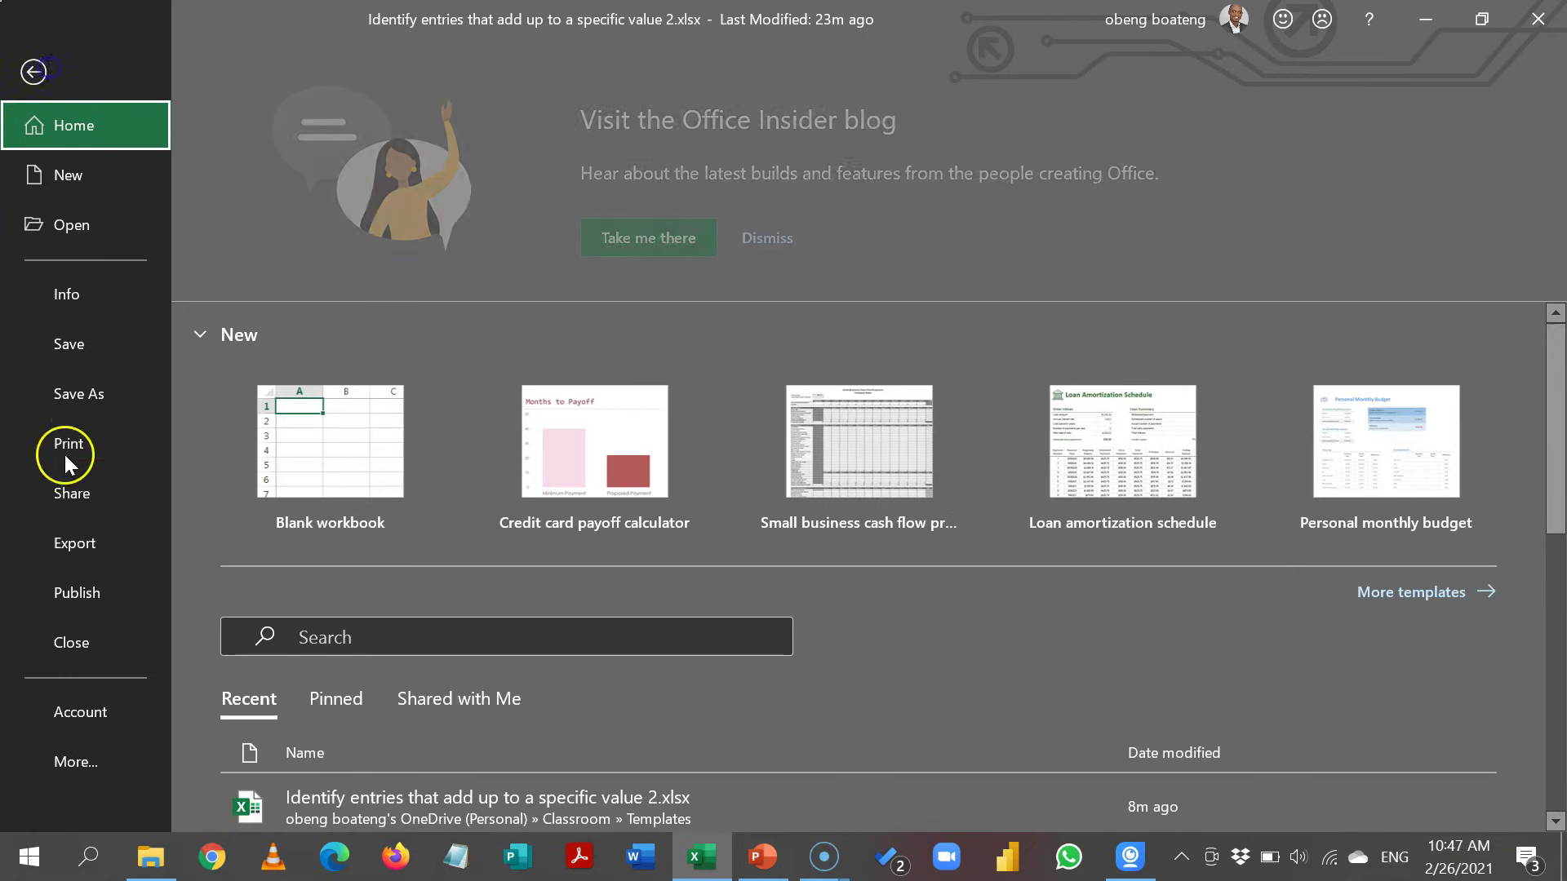
pyautogui.click(76, 759)
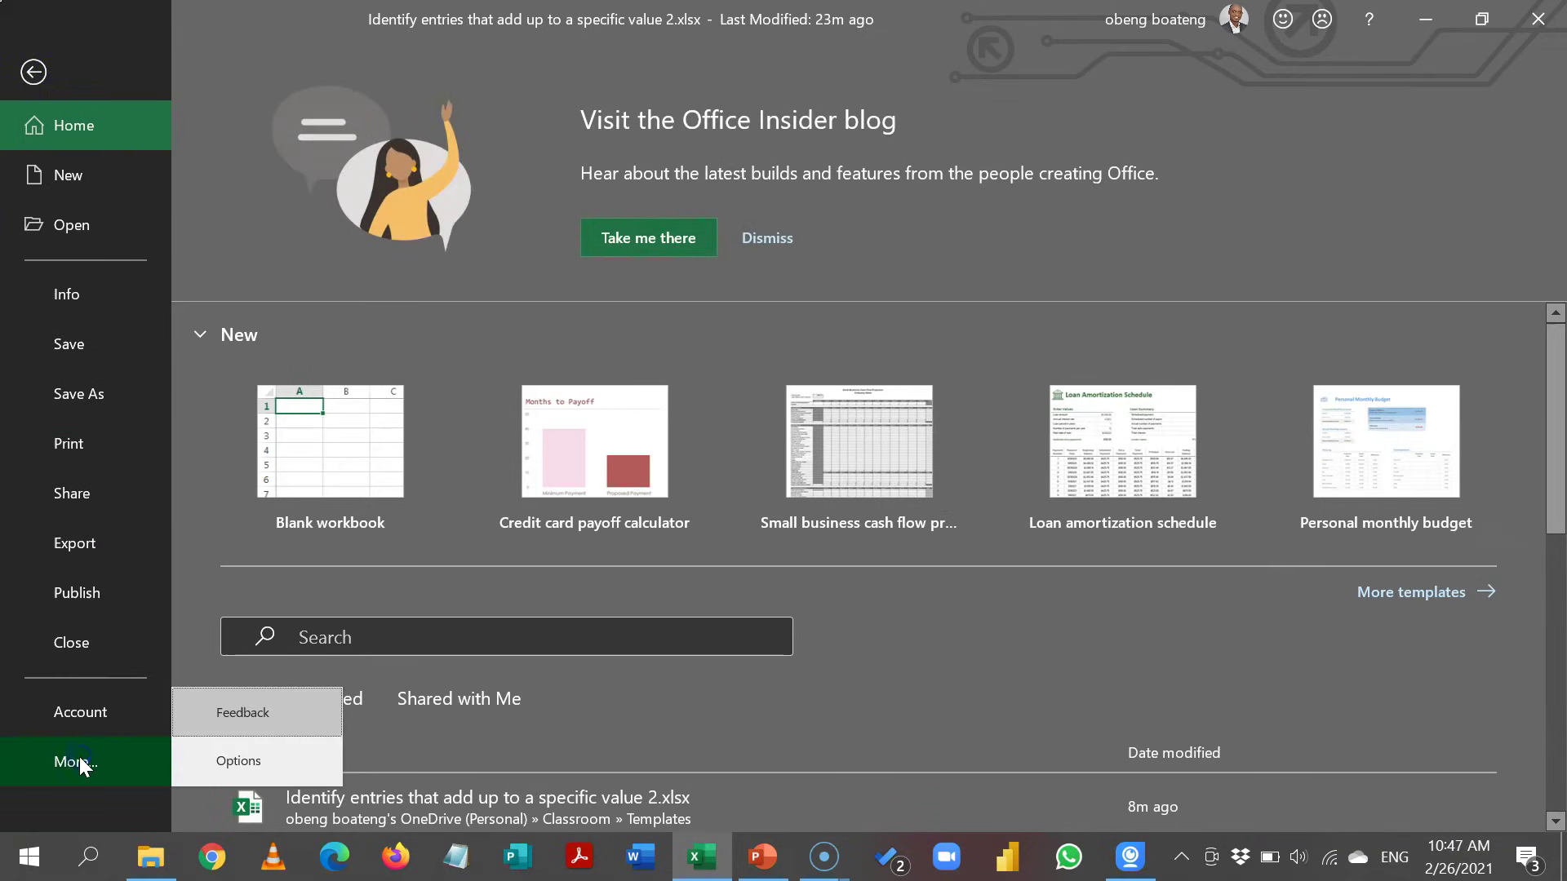
pyautogui.click(192, 767)
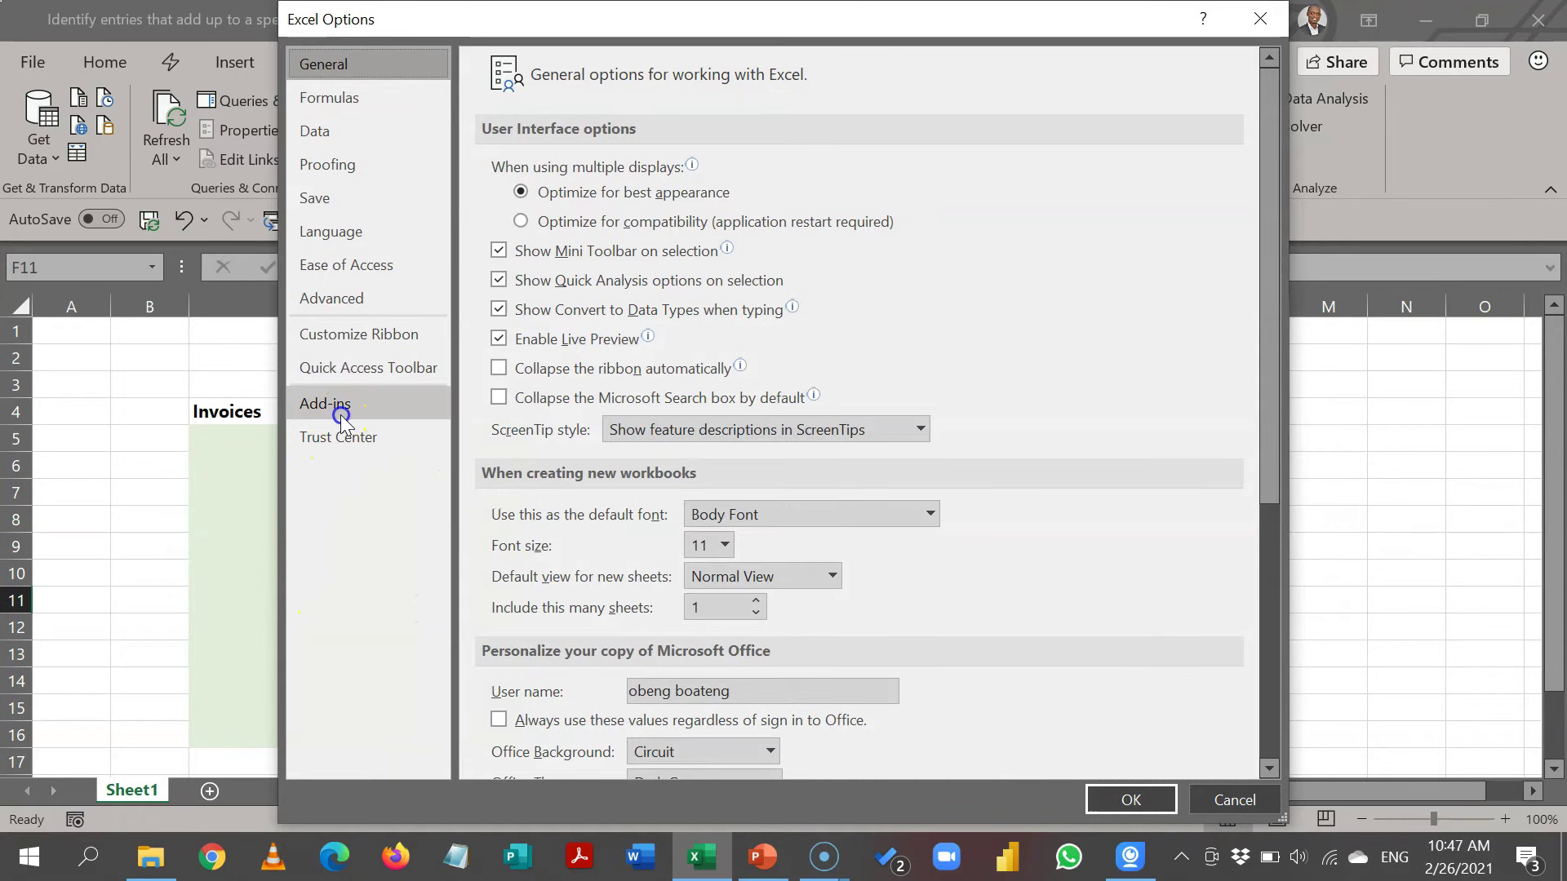
pyautogui.click(335, 404)
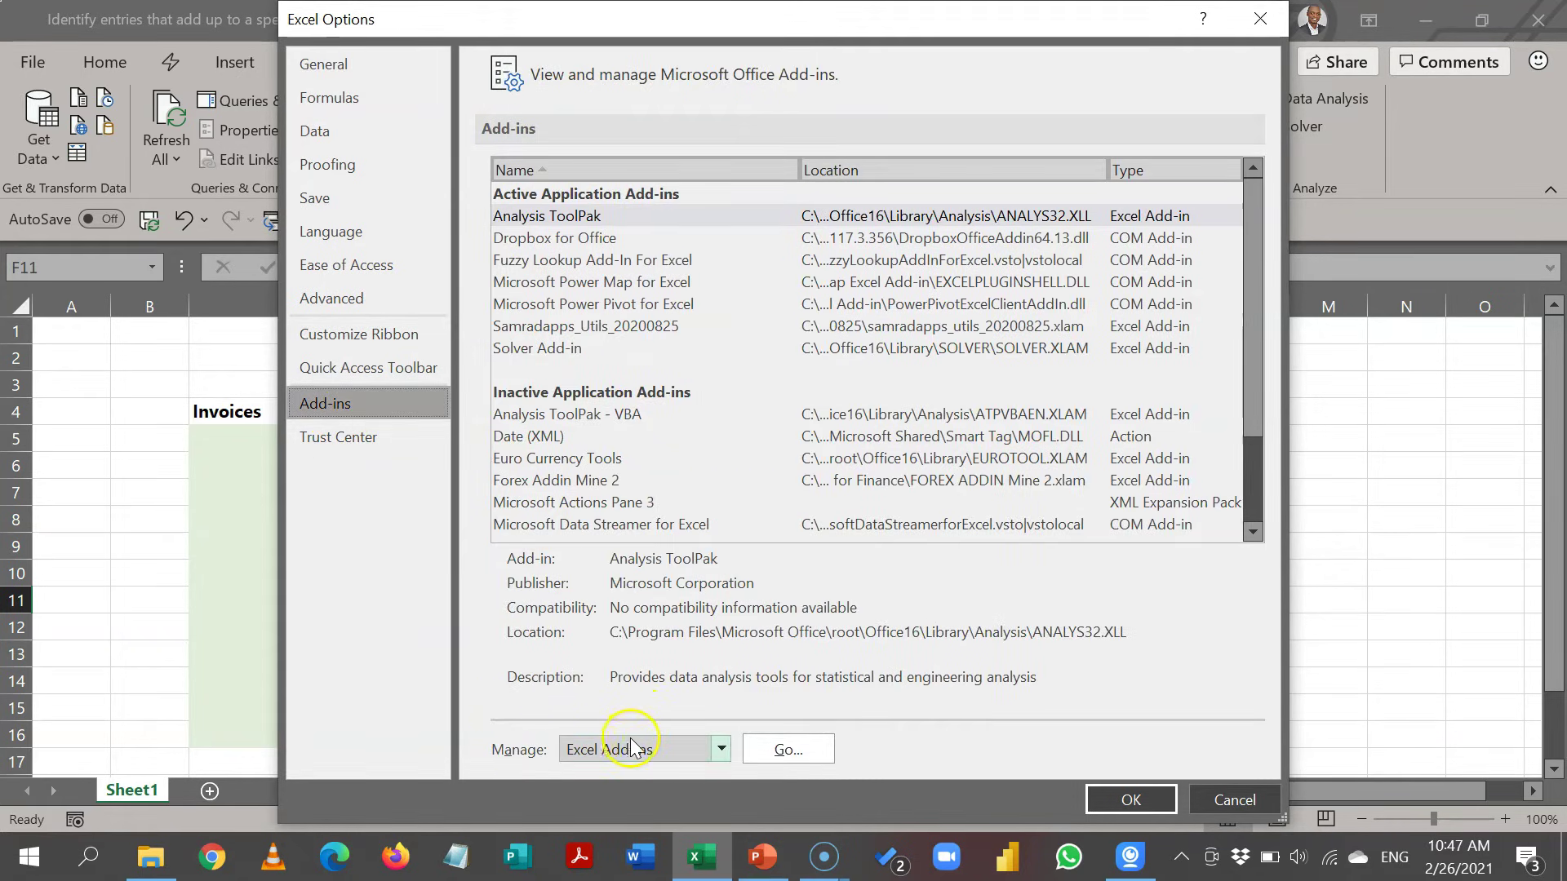
pyautogui.click(783, 747)
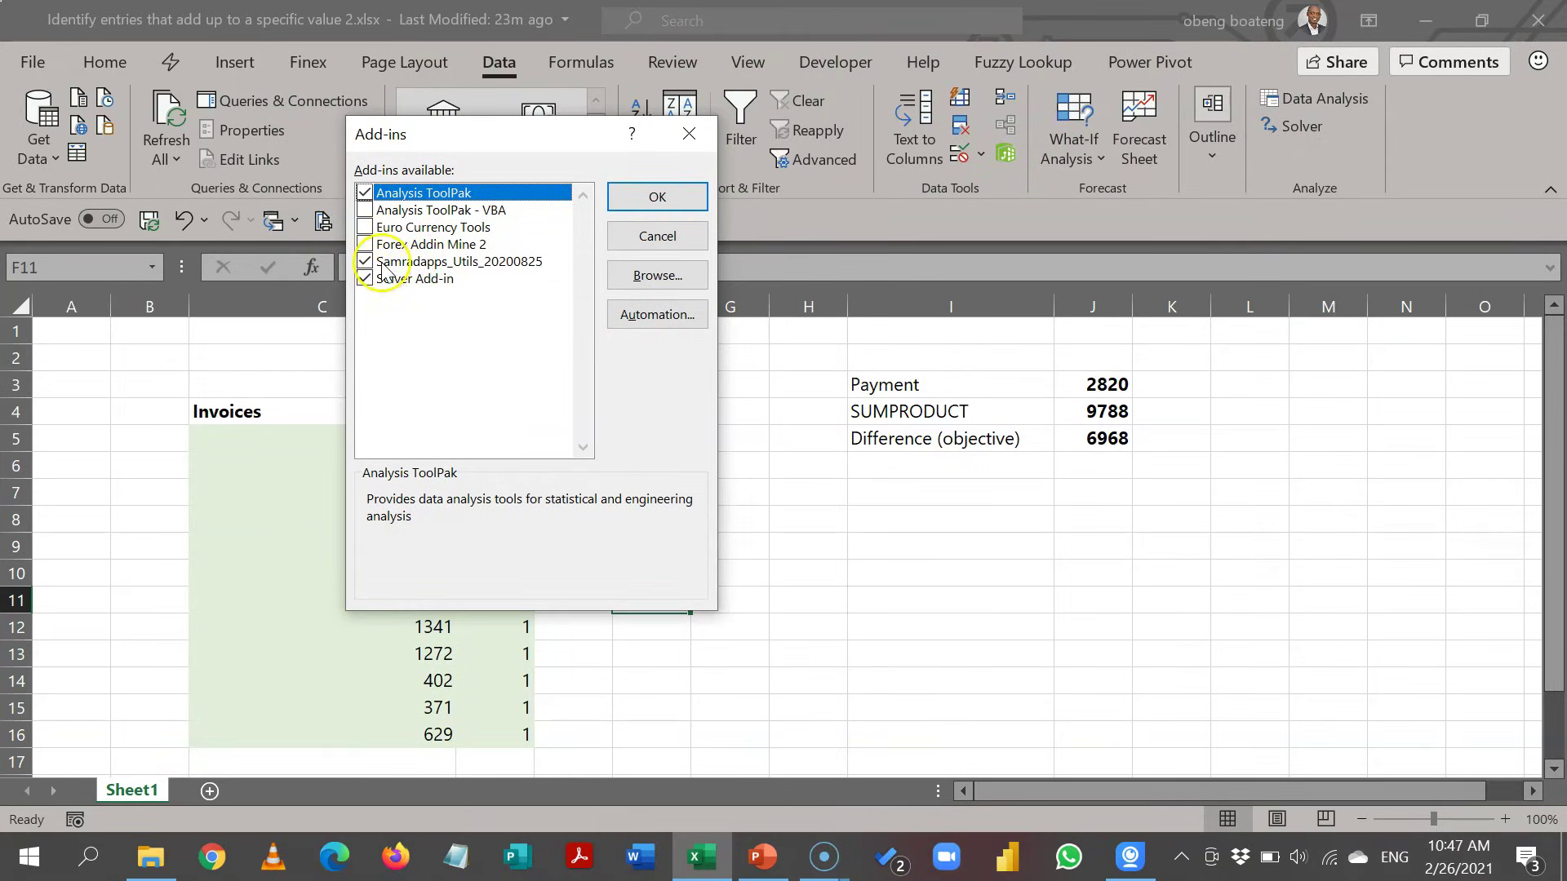
pyautogui.click(688, 134)
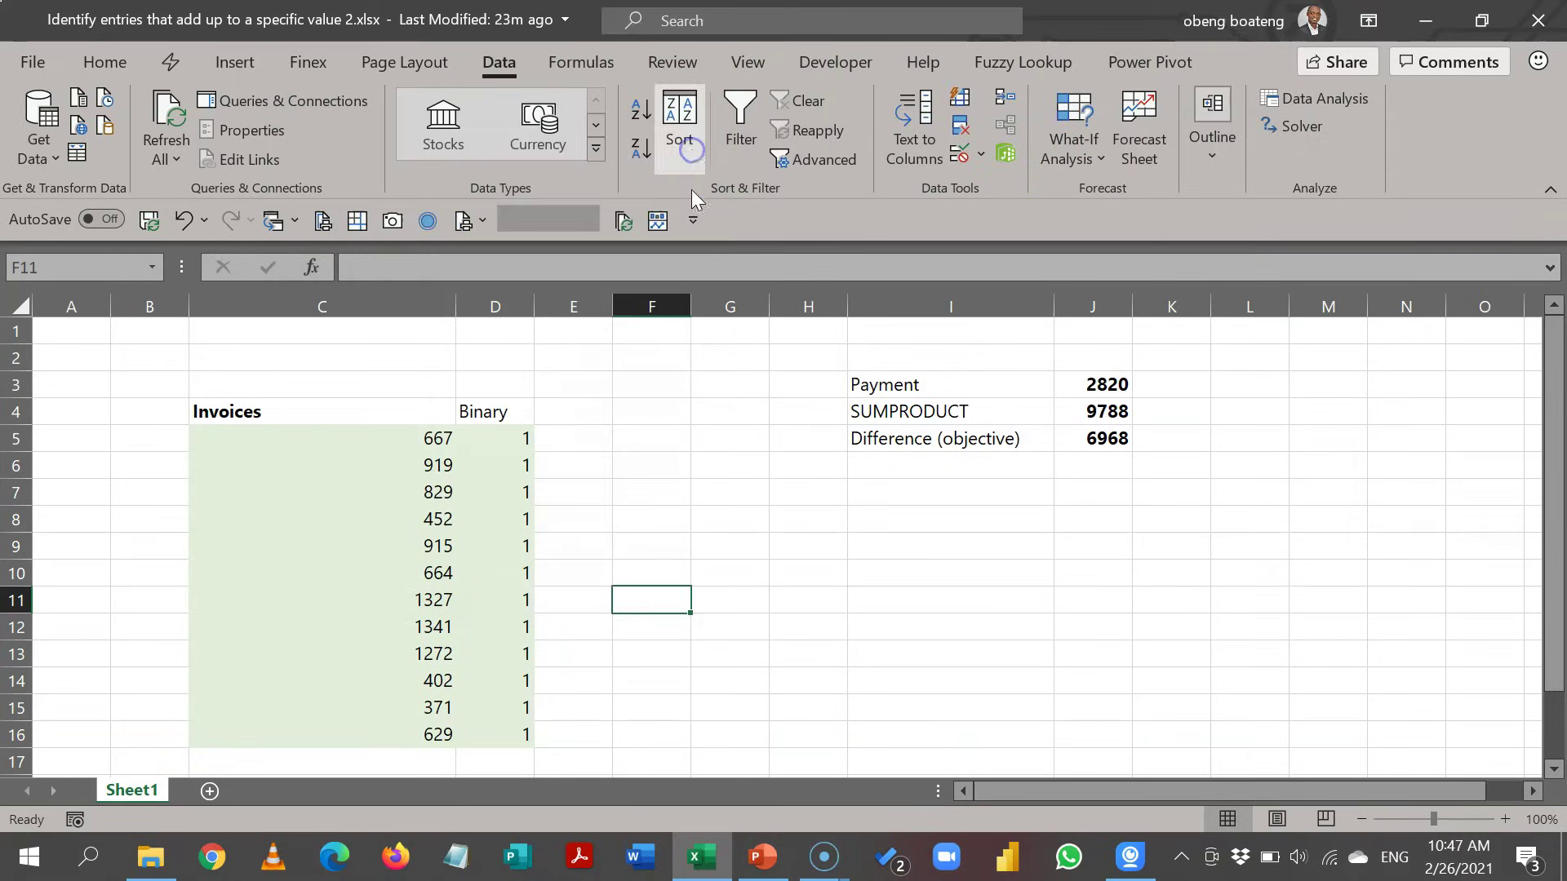
# - Reopen the list of available add-ins directly from the worksheet to inspect the Solver Add-in entry, then close it
pyautogui.click(686, 403)
pyautogui.hotkey('alt', 't')
pyautogui.press('i')
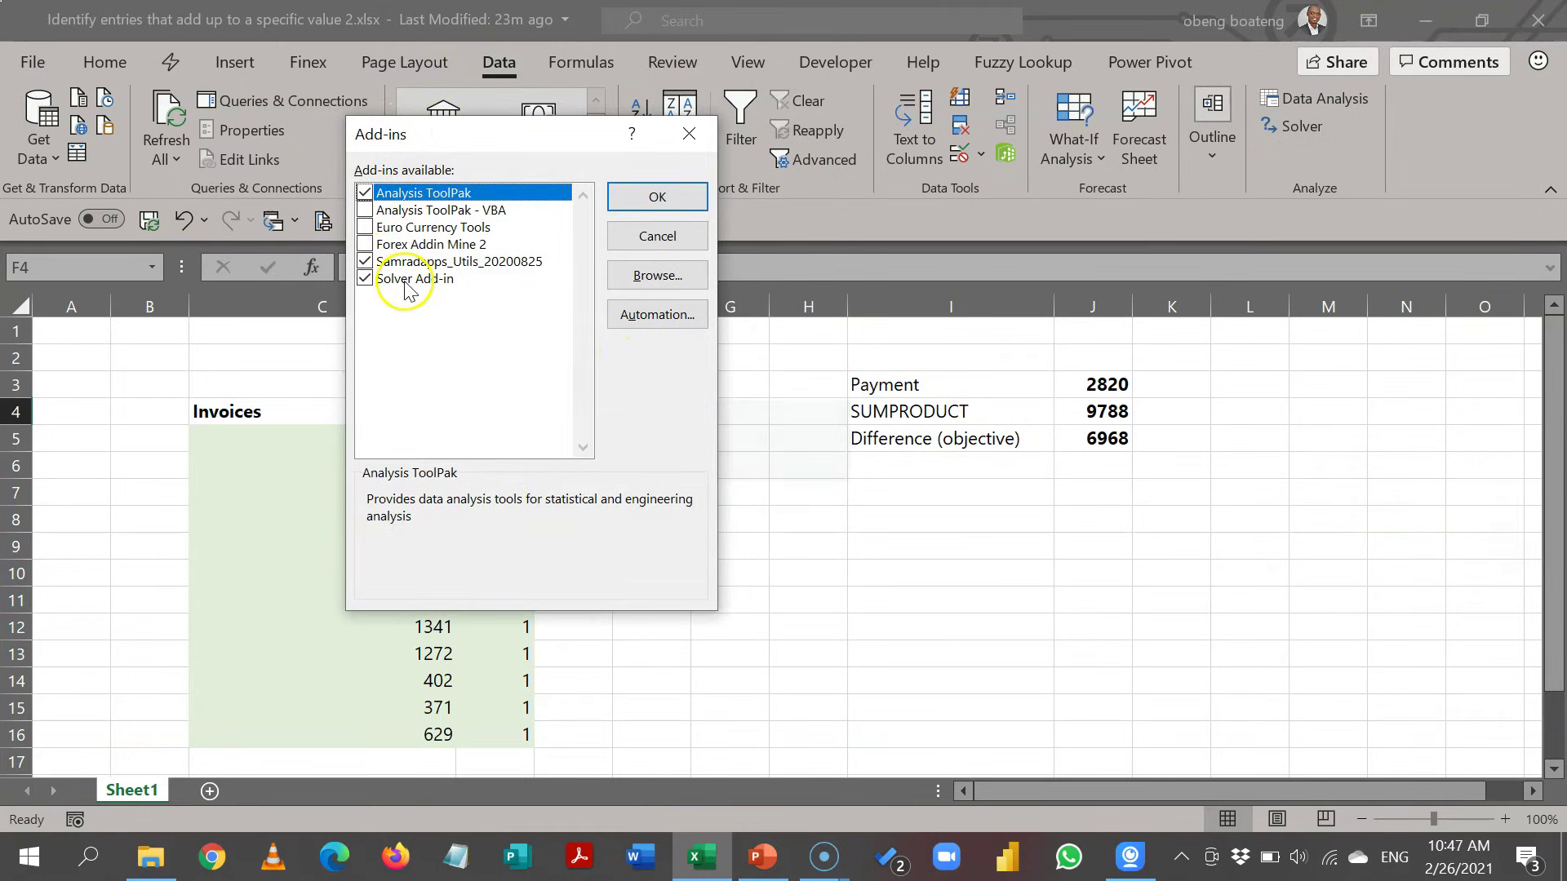
pyautogui.click(689, 134)
# - Open Solver and set cell J5 as the objective with a target value of 0
pyautogui.click(899, 413)
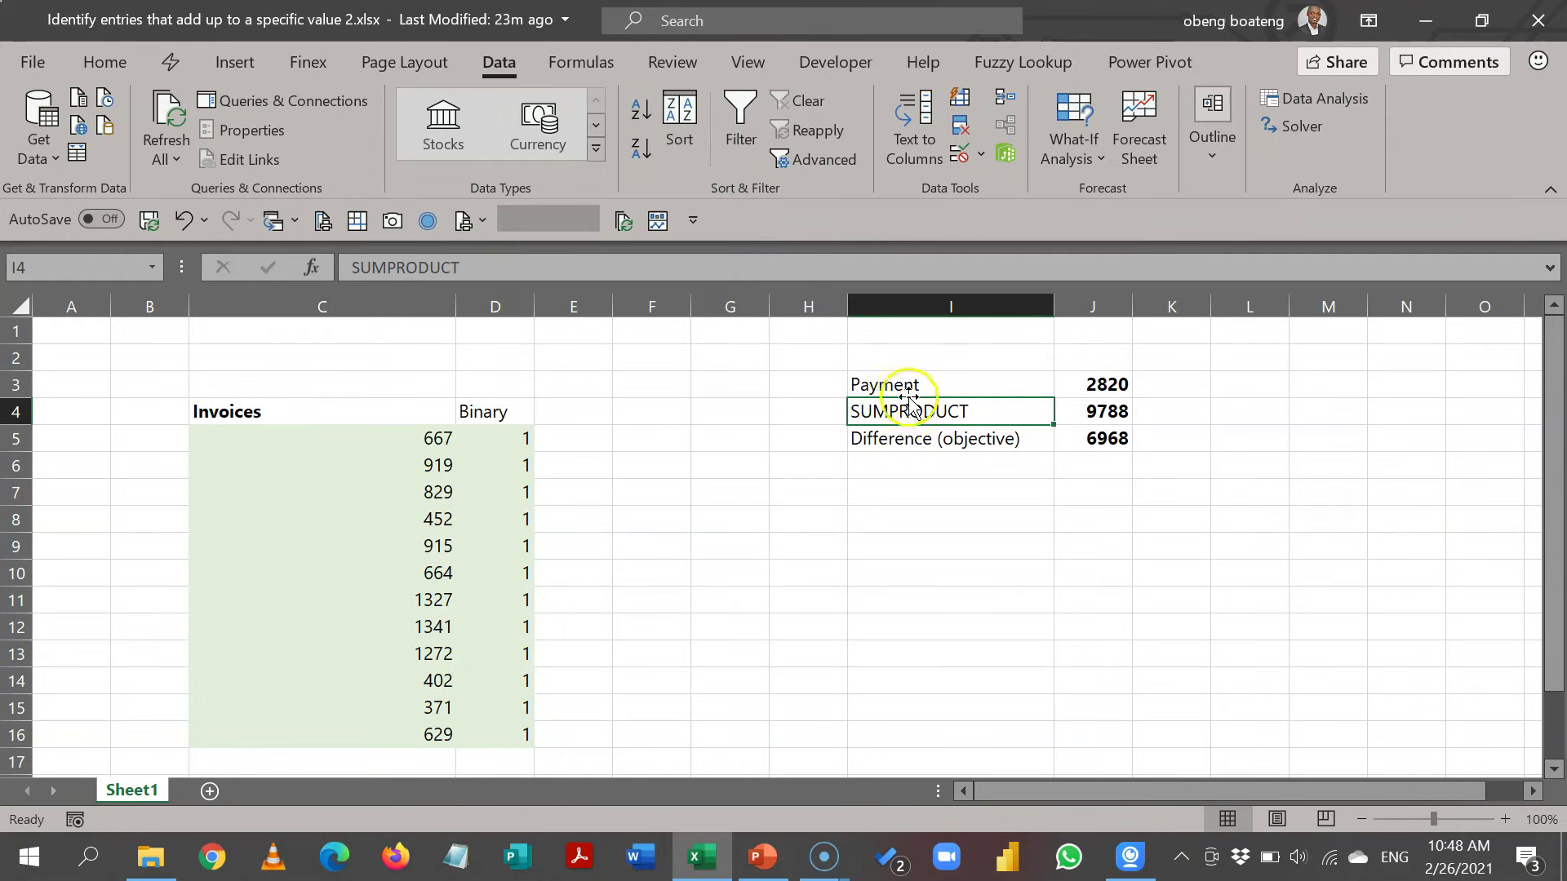
pyautogui.click(807, 370)
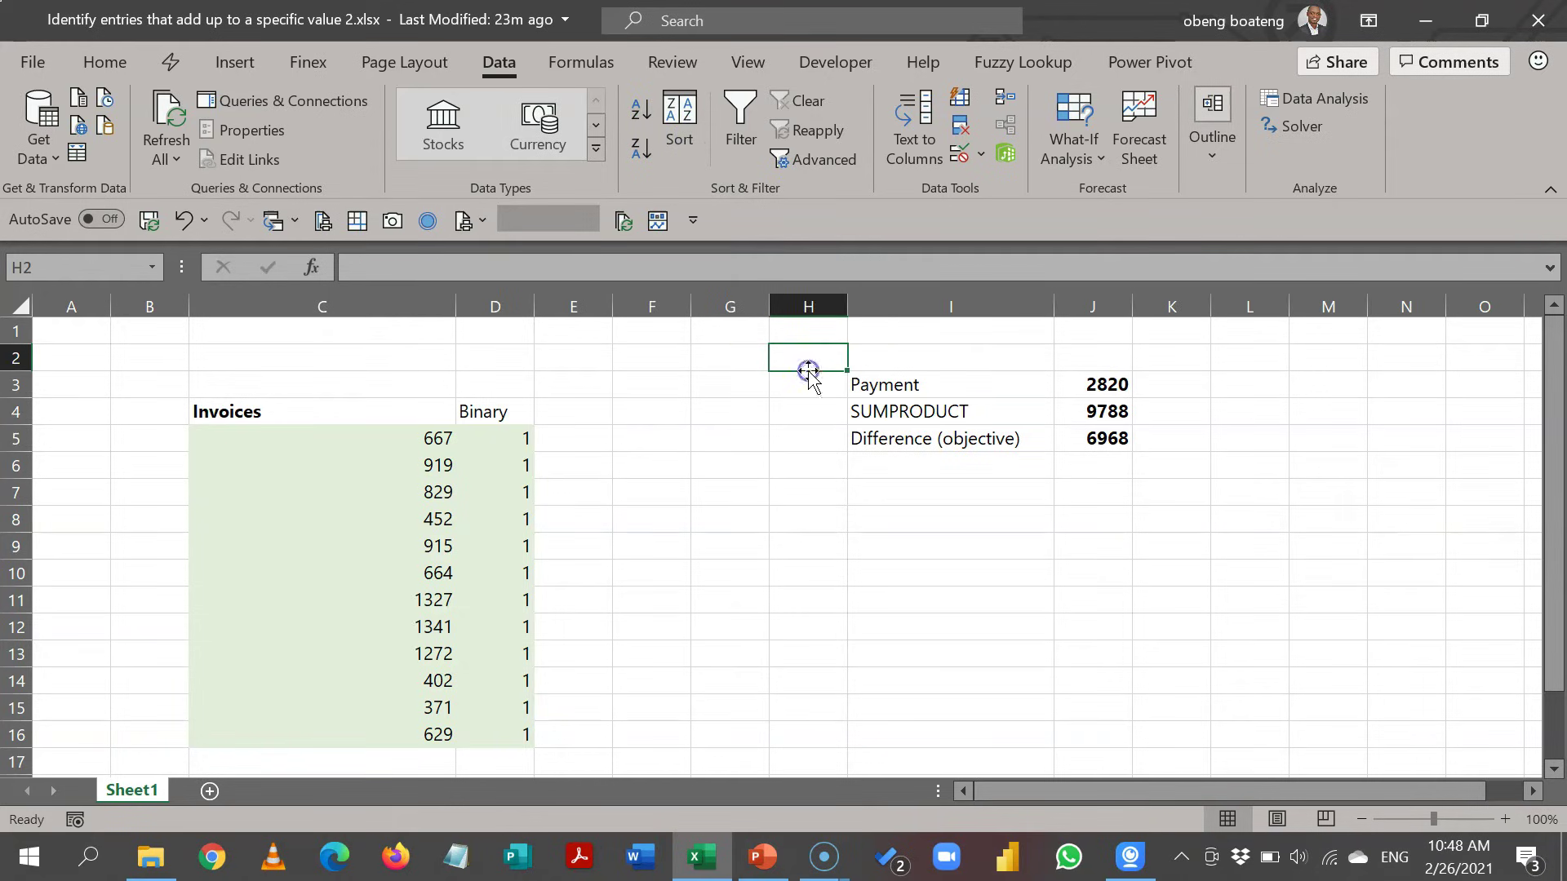
pyautogui.click(1304, 125)
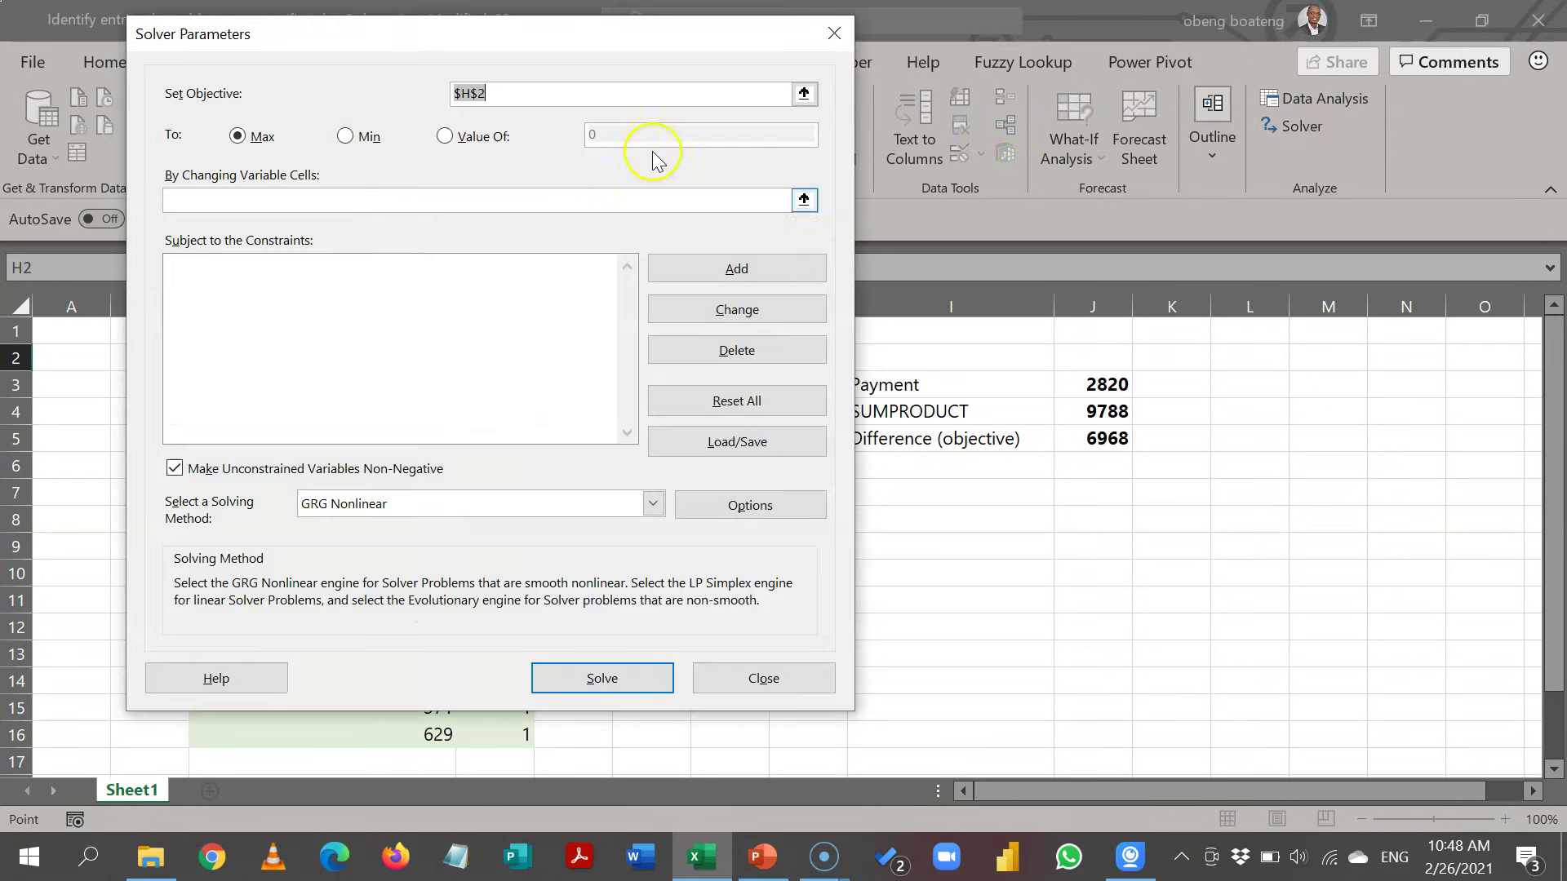
pyautogui.moveTo(606, 50); pyautogui.dragTo(578, 111)
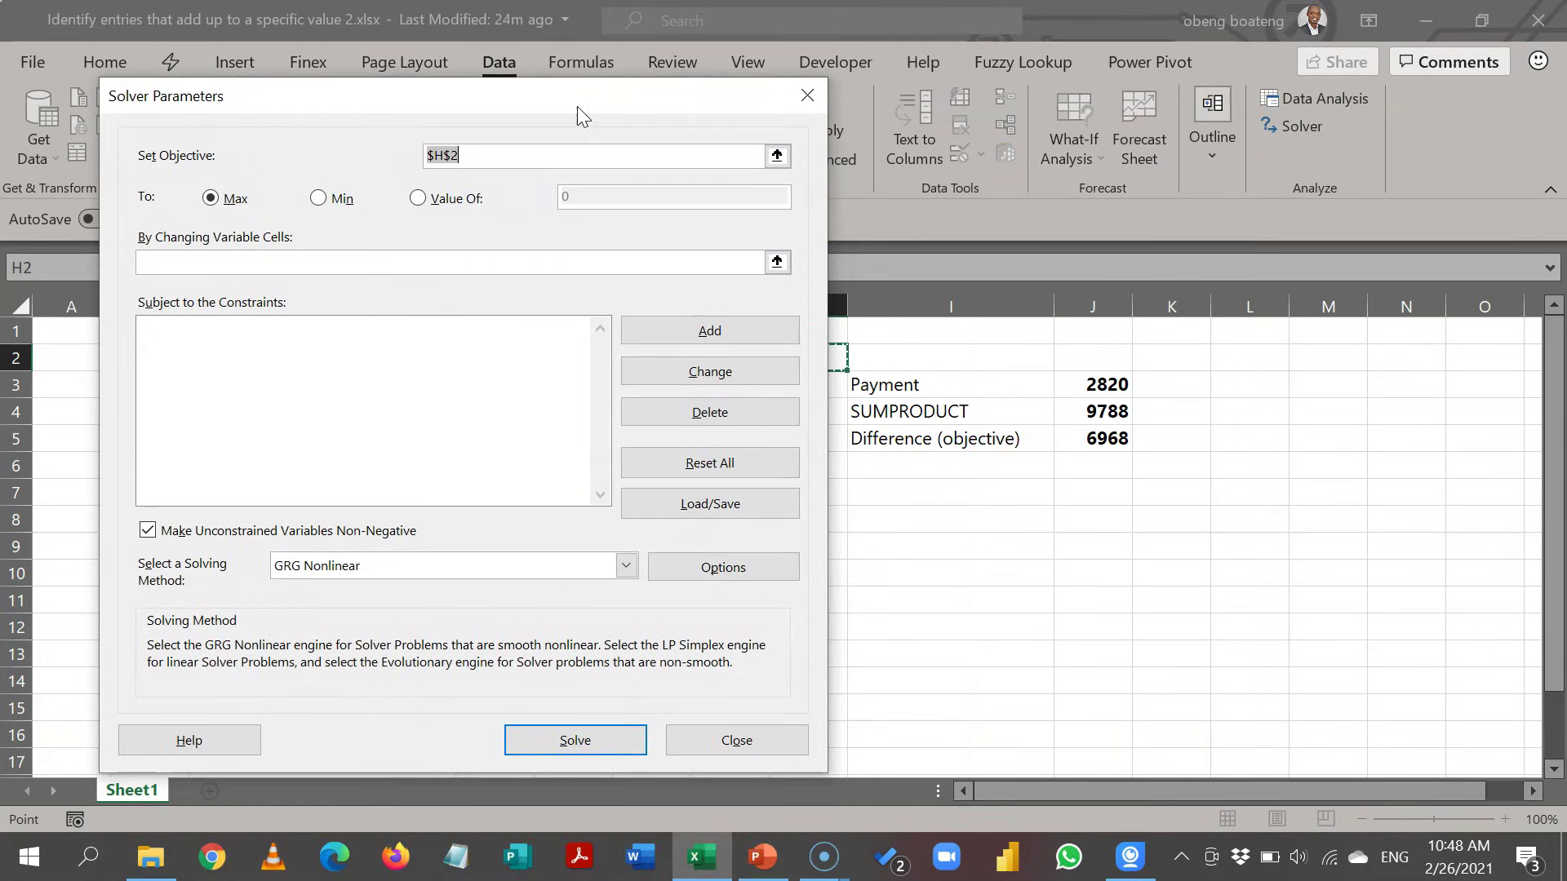
pyautogui.click(780, 155)
pyautogui.click(1097, 439)
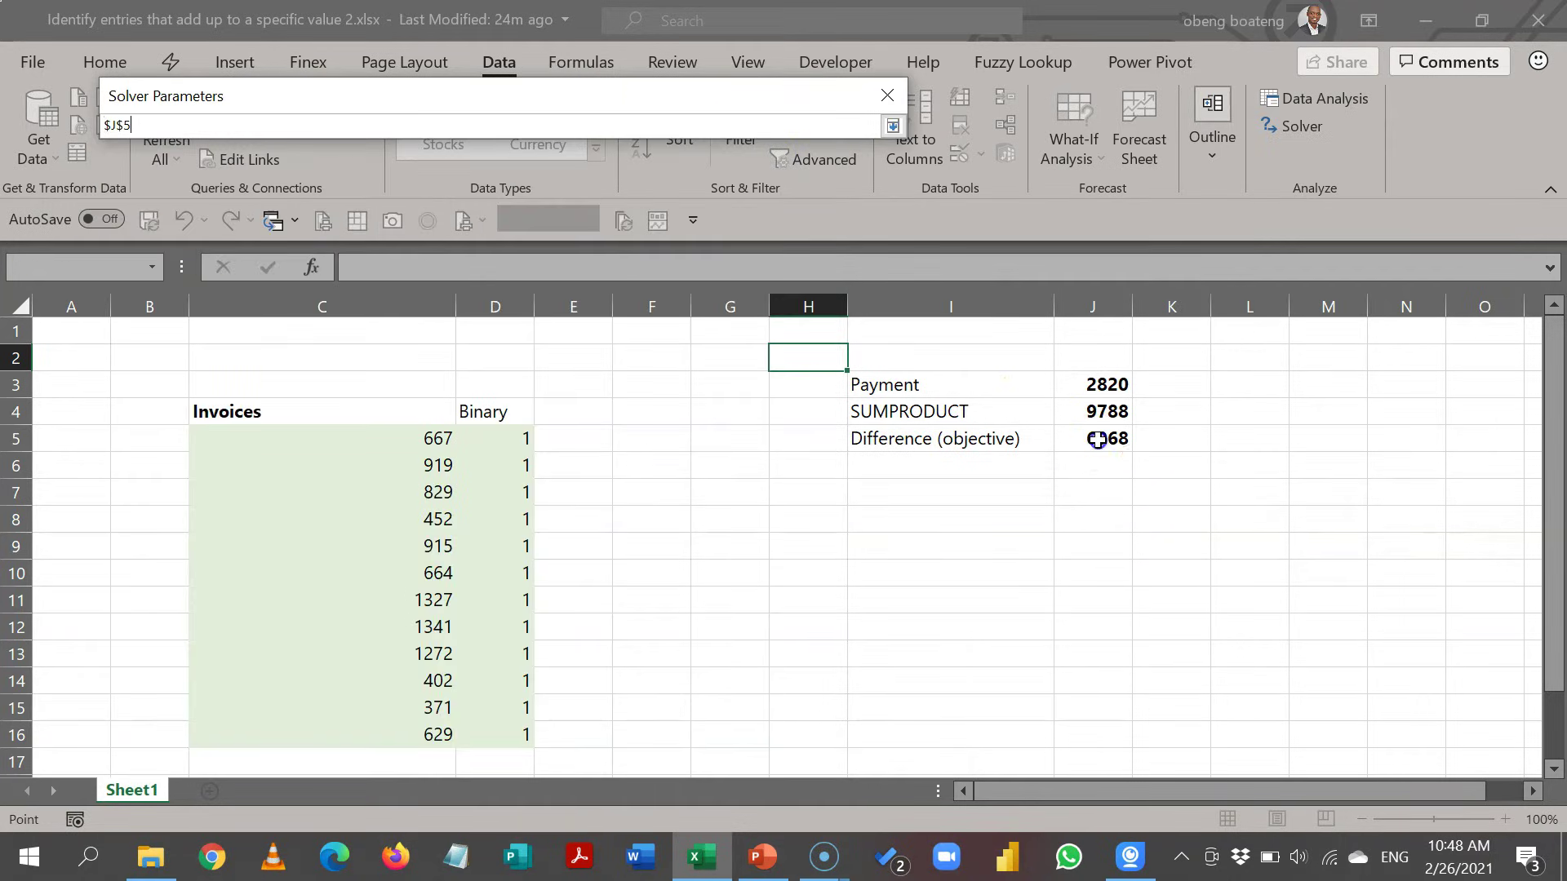
pyautogui.click(892, 126)
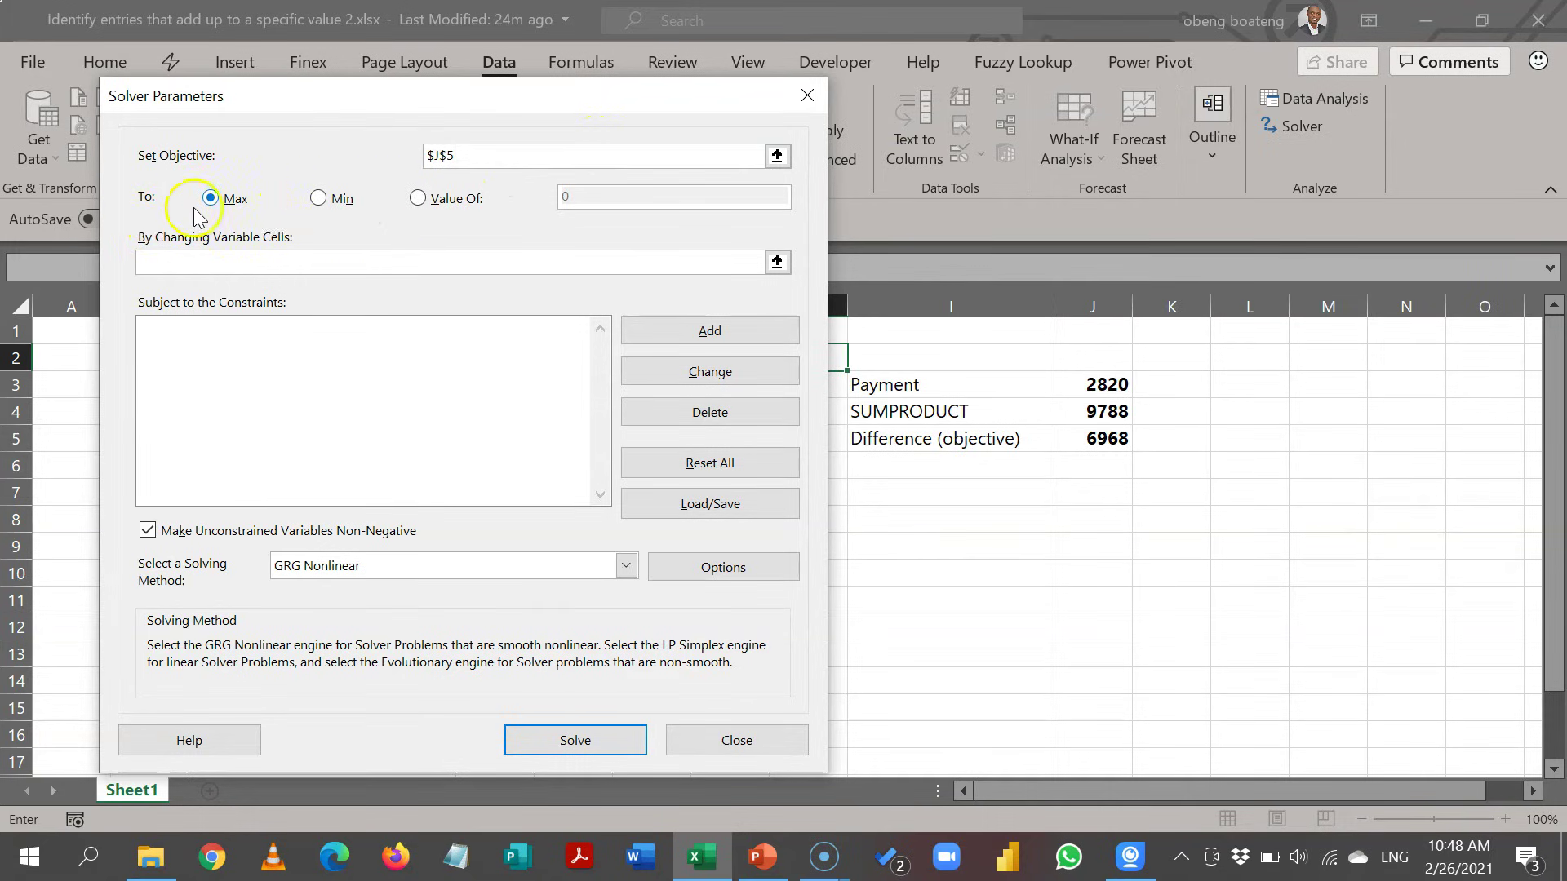
pyautogui.click(419, 201)
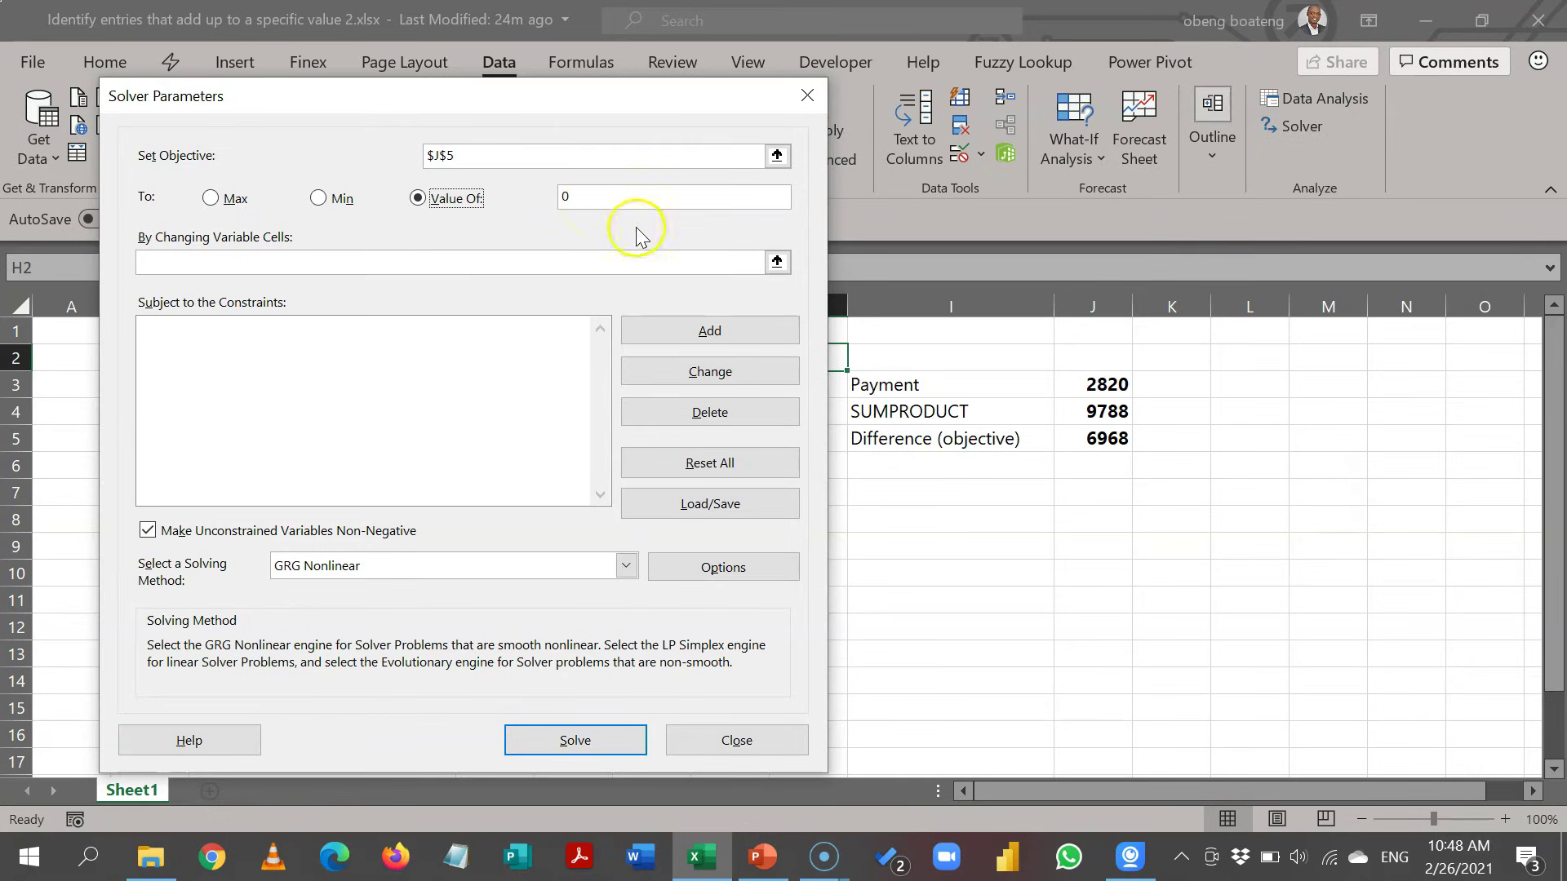
# - Set the Binary column cells D5:D16 as Solver's changing variable cells
pyautogui.click(777, 263)
pyautogui.moveTo(518, 438); pyautogui.dragTo(484, 732)
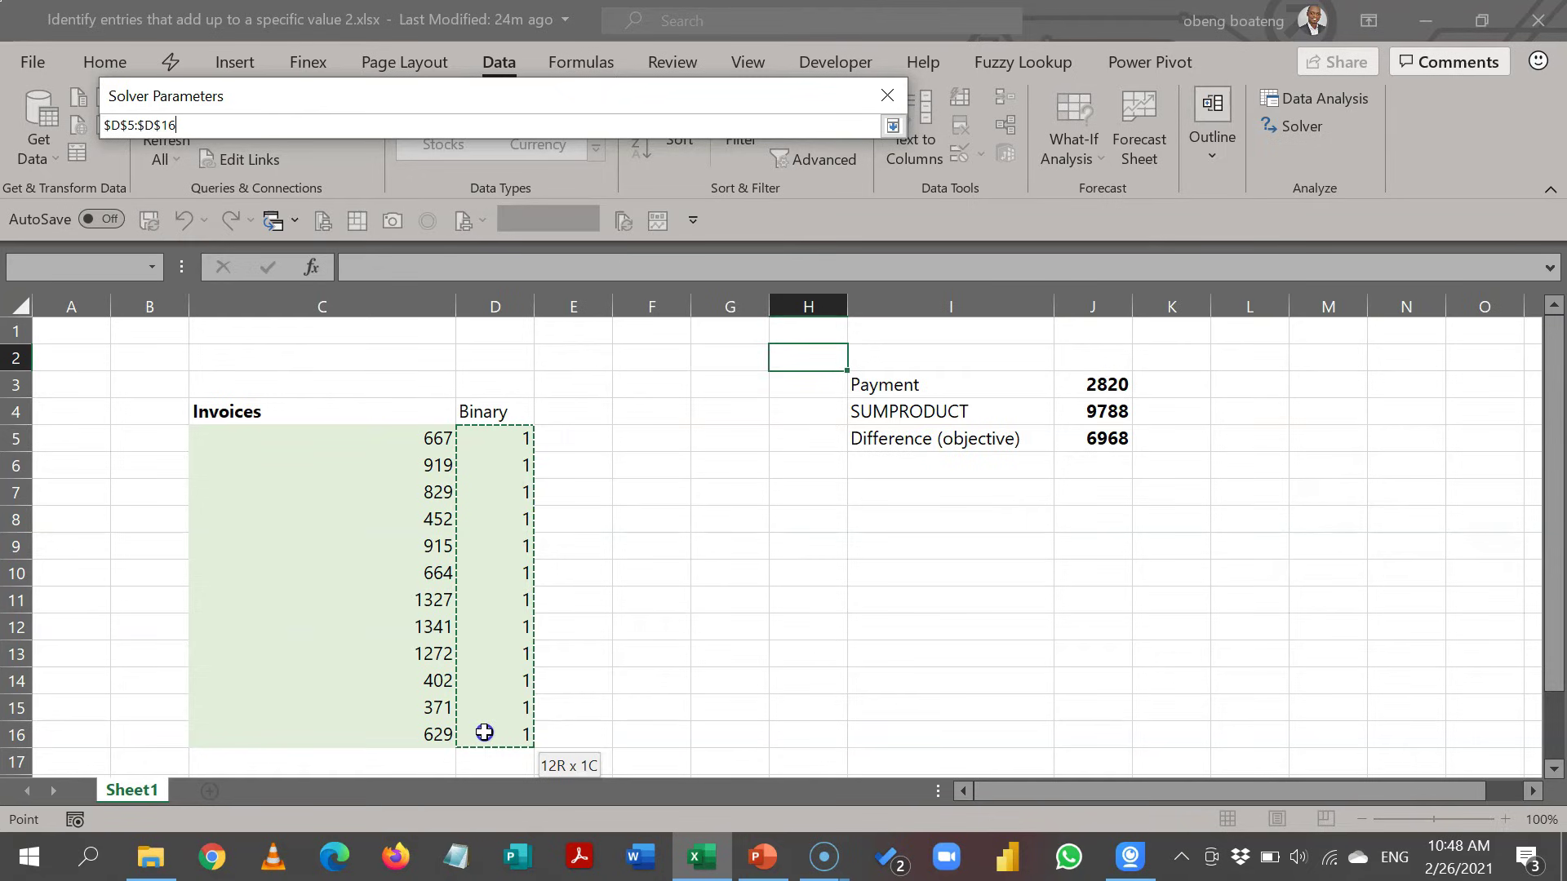
pyautogui.click(520, 447)
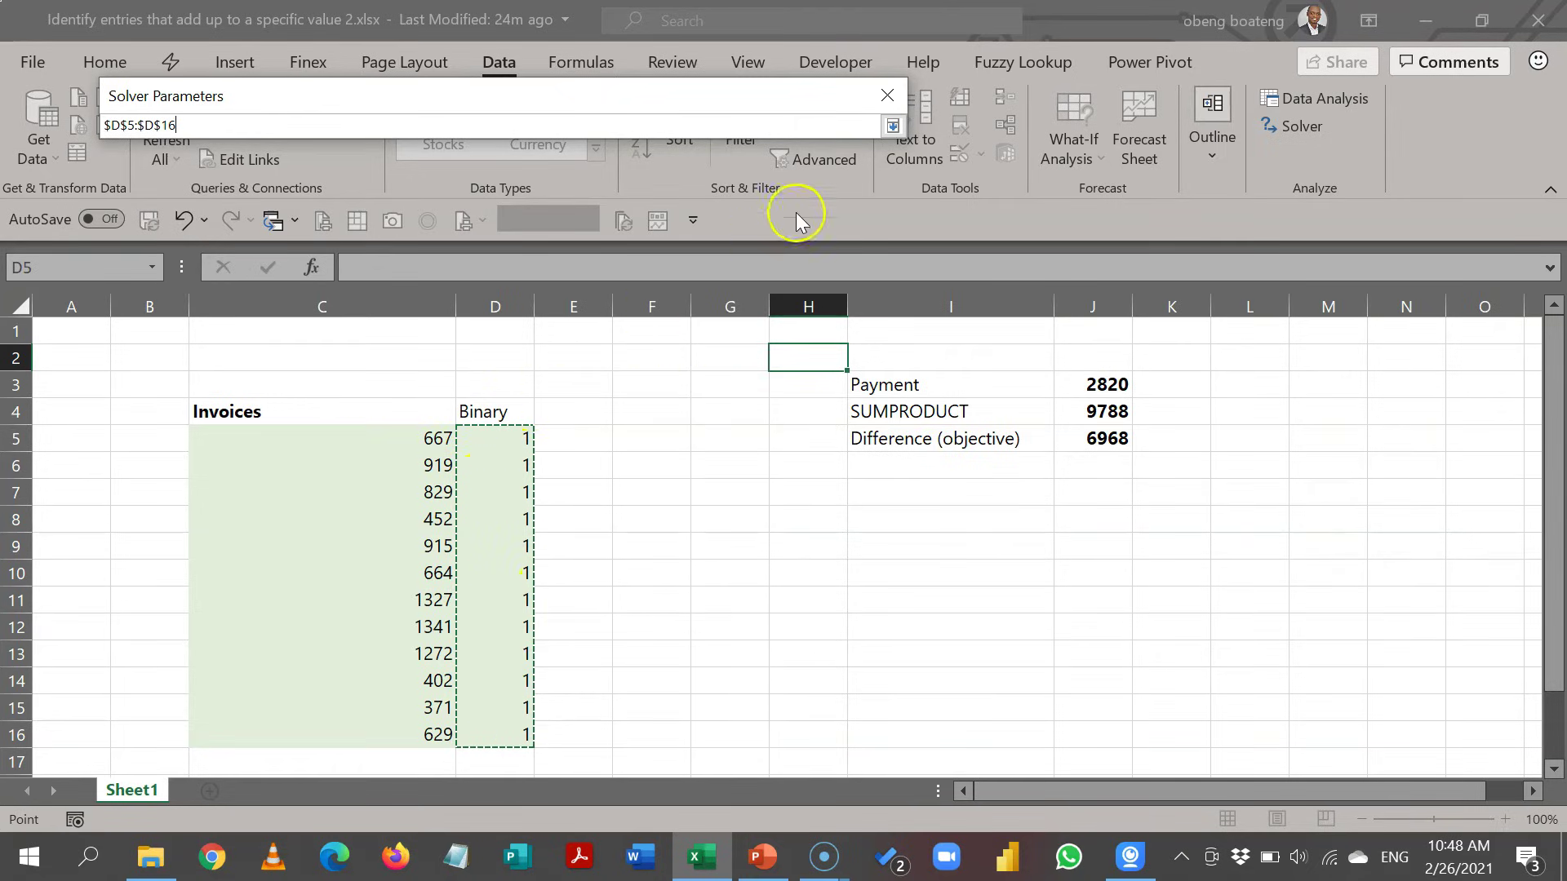
pyautogui.click(892, 126)
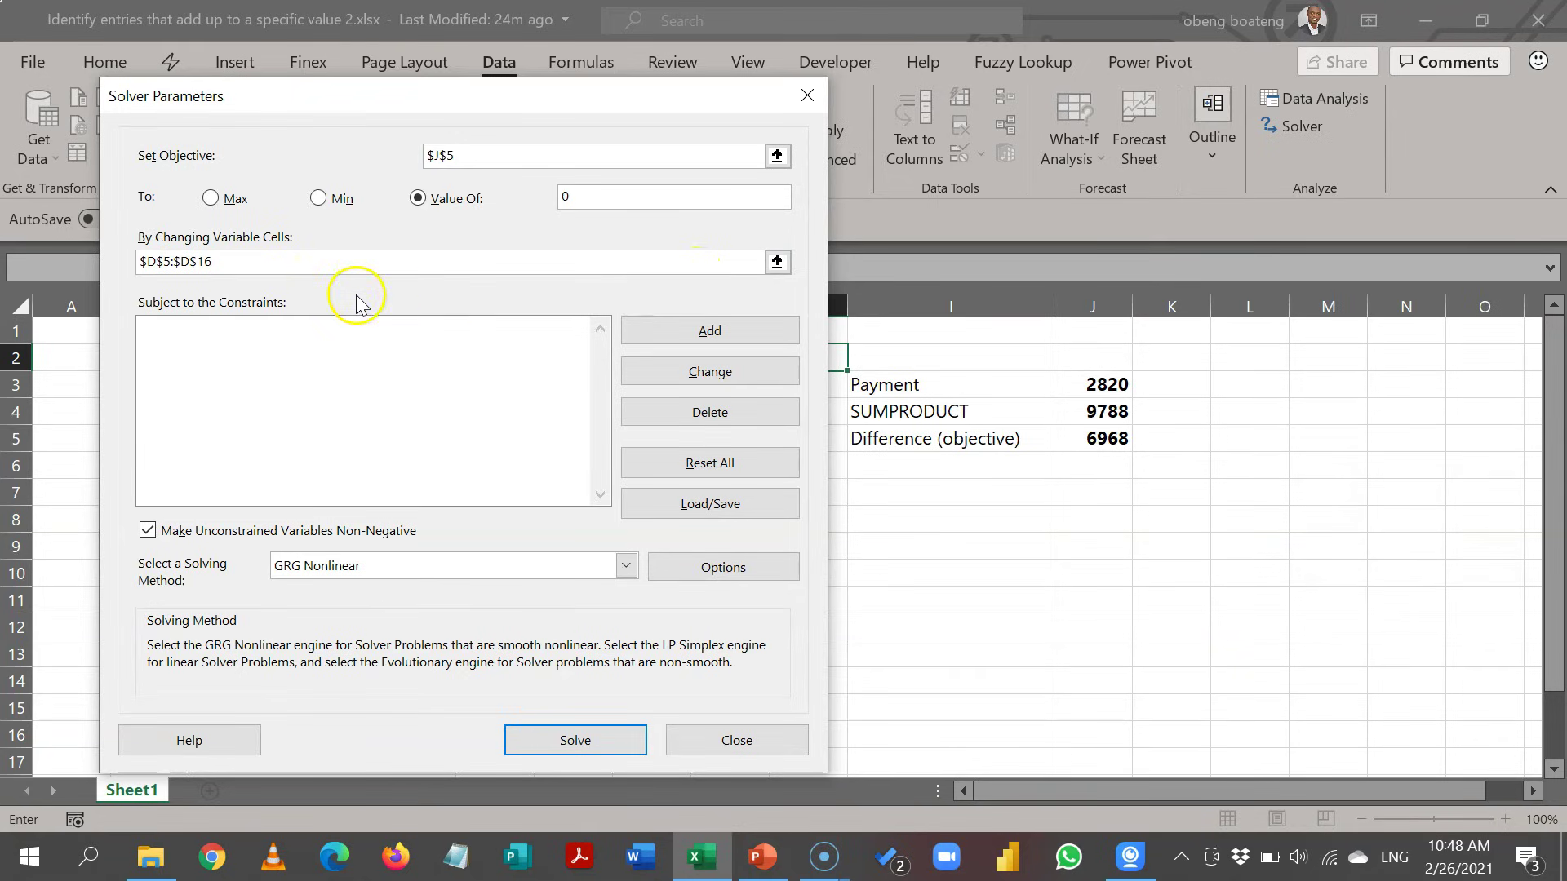
pyautogui.click(777, 261)
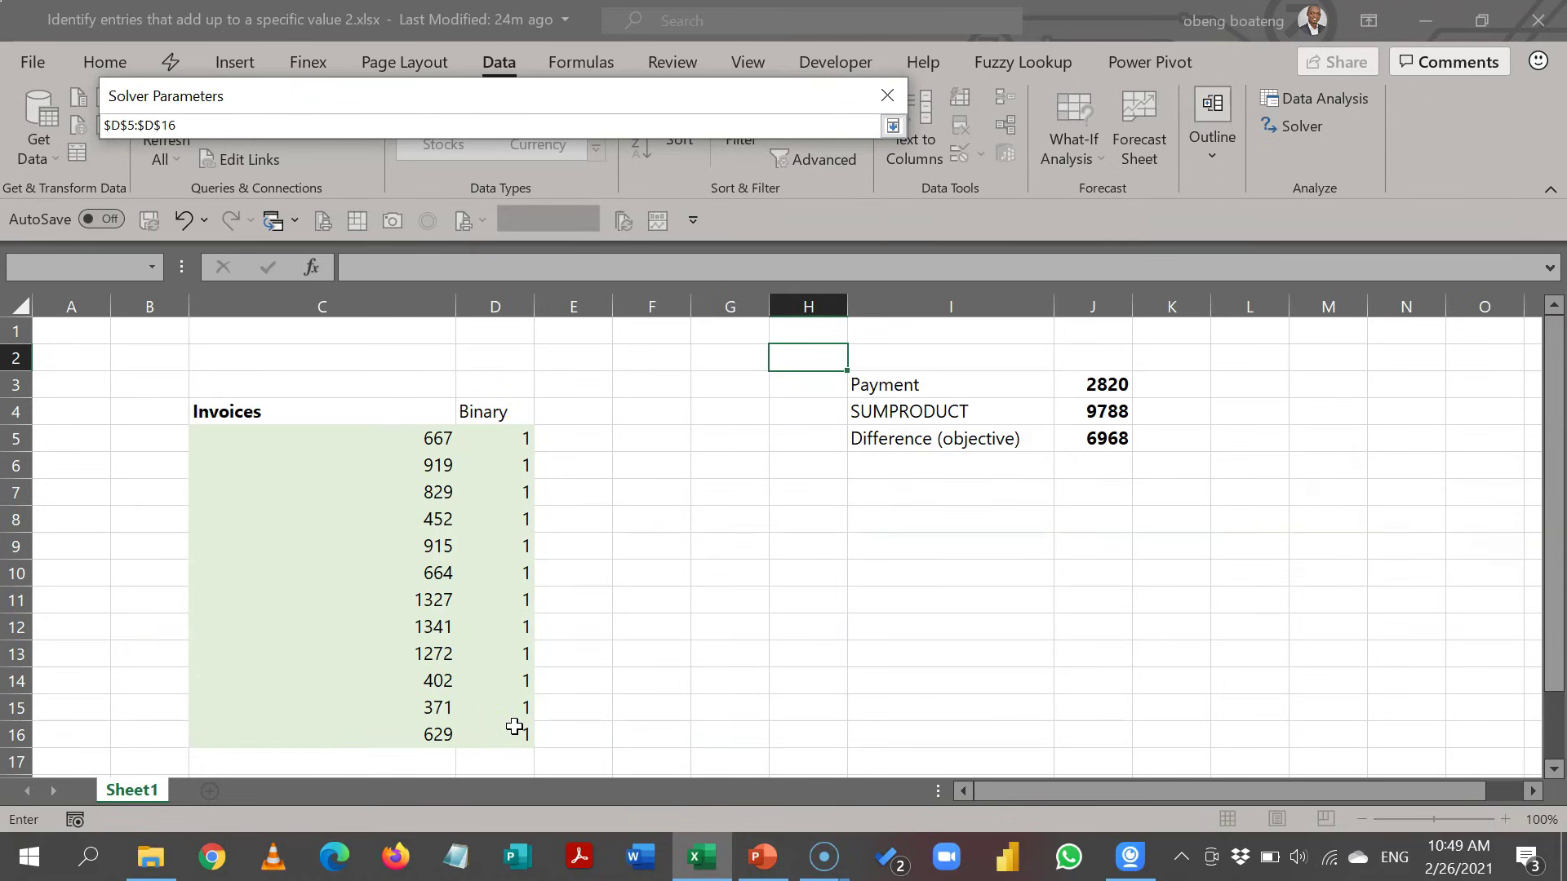
pyautogui.click(893, 125)
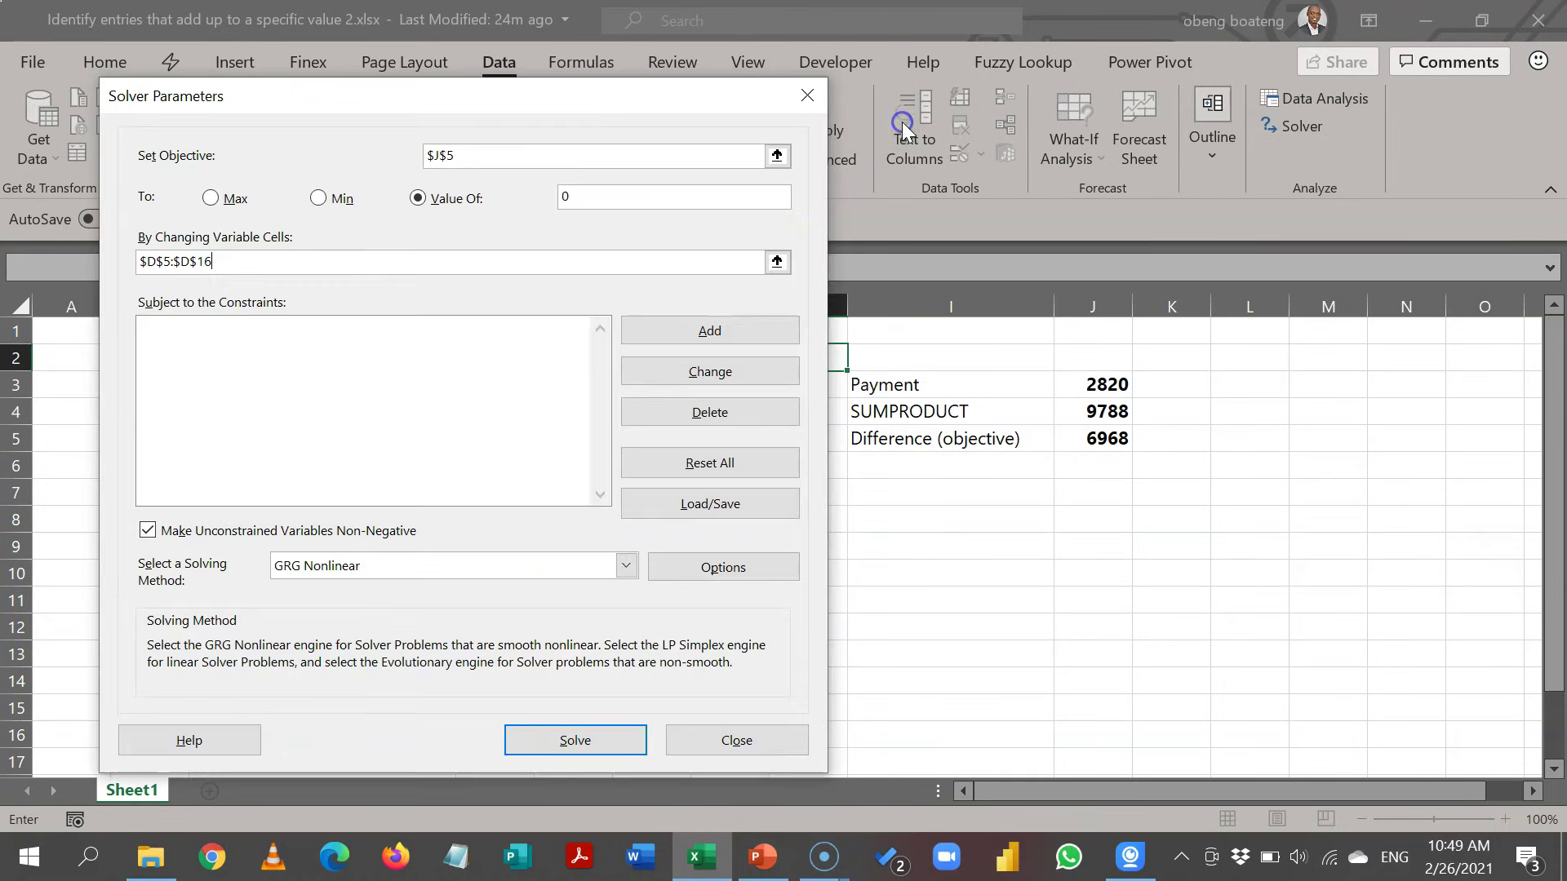
# - Add a Solver constraint that restricts D5:D16 to binary values
pyautogui.click(718, 329)
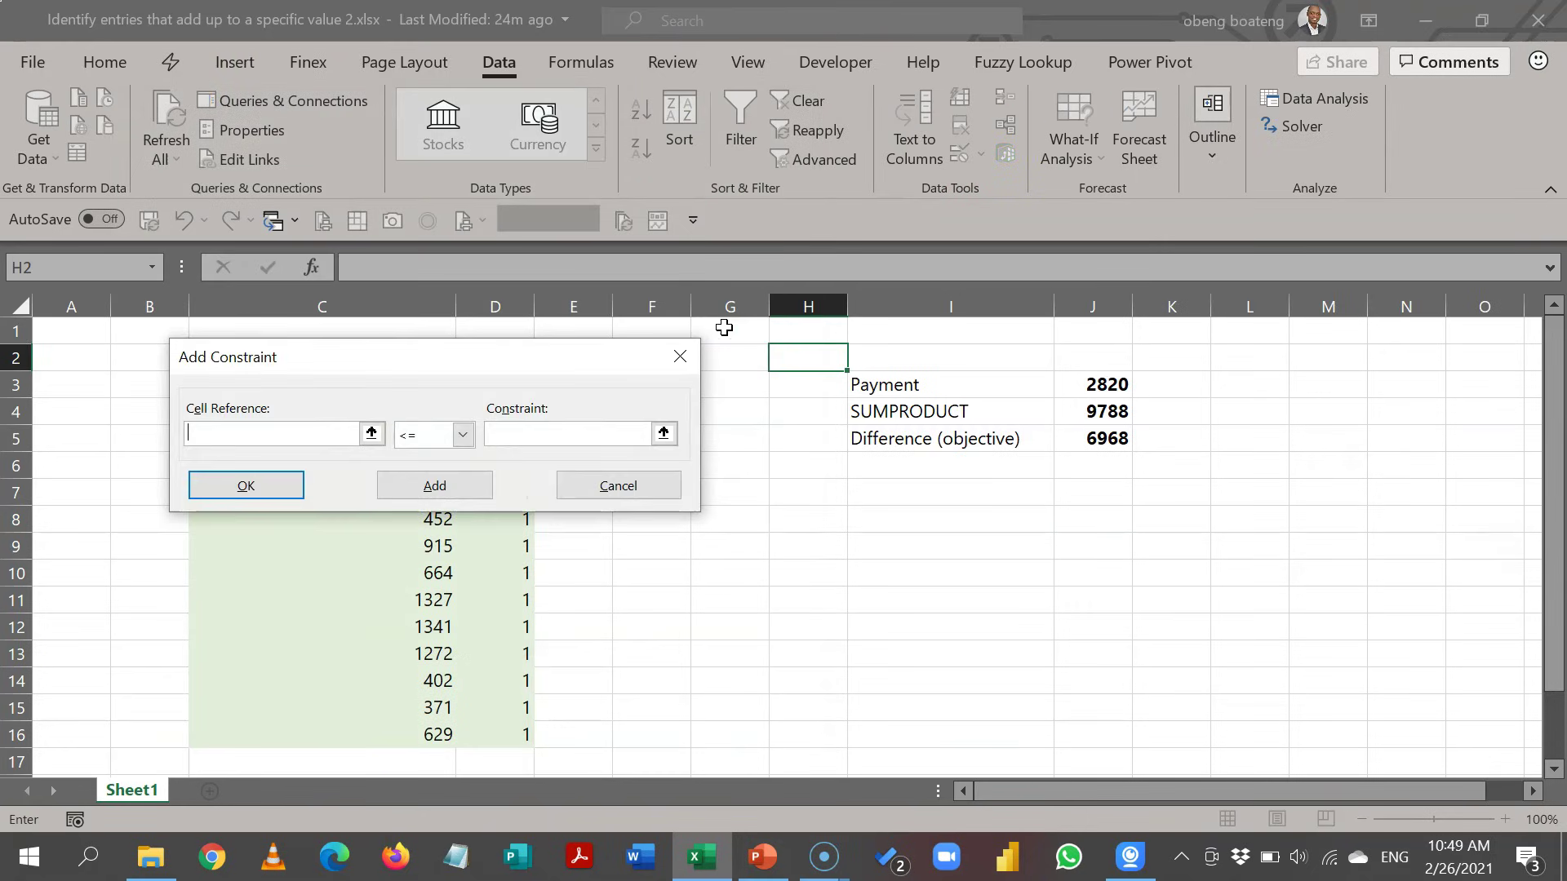
pyautogui.click(373, 434)
pyautogui.moveTo(495, 444); pyautogui.dragTo(491, 724)
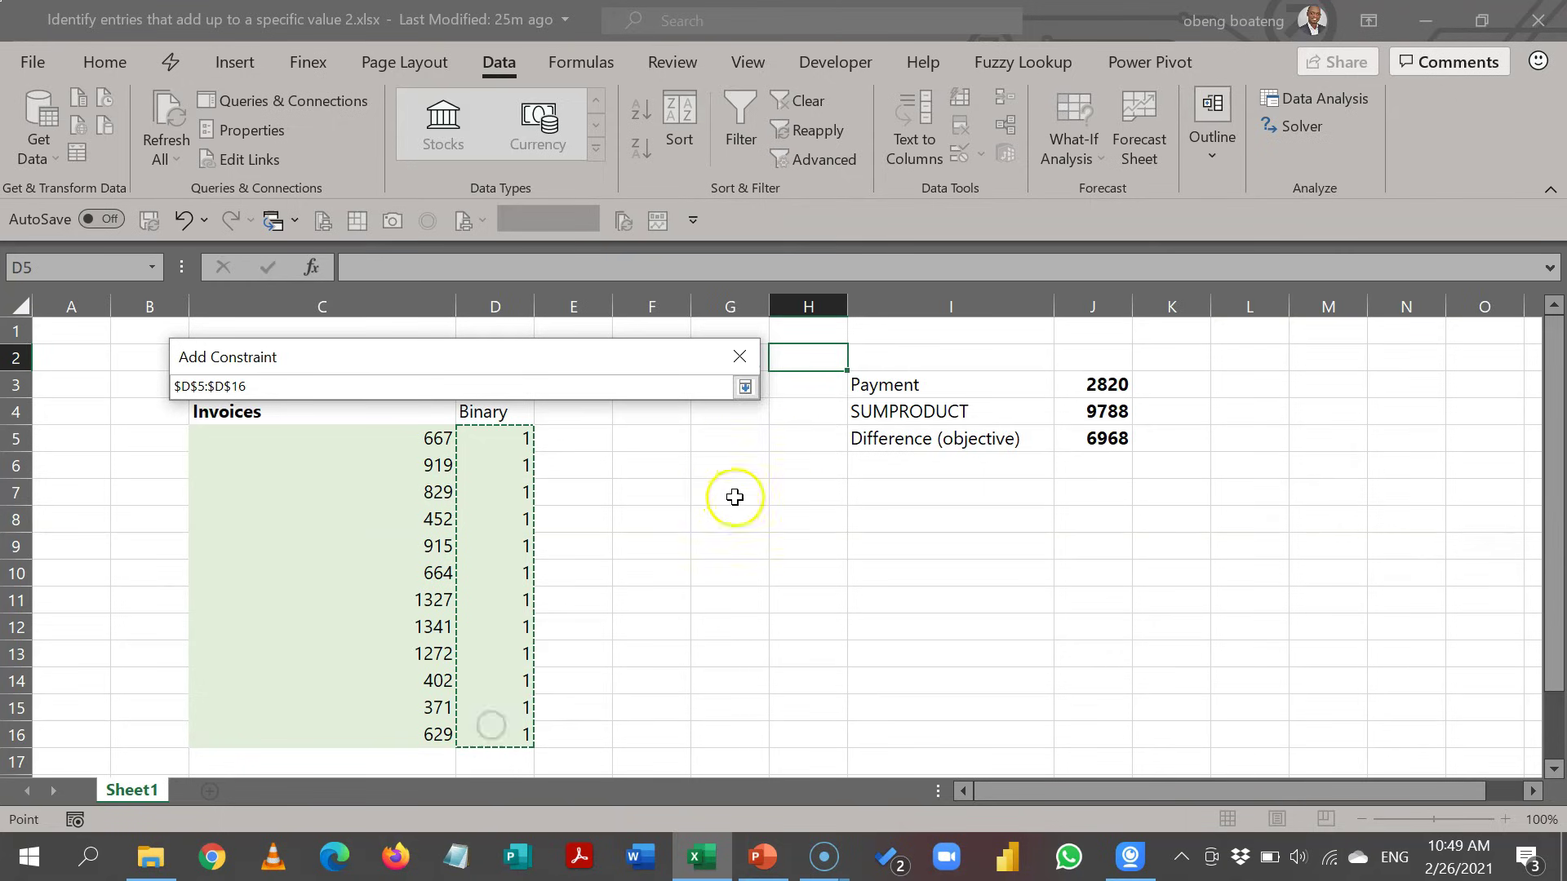
pyautogui.click(745, 388)
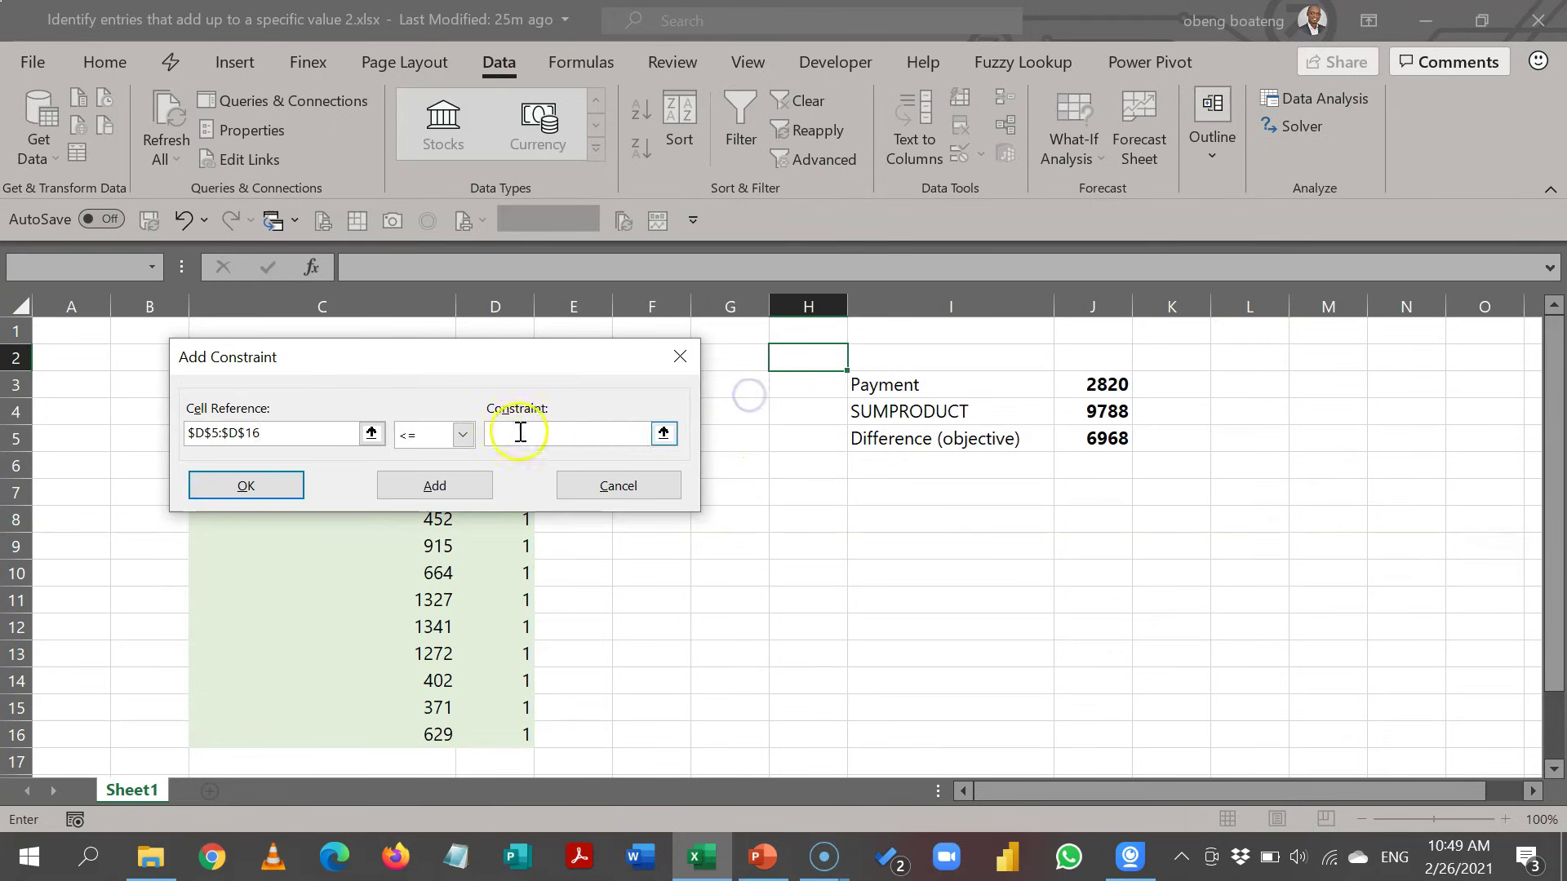
pyautogui.click(464, 435)
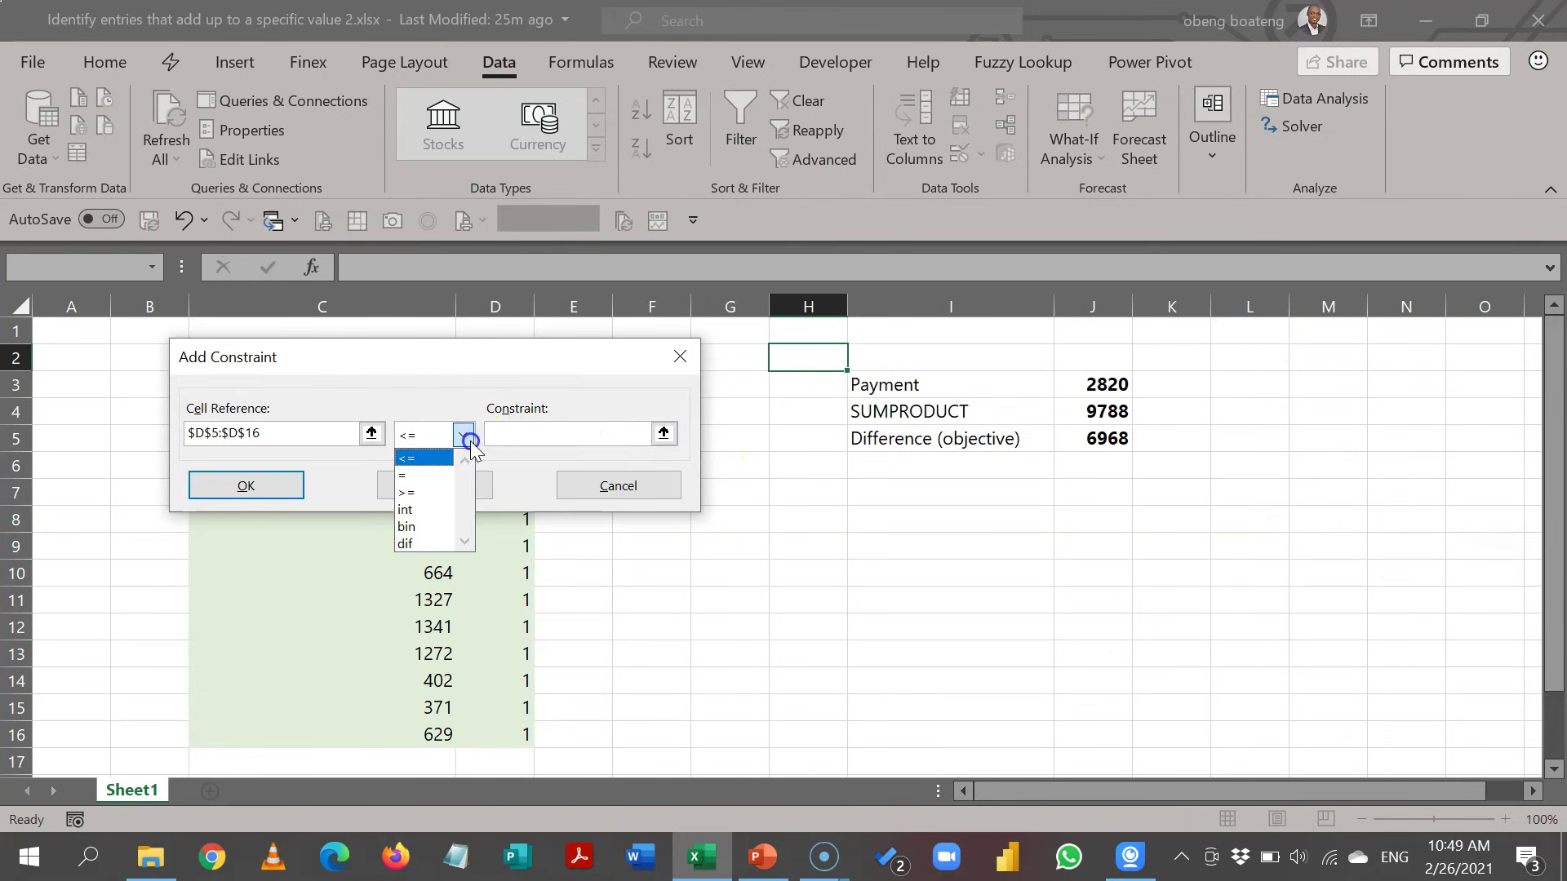
pyautogui.click(440, 526)
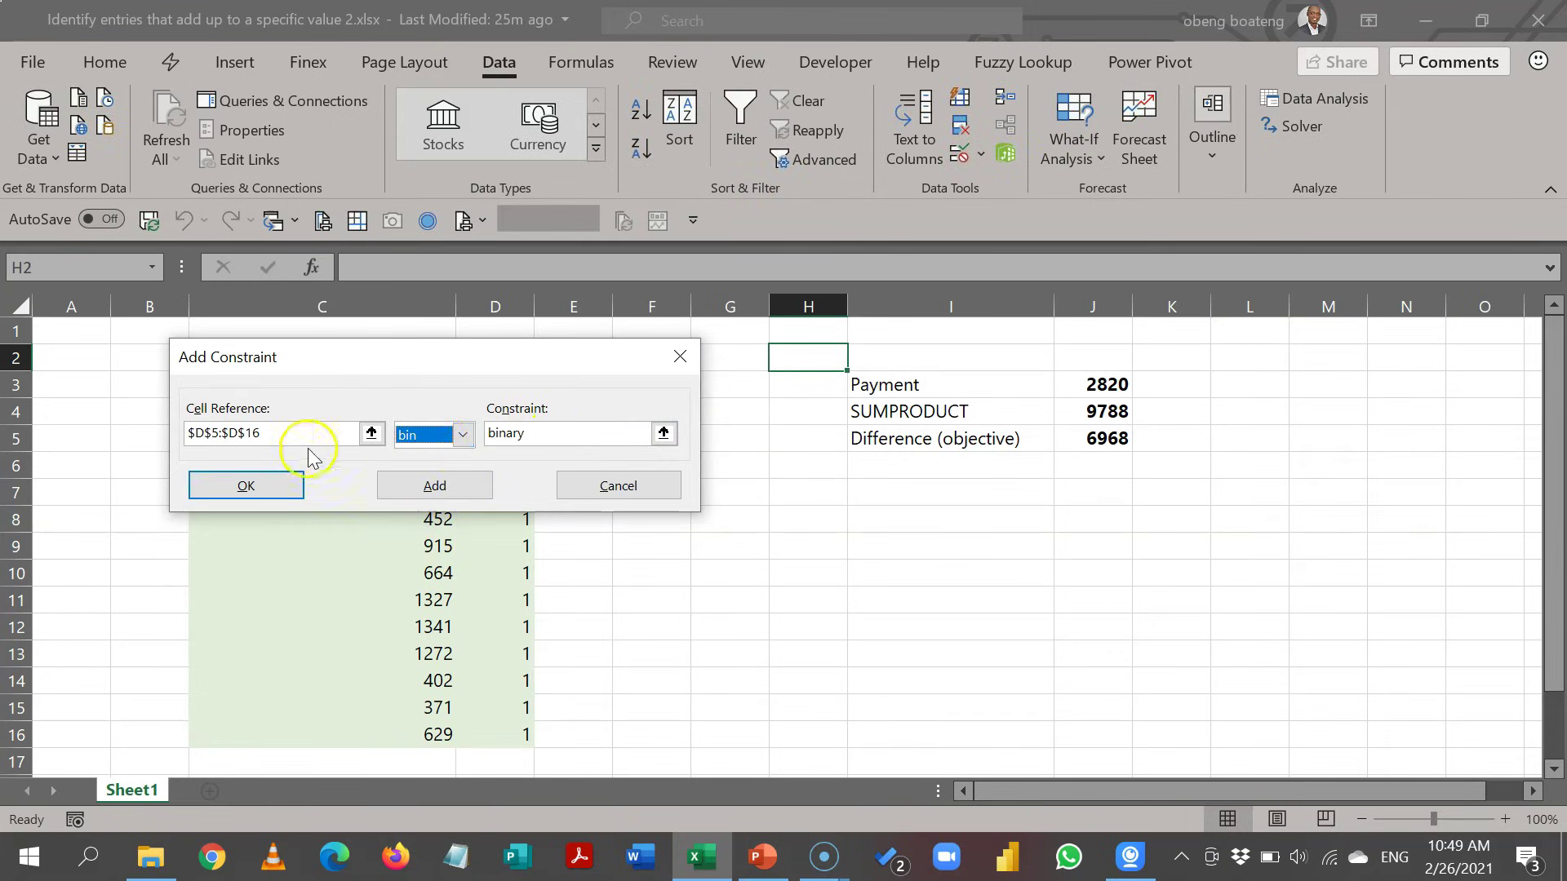
pyautogui.click(295, 489)
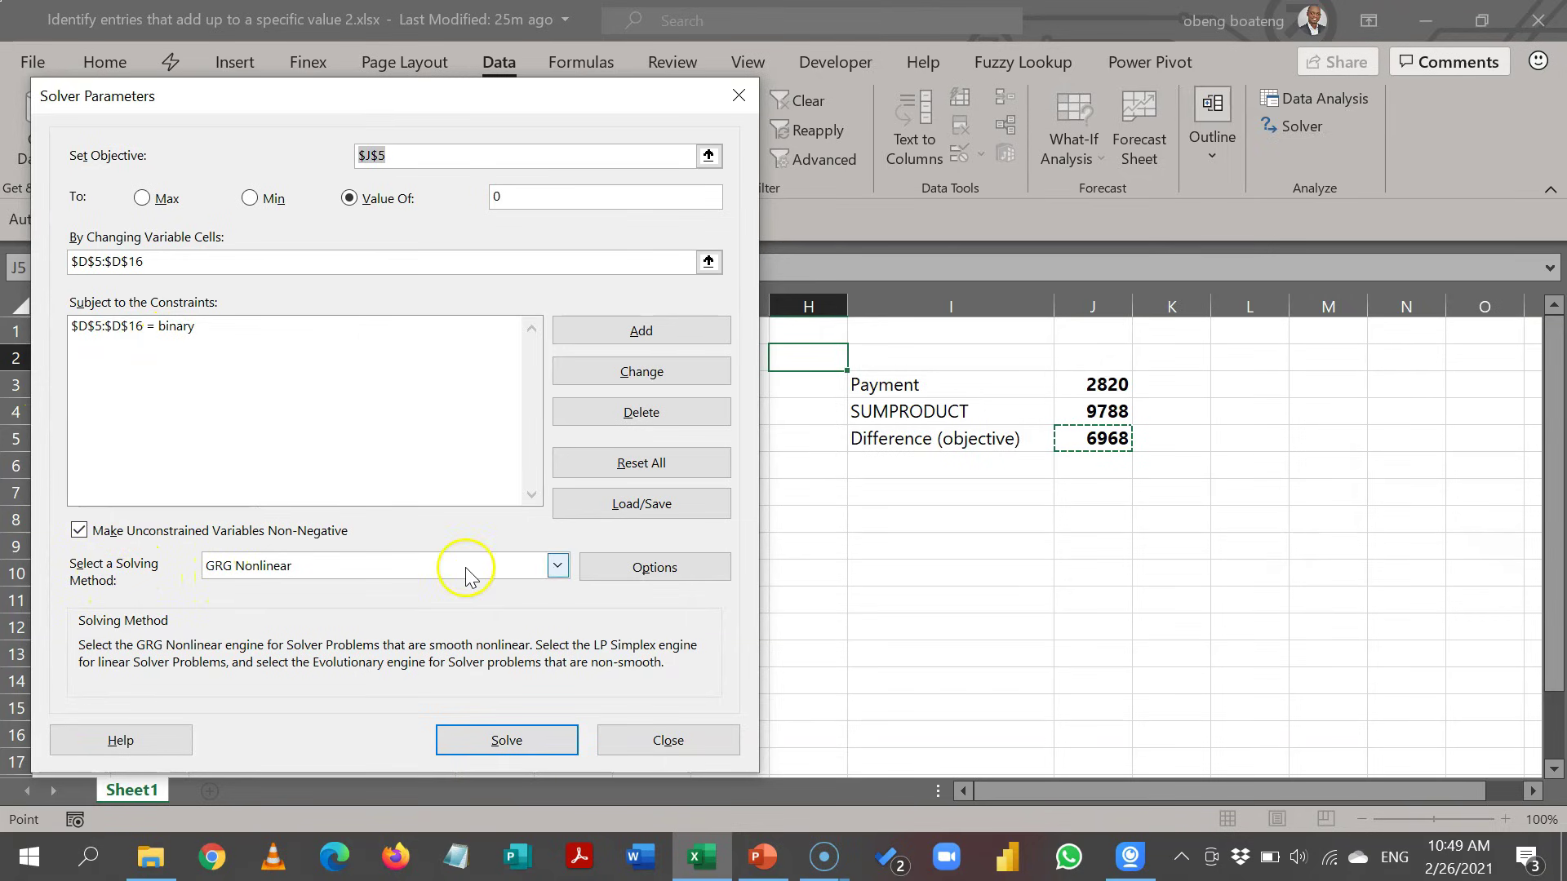
# - Choose Simplex LP as Solver's solving method and move the parameters dialog clear of the invoice list
pyautogui.click(557, 566)
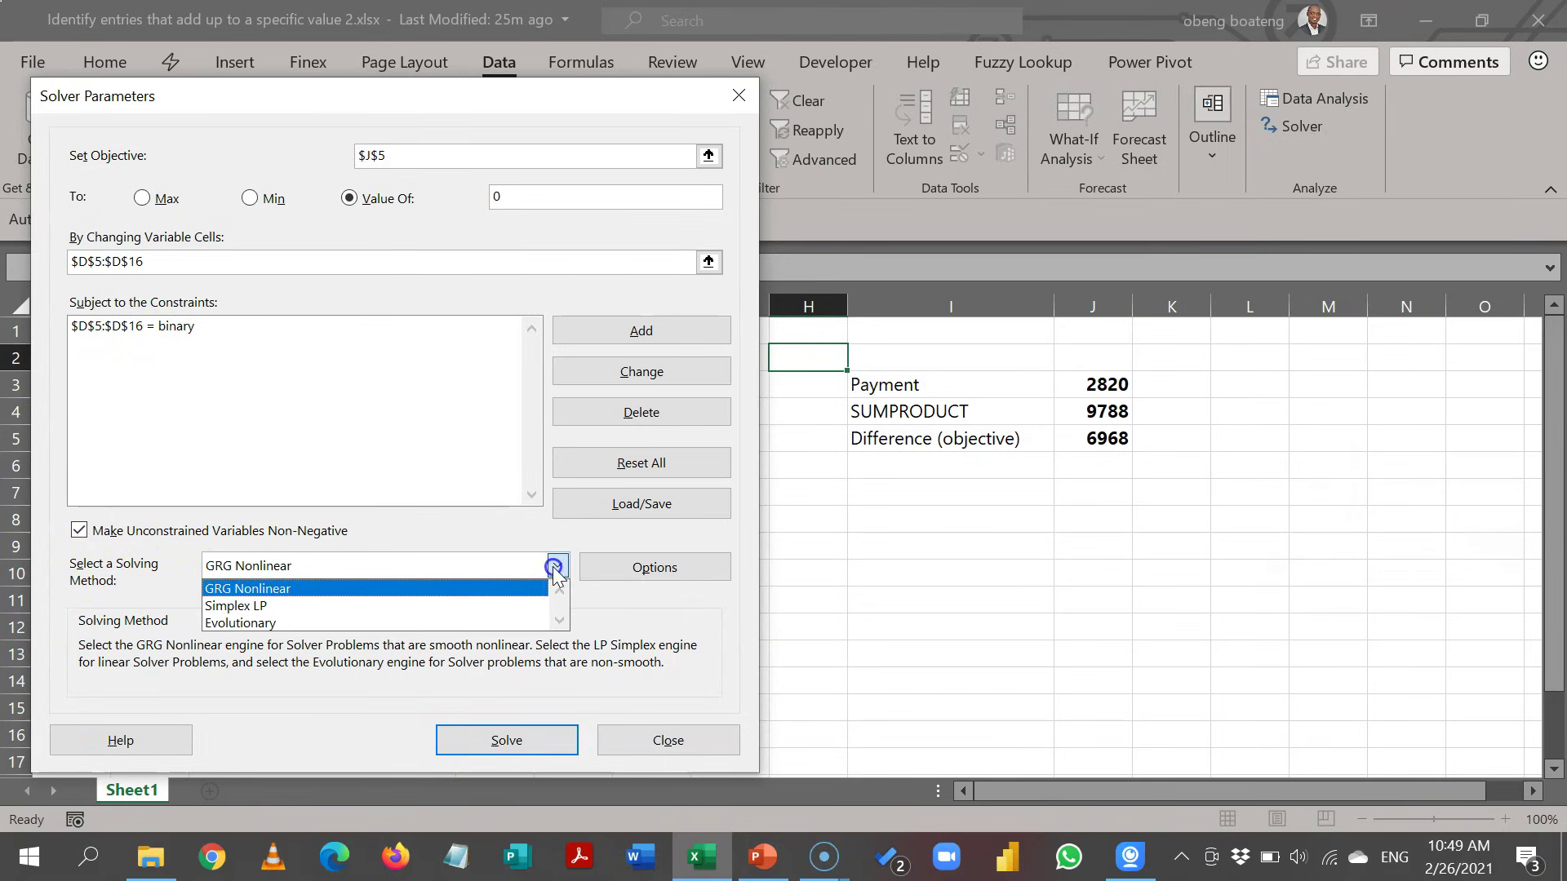
pyautogui.click(515, 605)
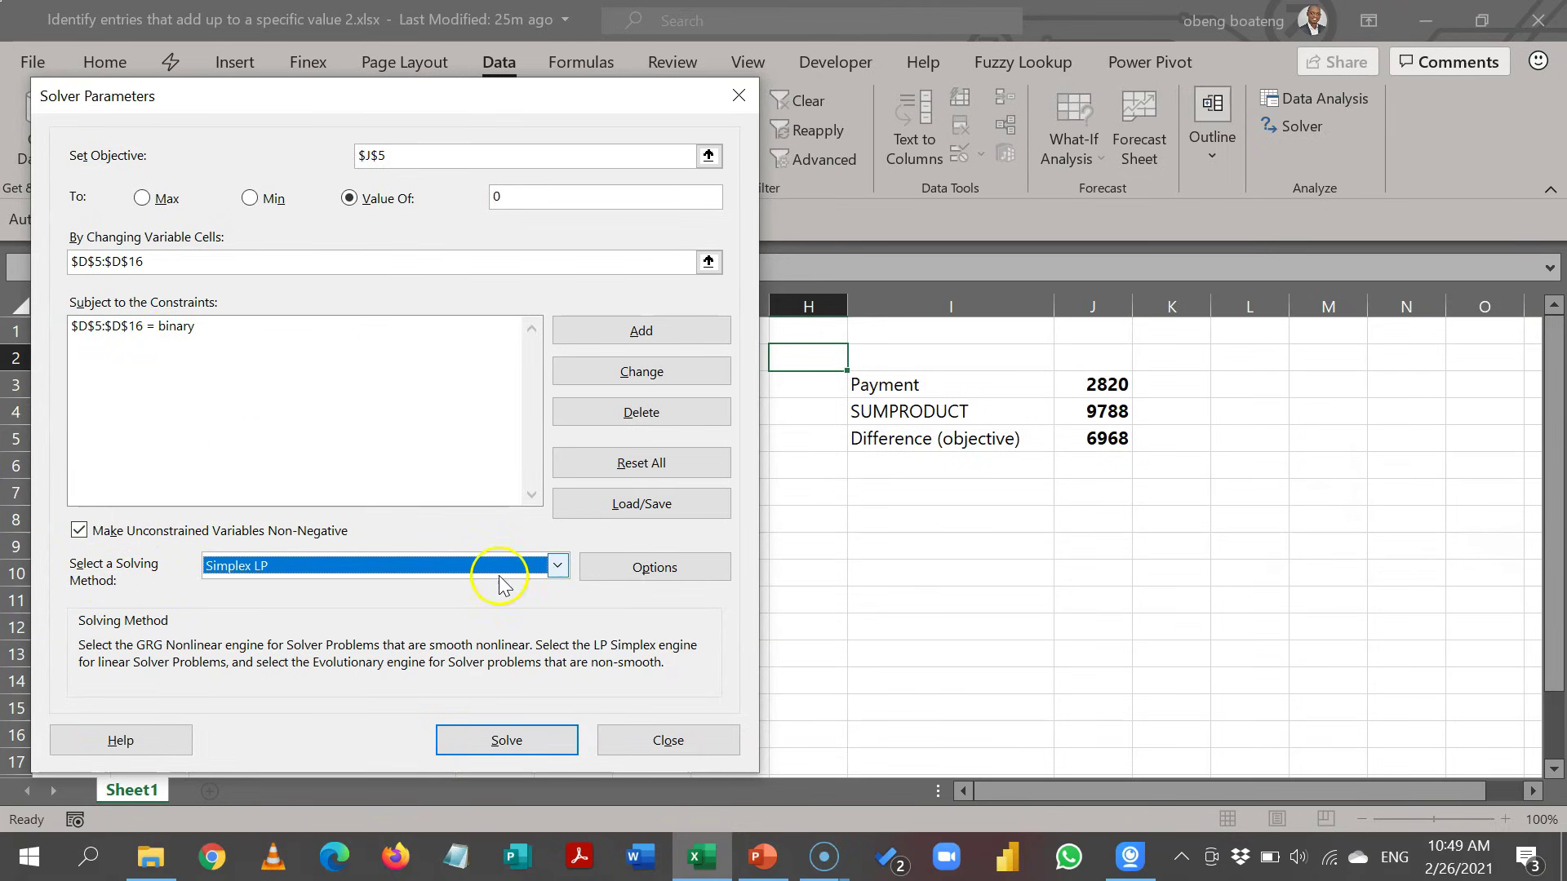
pyautogui.moveTo(629, 91); pyautogui.dragTo(1229, 72)
pyautogui.moveTo(602, 102); pyautogui.dragTo(1316, 98)
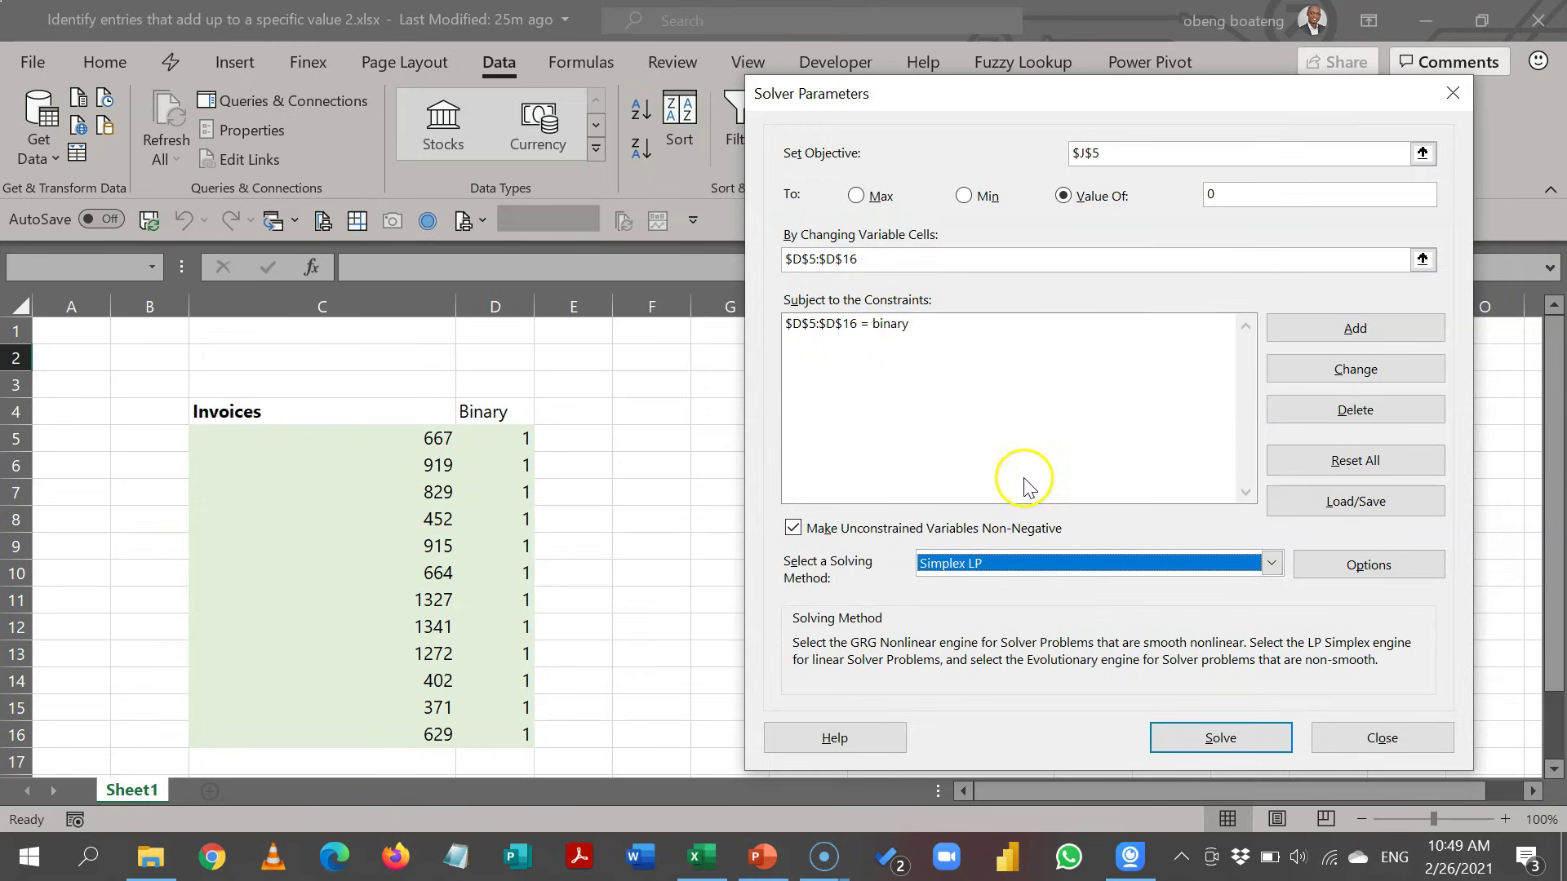
# - Run Solver and keep its solution for the binary flags in the worksheet
pyautogui.click(1166, 738)
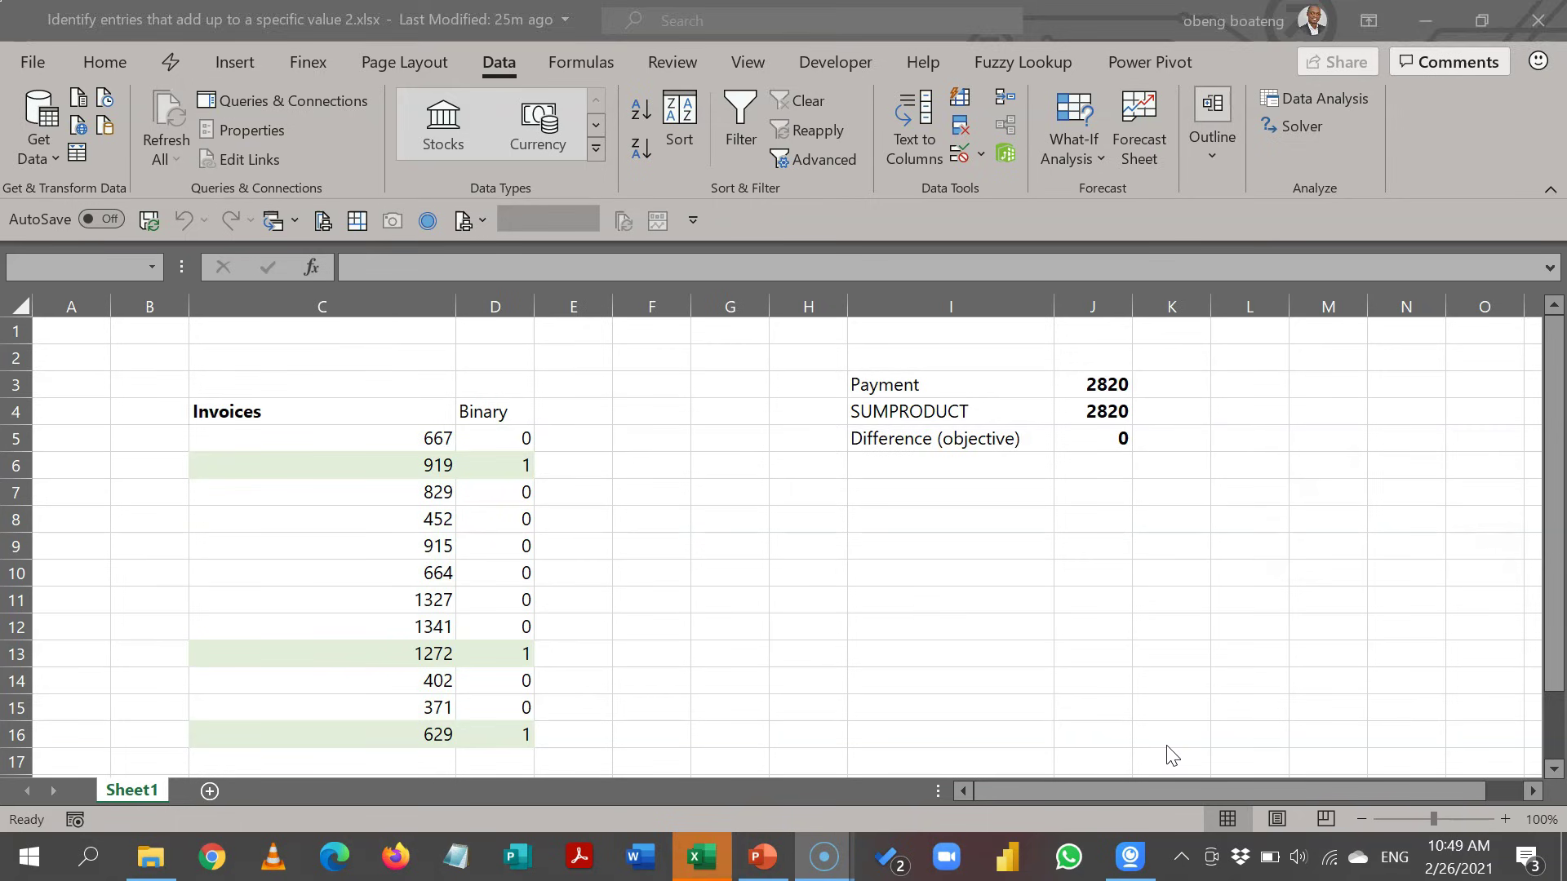
pyautogui.click(1004, 644)
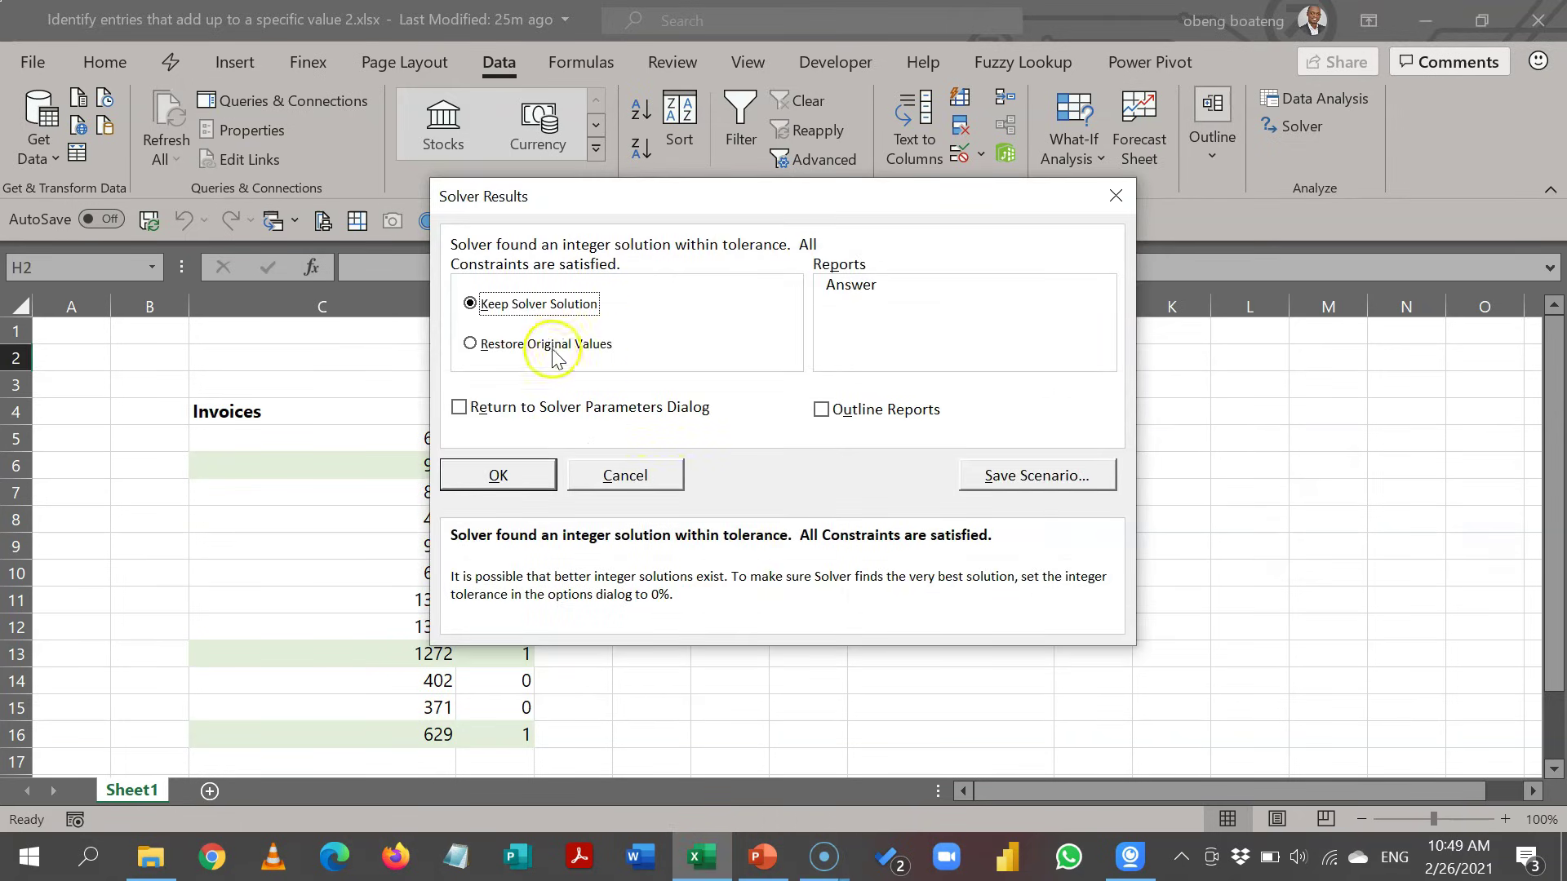
pyautogui.click(527, 474)
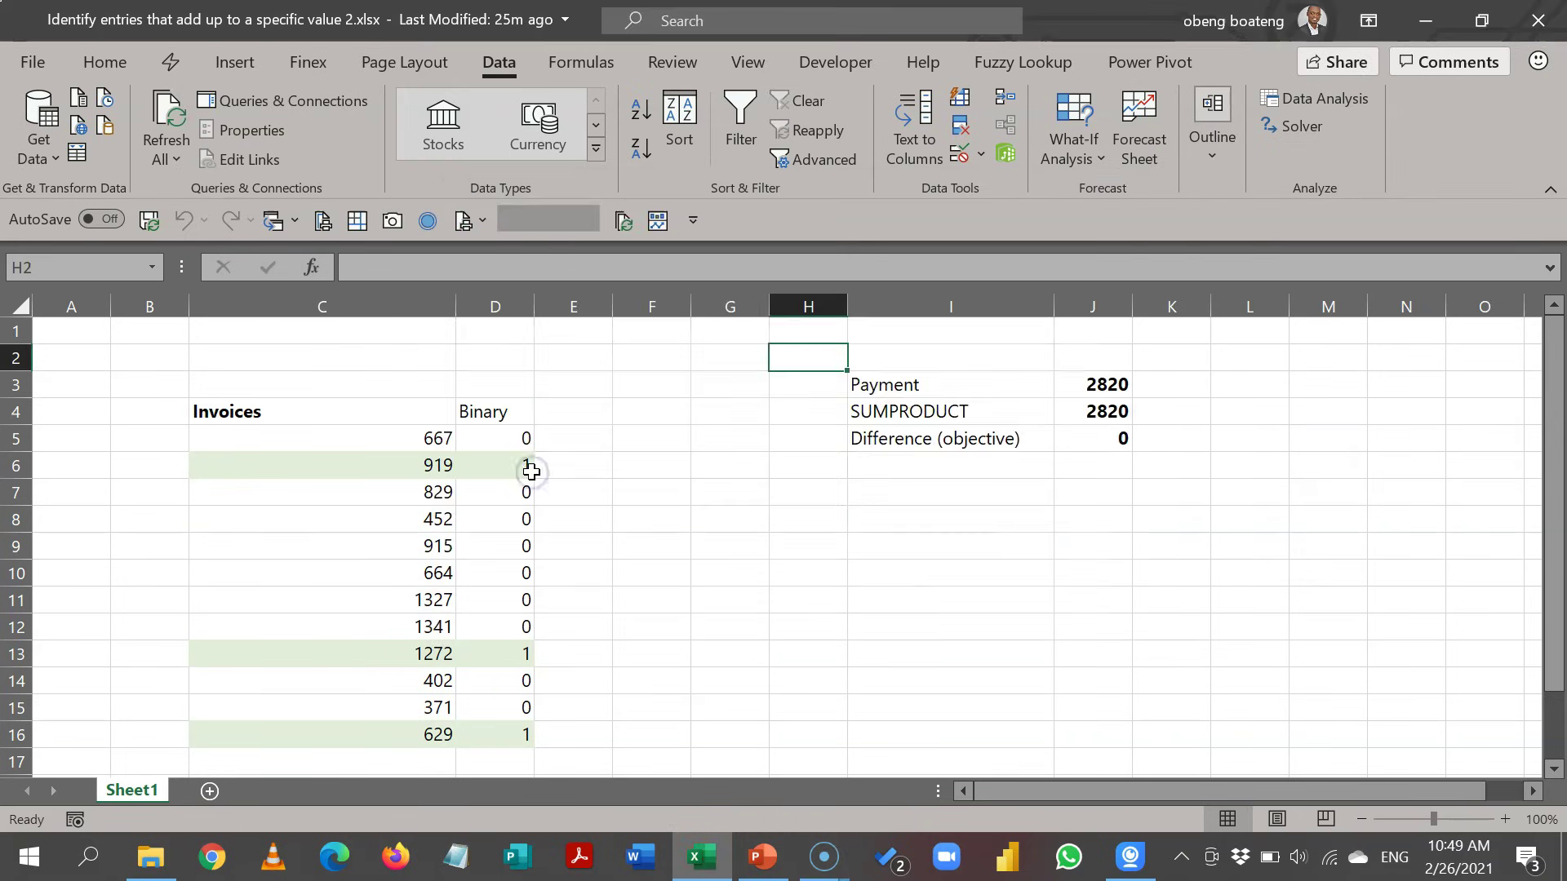
# - Check the sum of the highlighted invoices in C6, C13 and C16 against the payment in J3
pyautogui.click(421, 471)
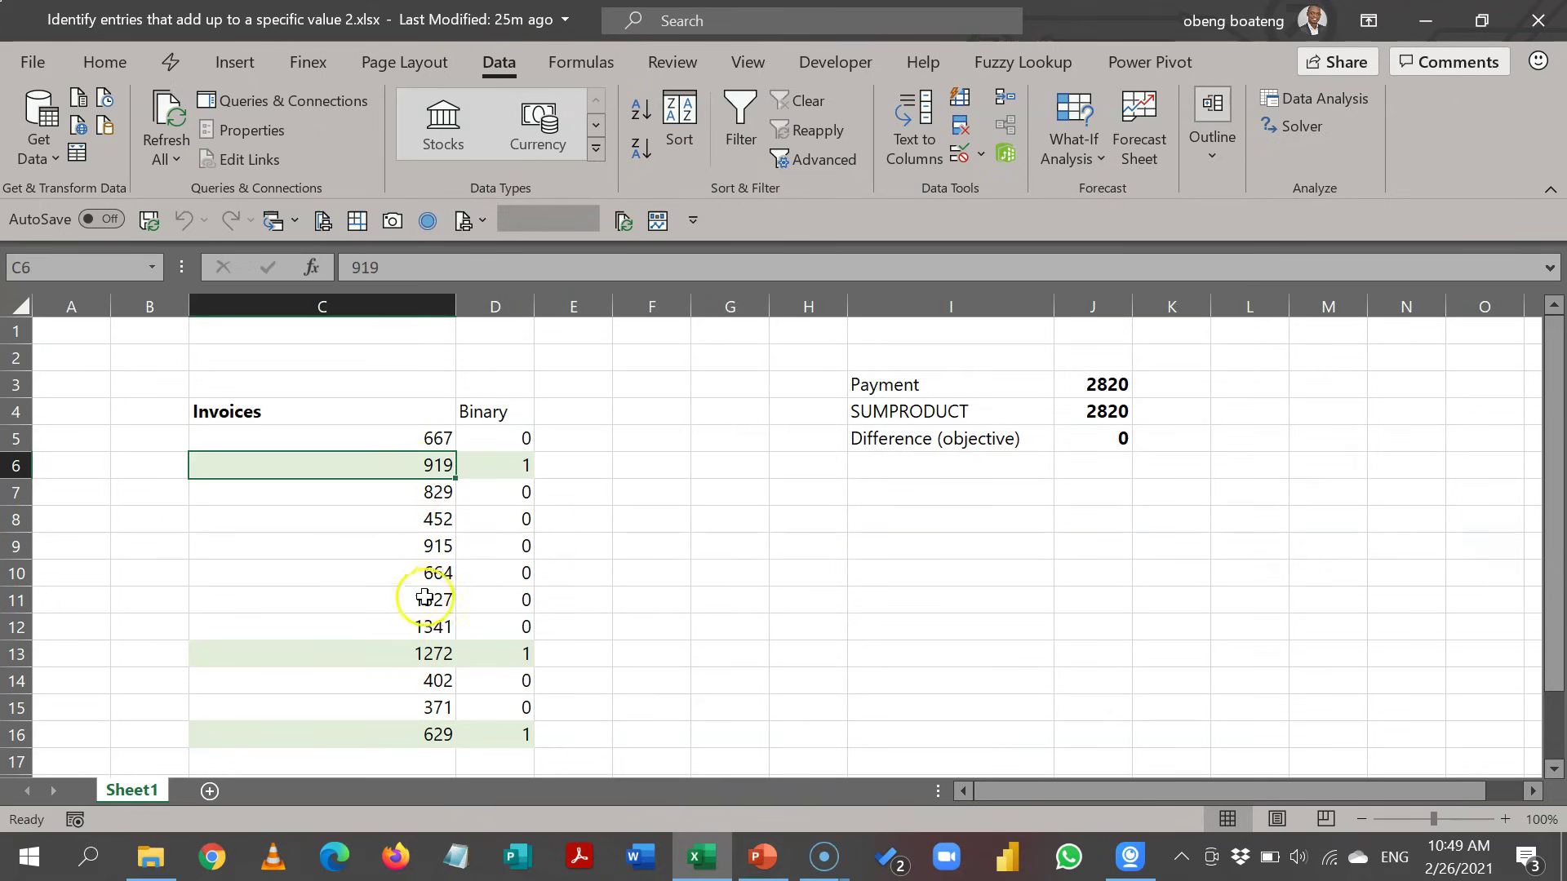
pyautogui.keyDown('ctrl'); pyautogui.click(424, 656); pyautogui.keyUp('ctrl')
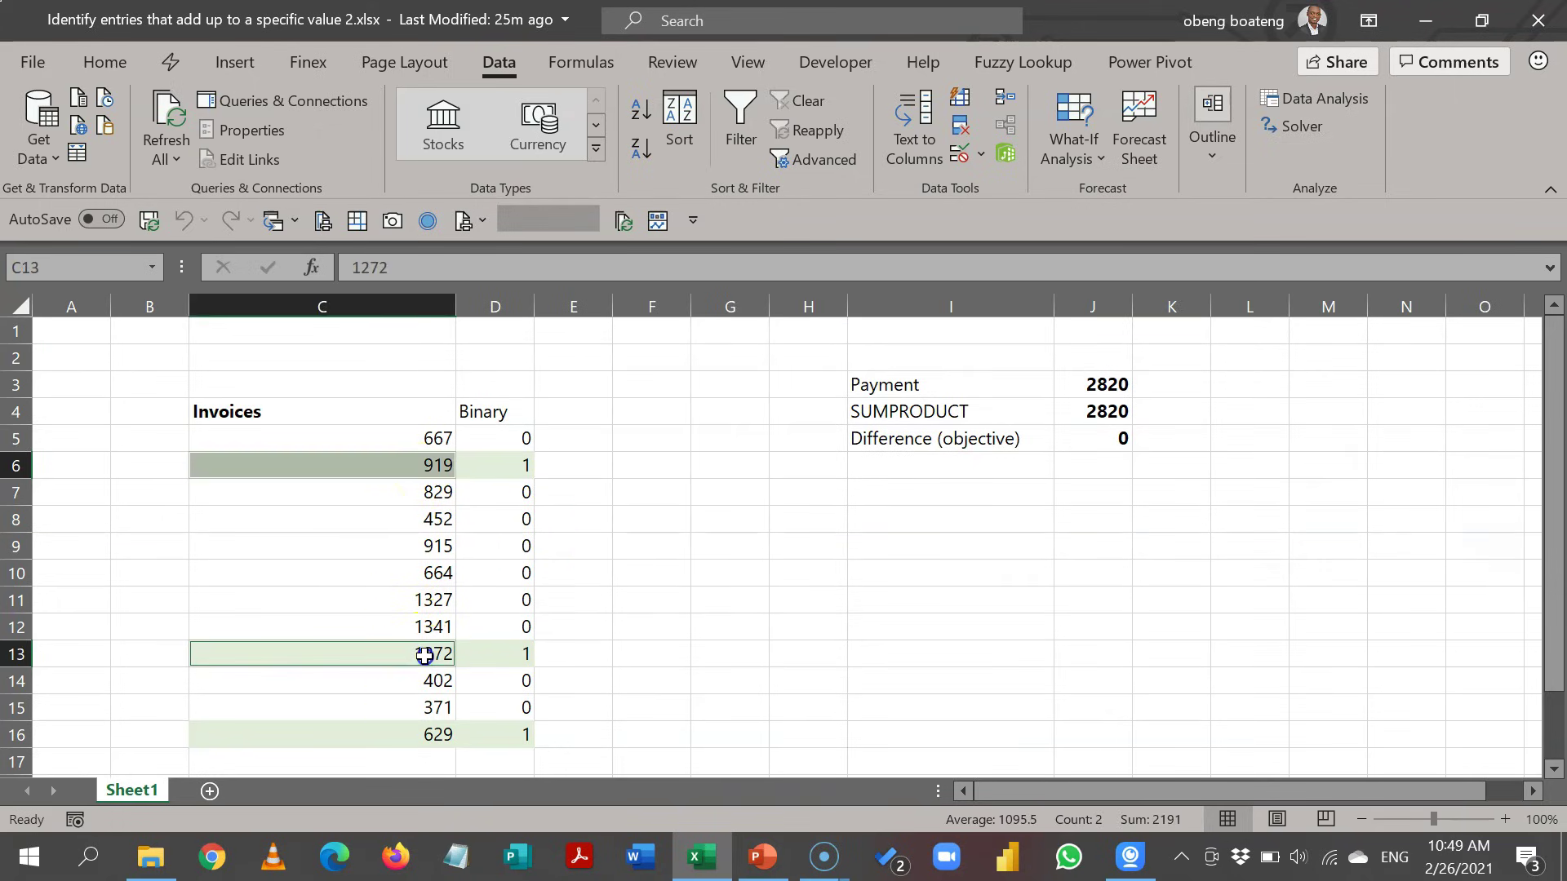
pyautogui.keyDown('ctrl'); pyautogui.click(425, 734); pyautogui.keyUp('ctrl')
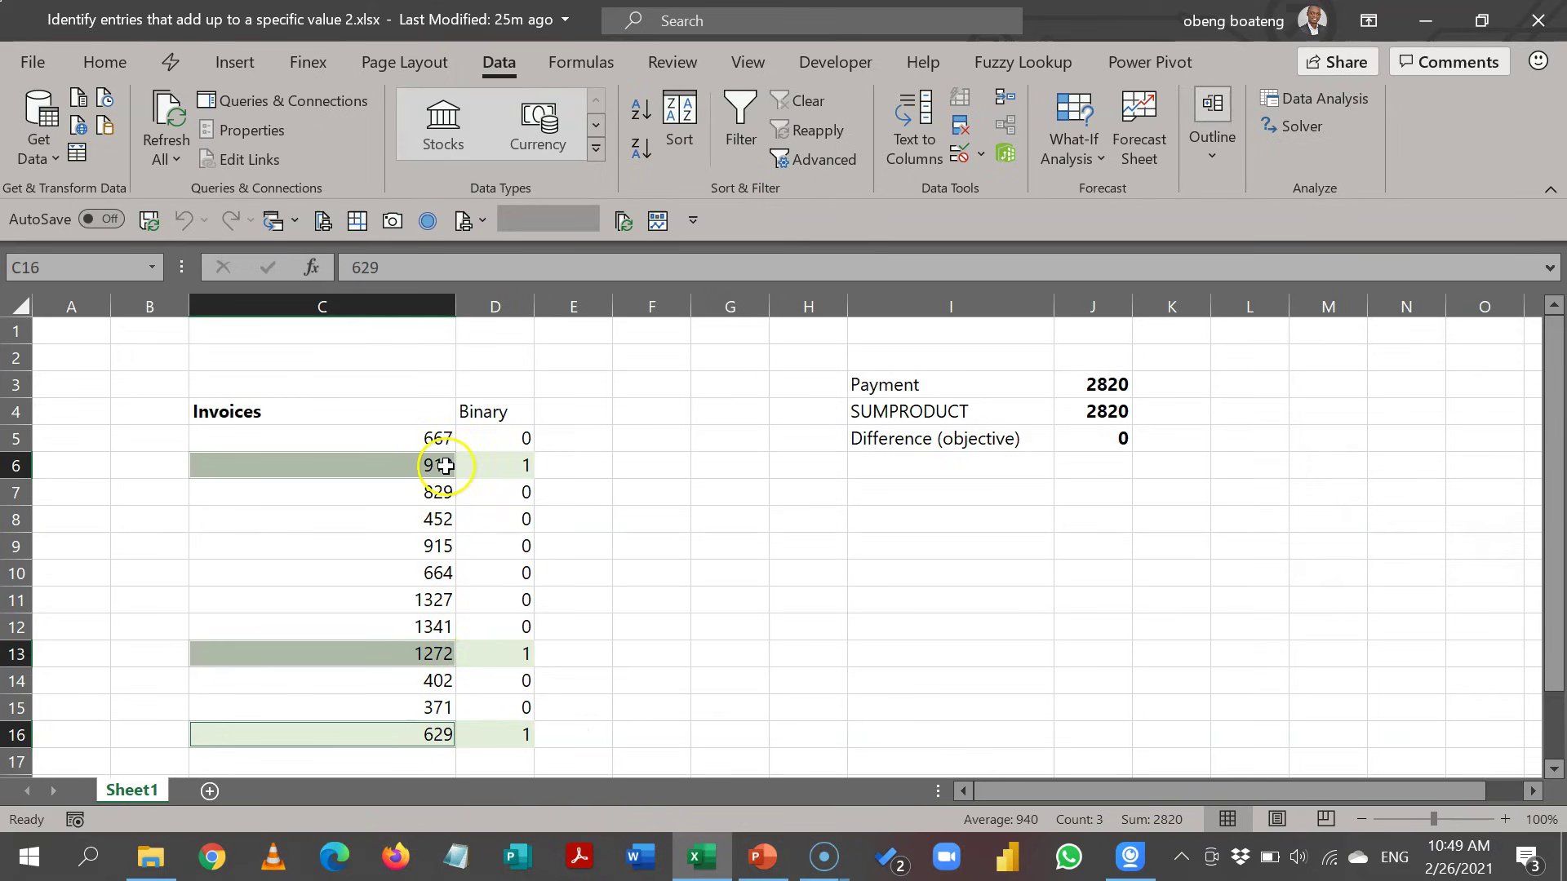
pyautogui.click(1115, 385)
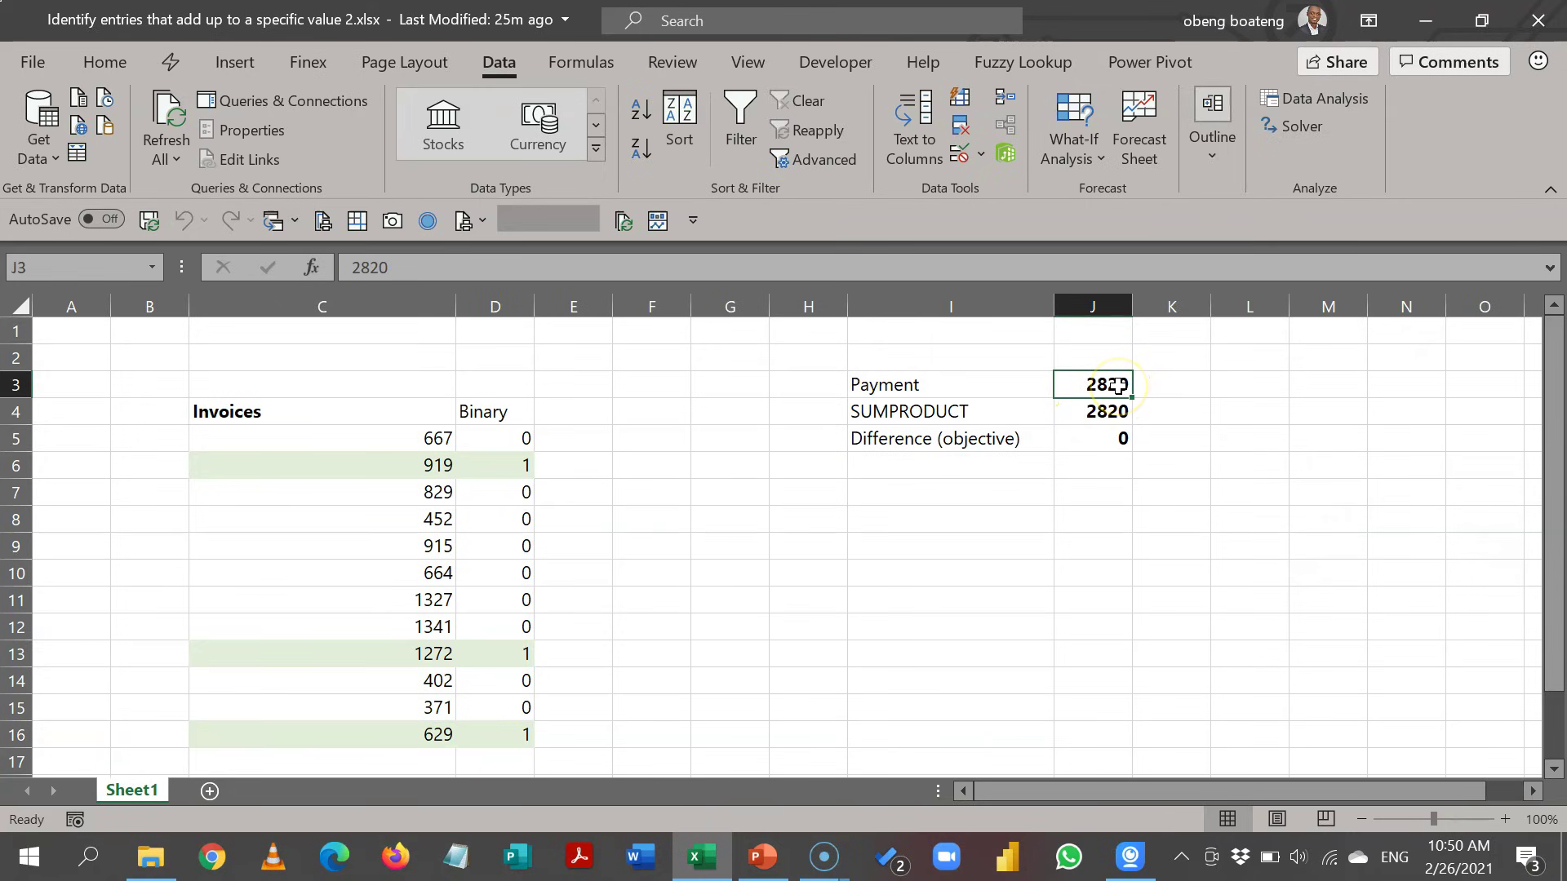